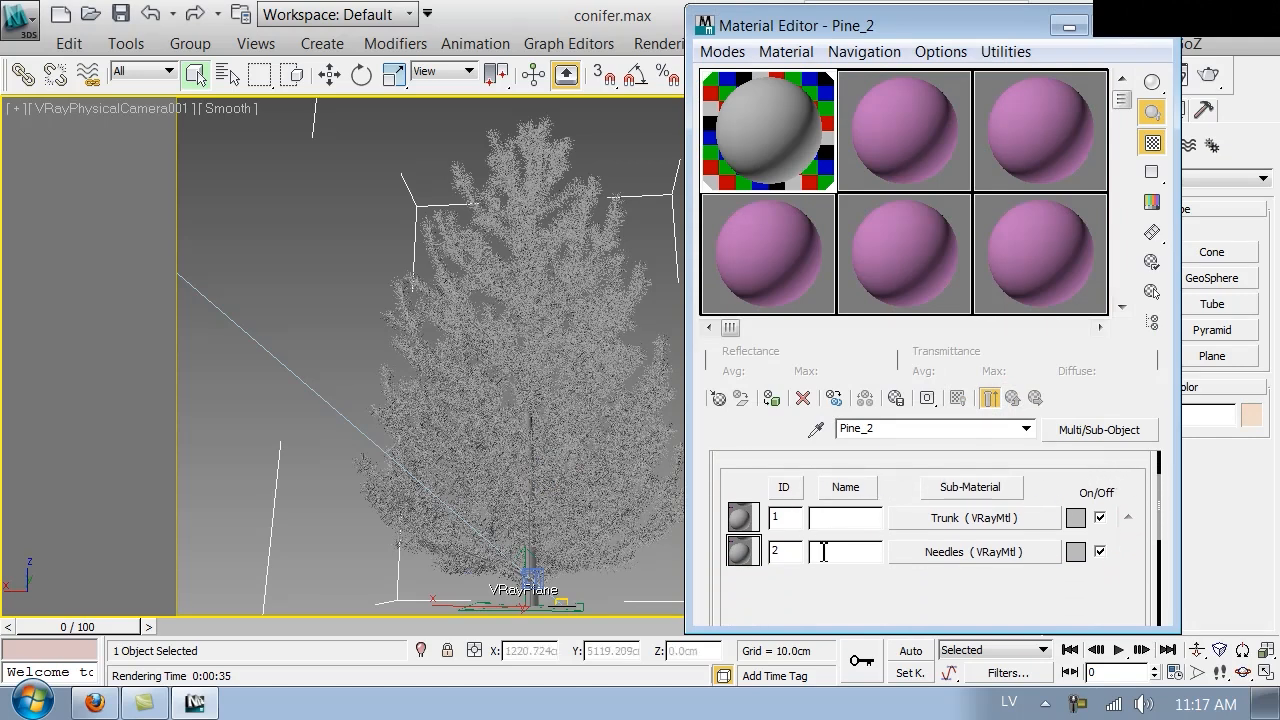
# - Set the Needles sub-material's diffuse colour to dark green with hue 68, saturation 245 and value 16
pyautogui.click(982, 552)
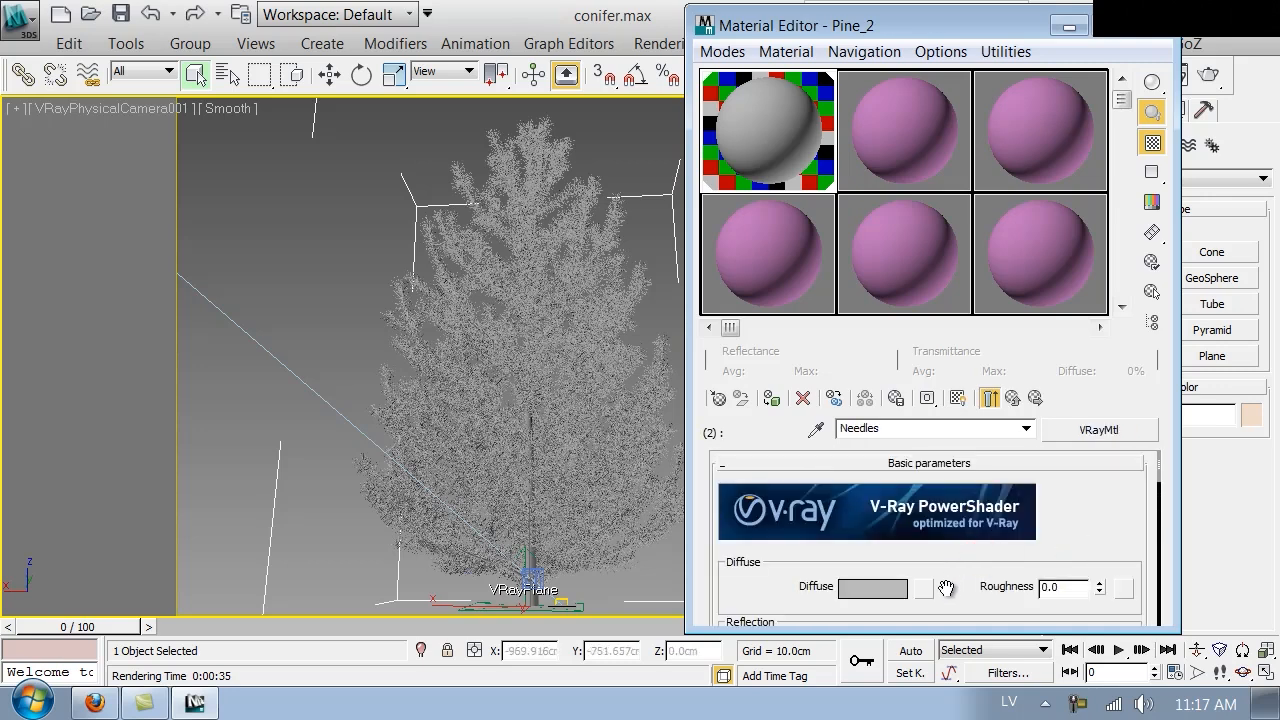
pyautogui.scroll(-3, 946, 588)
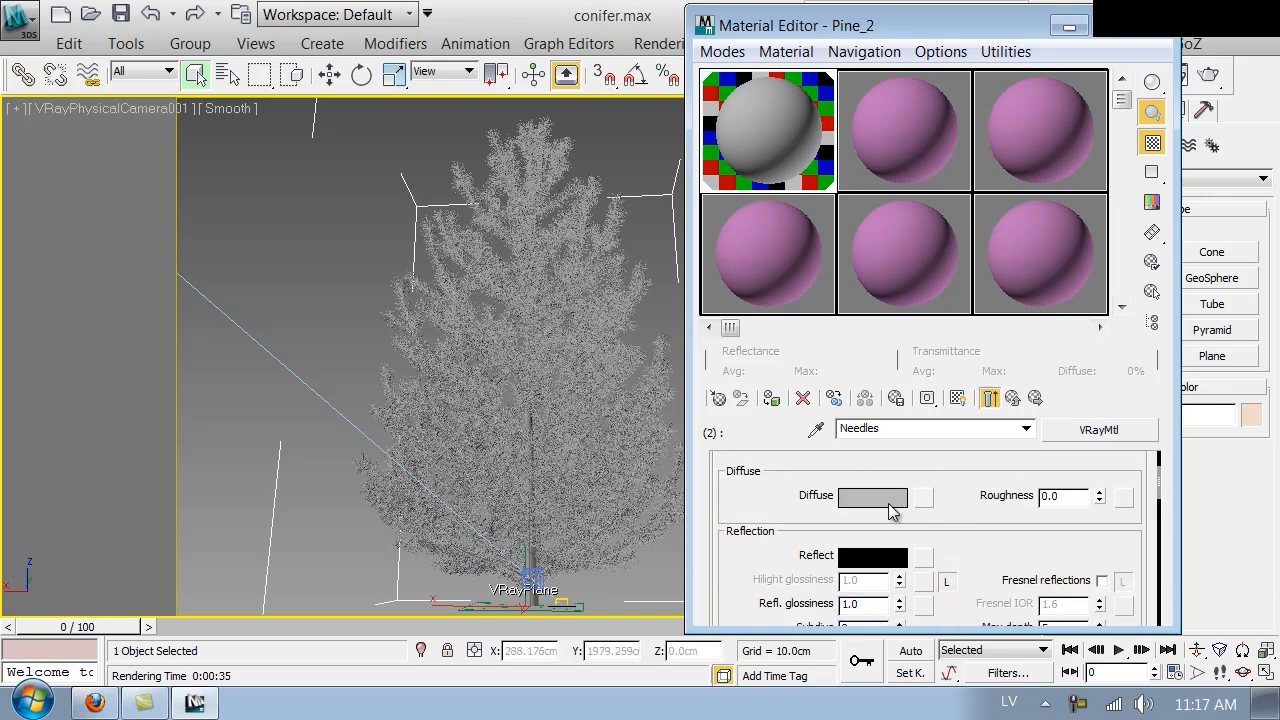
pyautogui.click(889, 503)
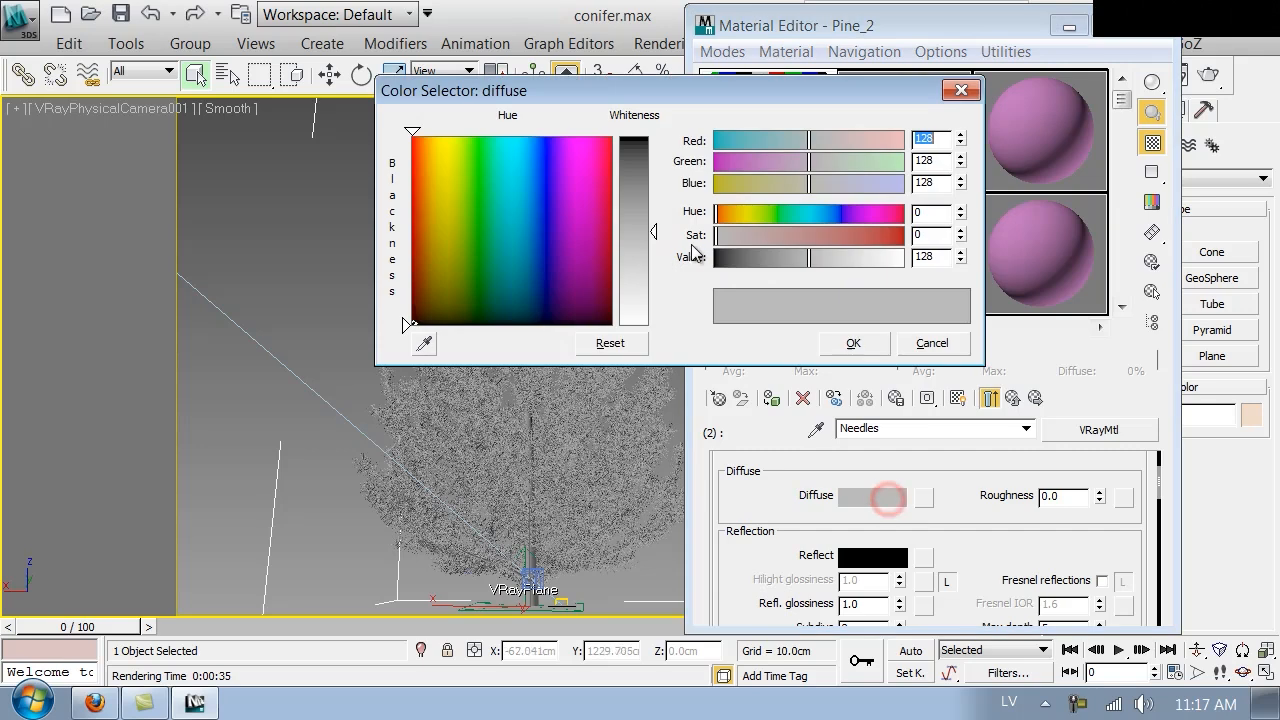
pyautogui.click(773, 212)
pyautogui.moveTo(806, 238); pyautogui.dragTo(731, 262)
pyautogui.moveTo(772, 214); pyautogui.dragTo(766, 220)
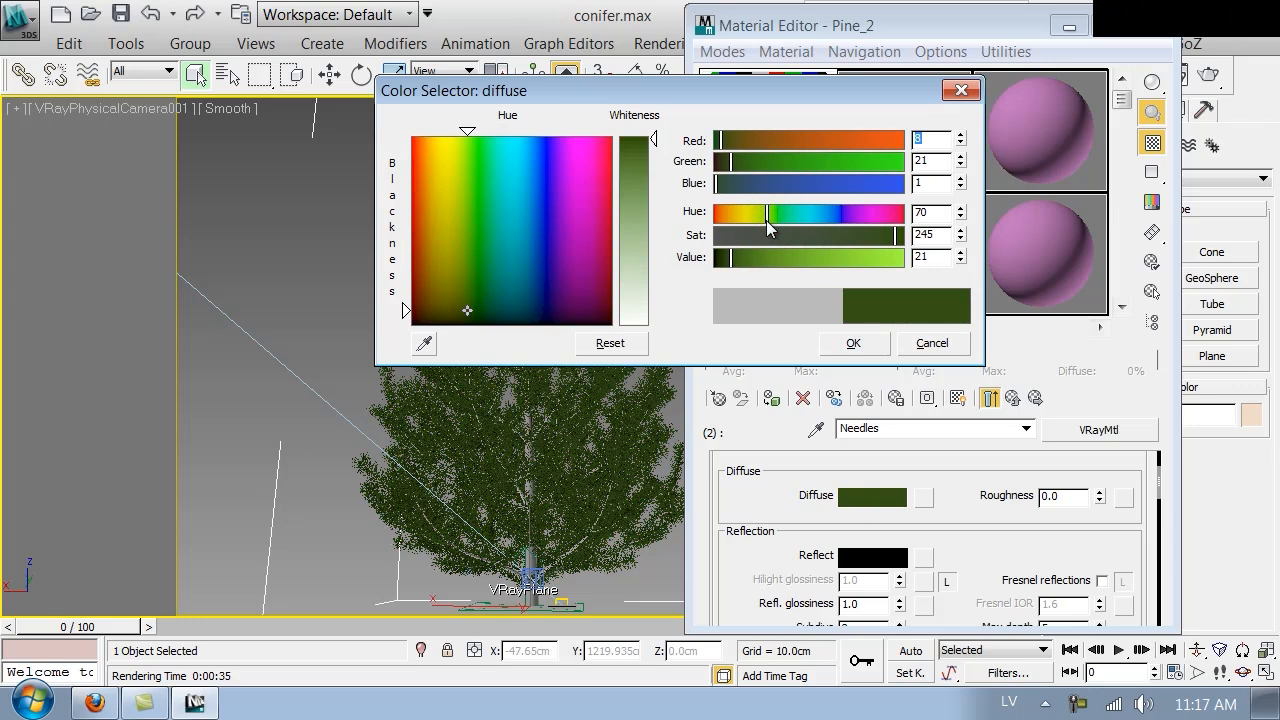
pyautogui.moveTo(730, 262); pyautogui.dragTo(727, 258)
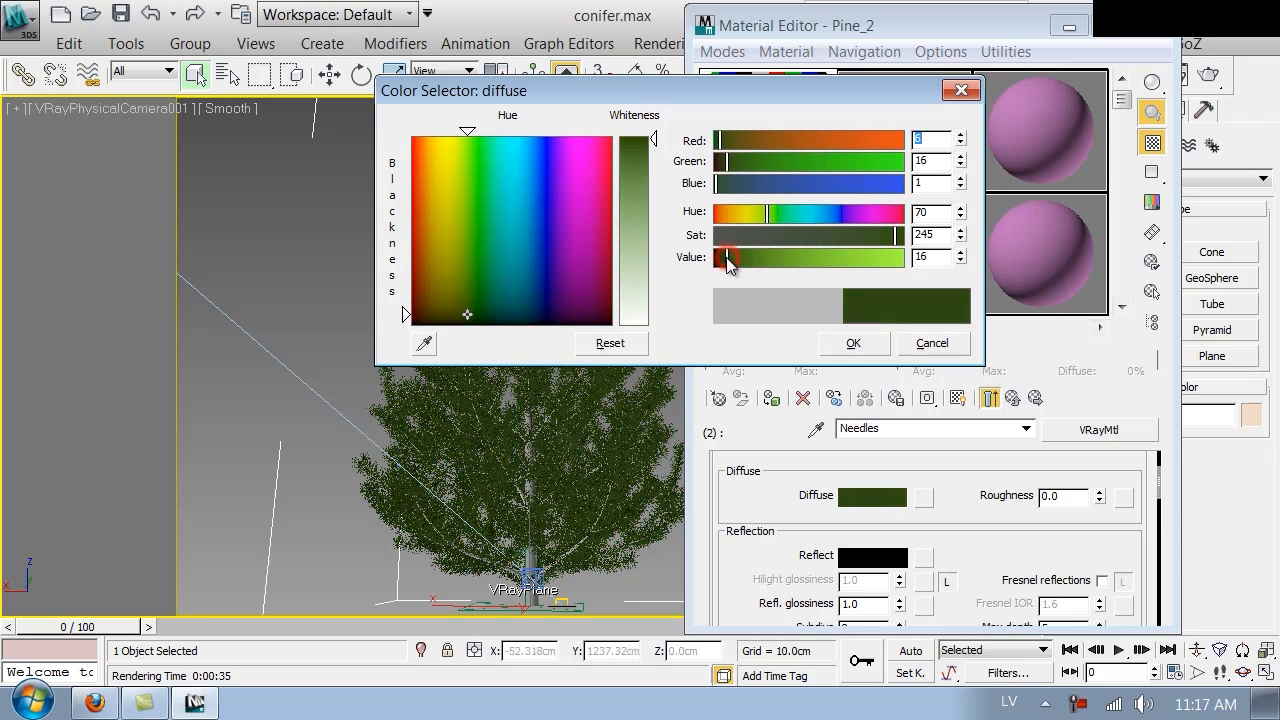
pyautogui.moveTo(768, 214); pyautogui.dragTo(764, 211)
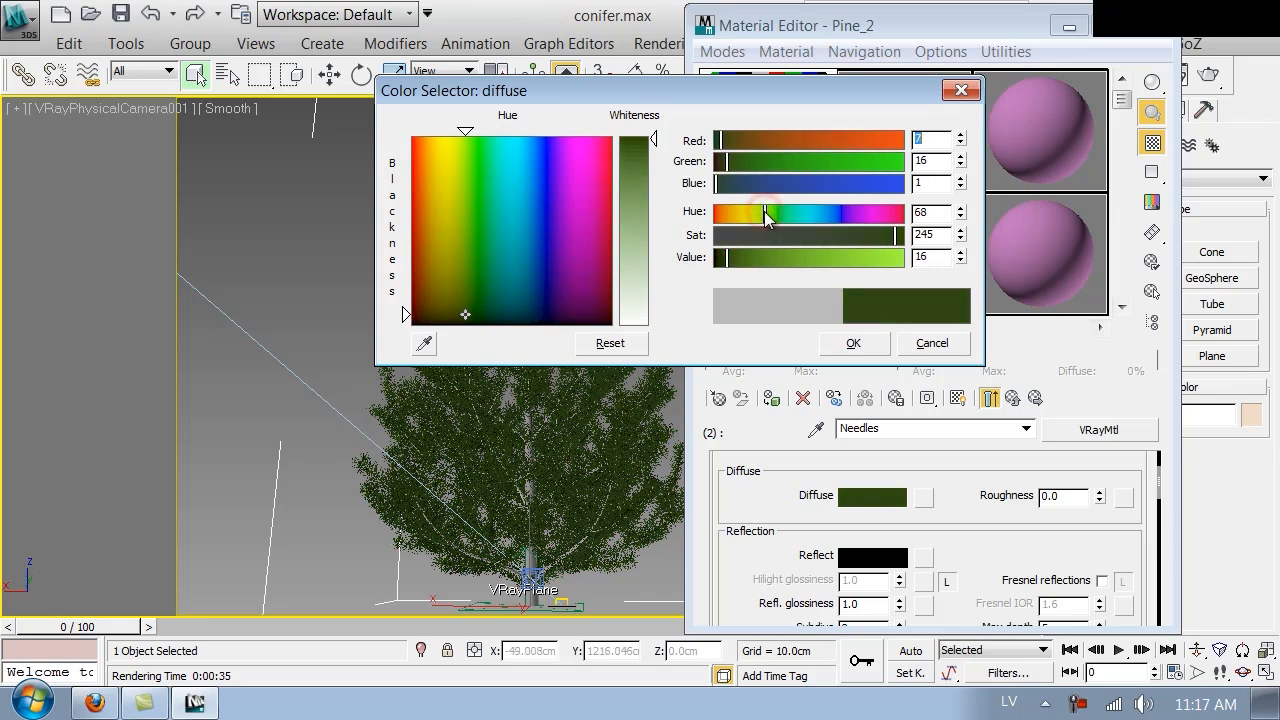
pyautogui.click(852, 342)
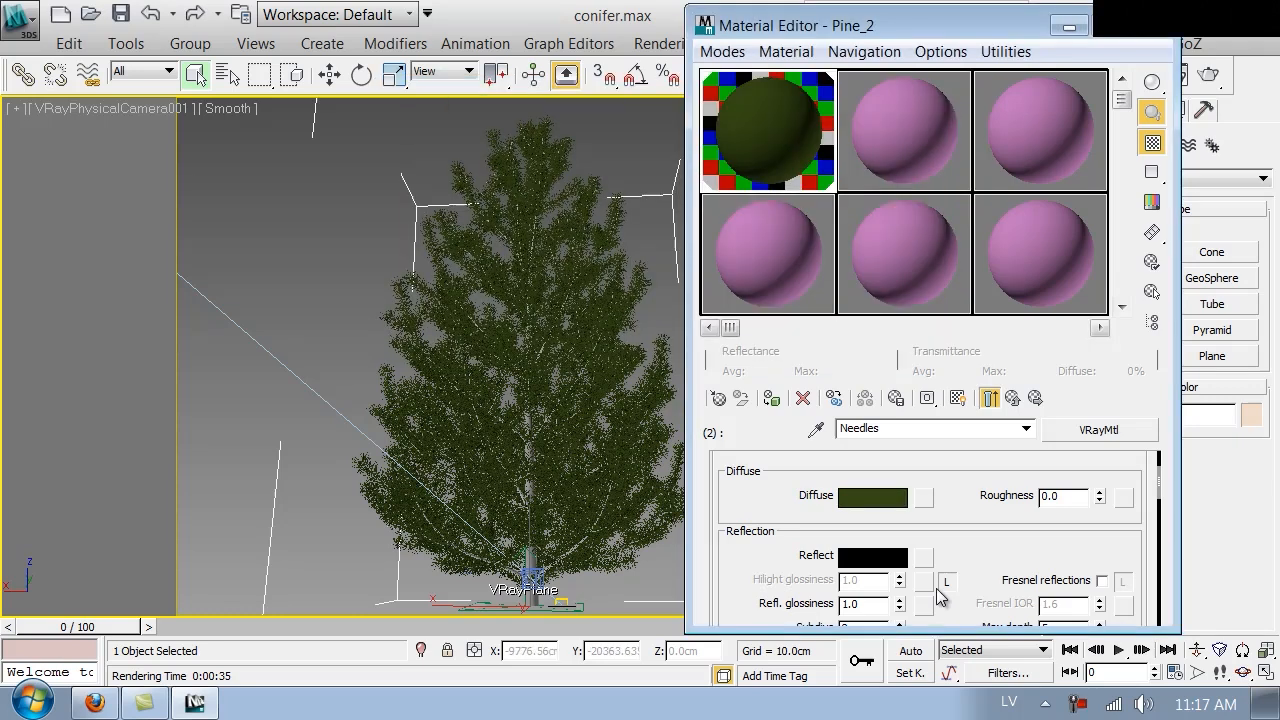
# - Set the Needles material's reflection colour to pale green with hue 60, saturation 92 and value 130
pyautogui.click(855, 560)
pyautogui.moveTo(739, 260); pyautogui.dragTo(811, 262)
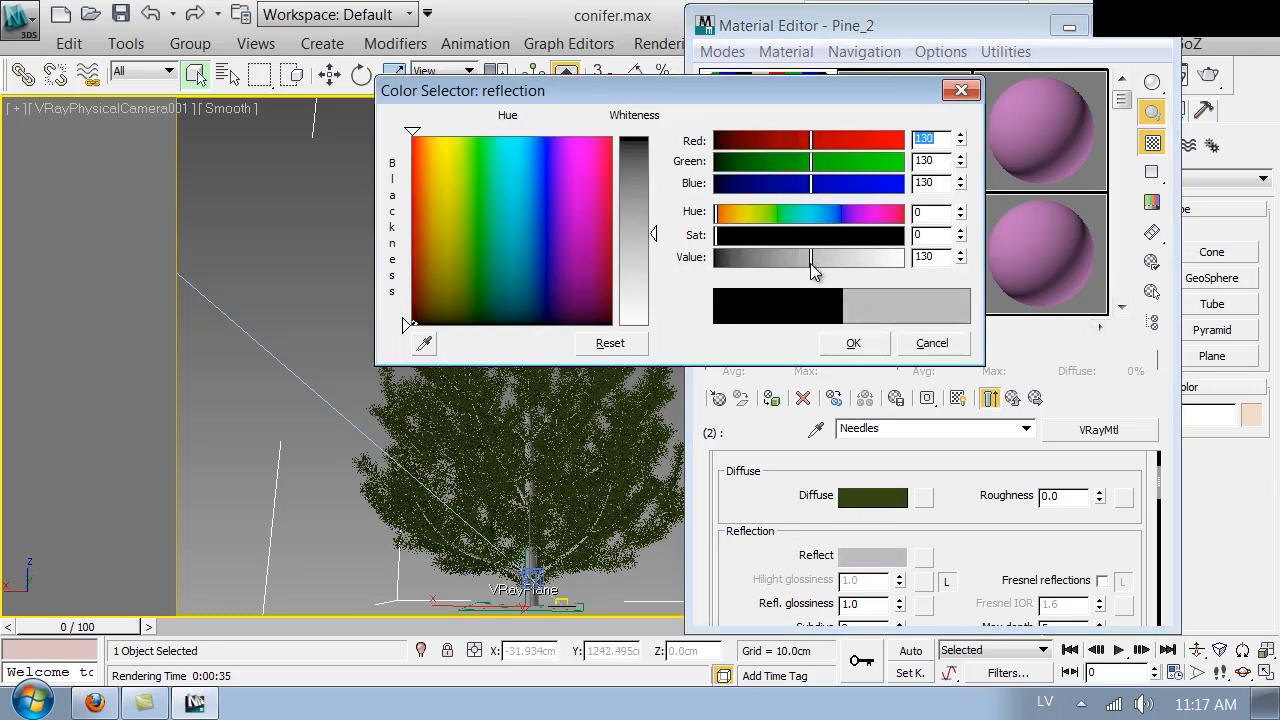
pyautogui.click(758, 213)
pyautogui.moveTo(738, 235); pyautogui.dragTo(784, 237)
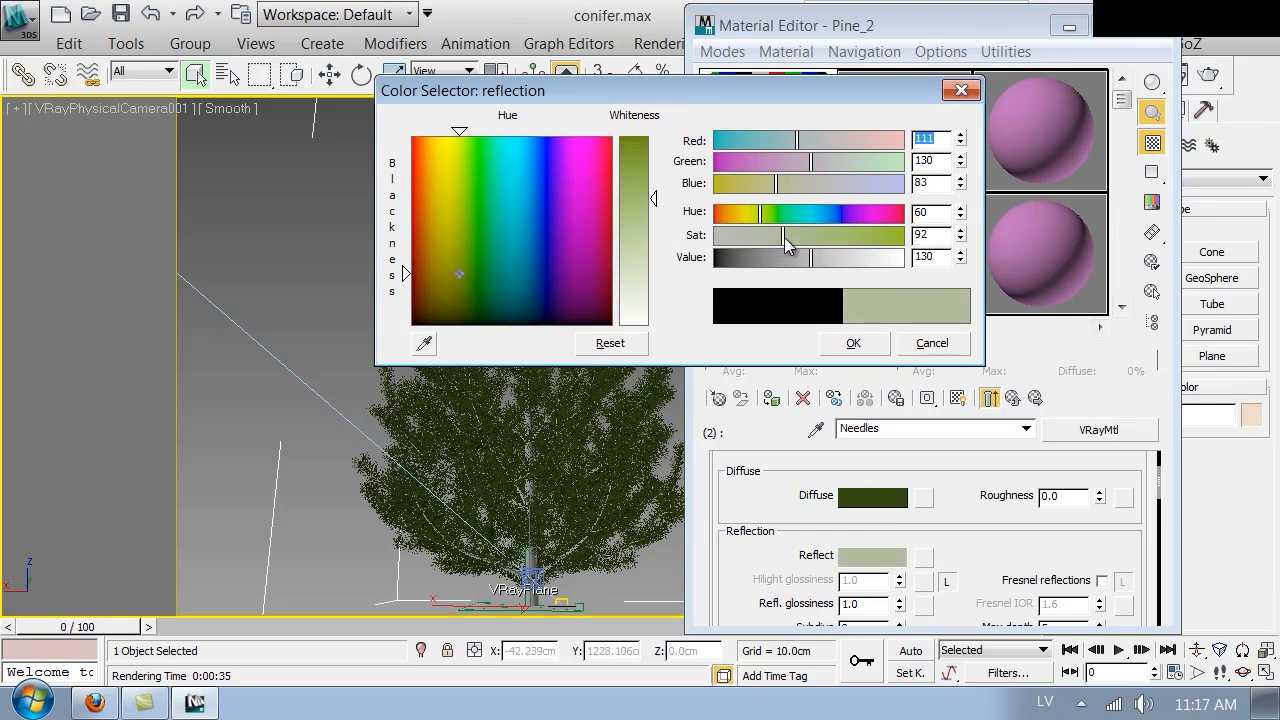
pyautogui.click(853, 343)
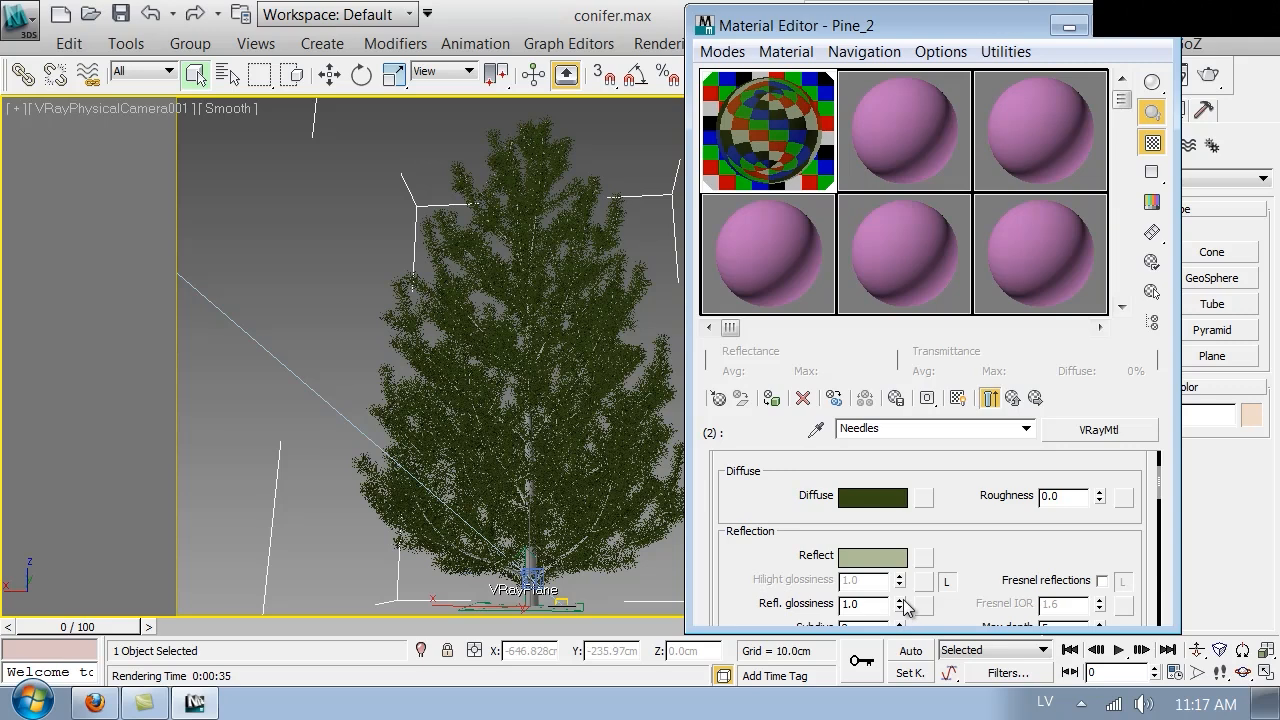
# - Set the needles' reflection glossiness to 0.7 and enable Fresnel reflections with an IOR of 2.0
pyautogui.moveTo(900, 608); pyautogui.dragTo(907, 630)
pyautogui.click(1102, 580)
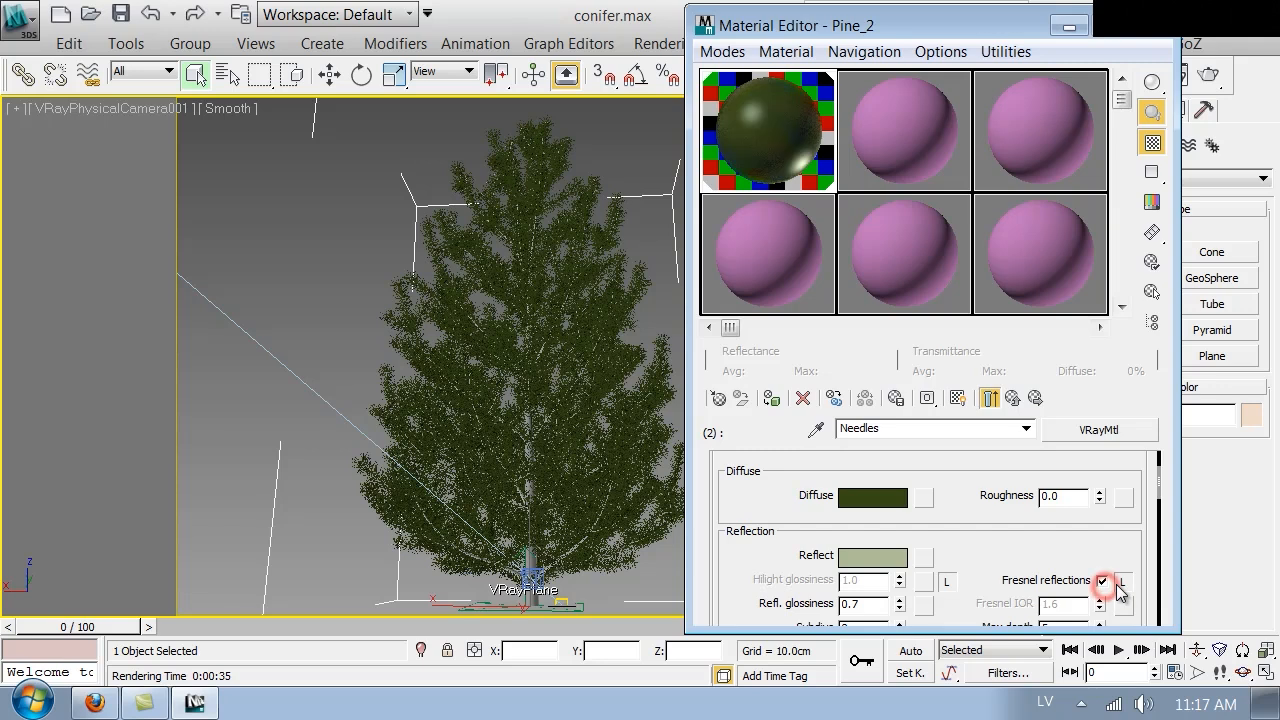
pyautogui.doubleClick(1080, 604)
pyautogui.write('2.0')
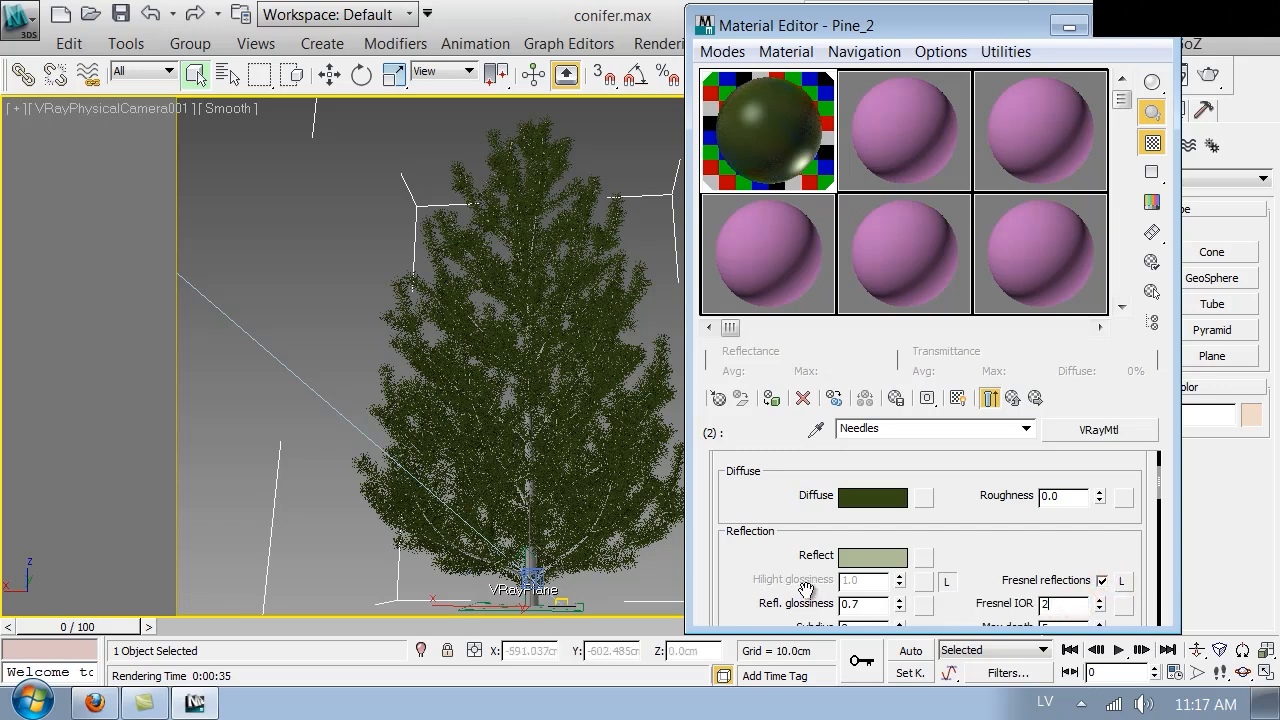
pyautogui.press('Return')
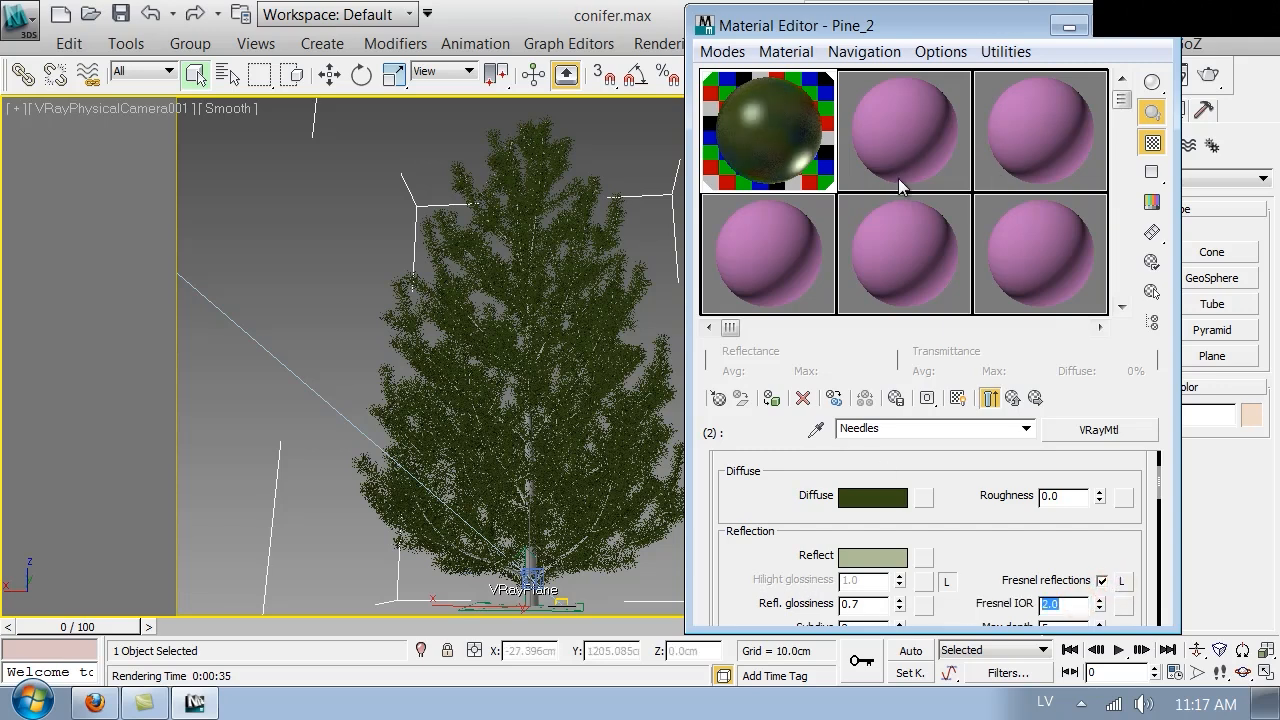
# - Render the camera view to check the needles' new diffuse and reflection settings
pyautogui.moveTo(890, 24); pyautogui.dragTo(912, 179)
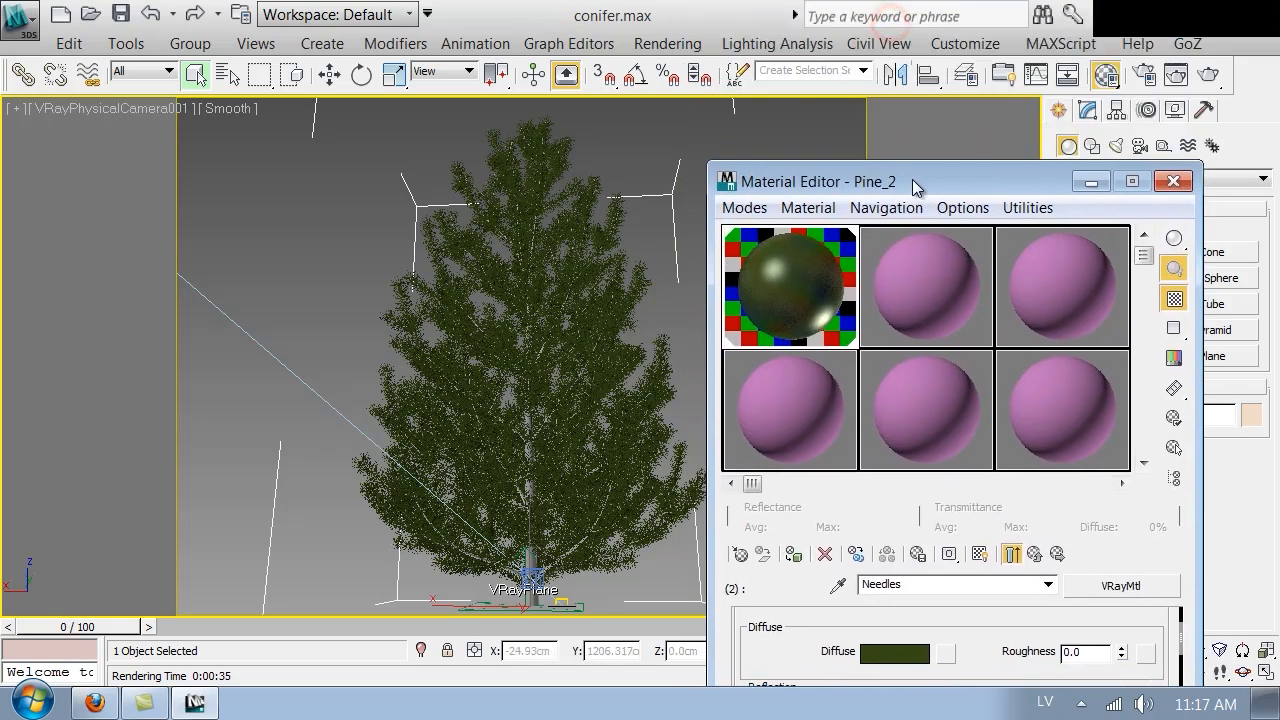
pyautogui.click(1208, 74)
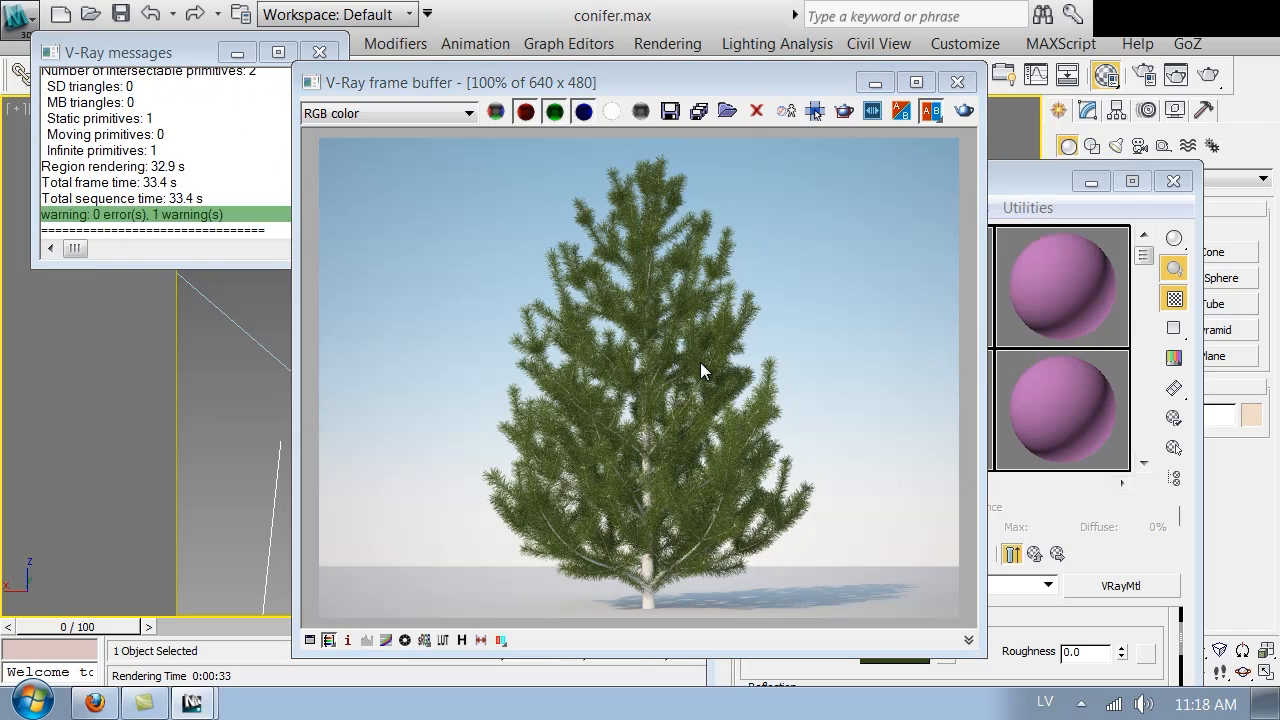
# - Copy the dark green diffuse colour, add a Falloff map to the diffuse slot and paste the colour into its front swatch
pyautogui.moveTo(1018, 184); pyautogui.dragTo(1043, 26)
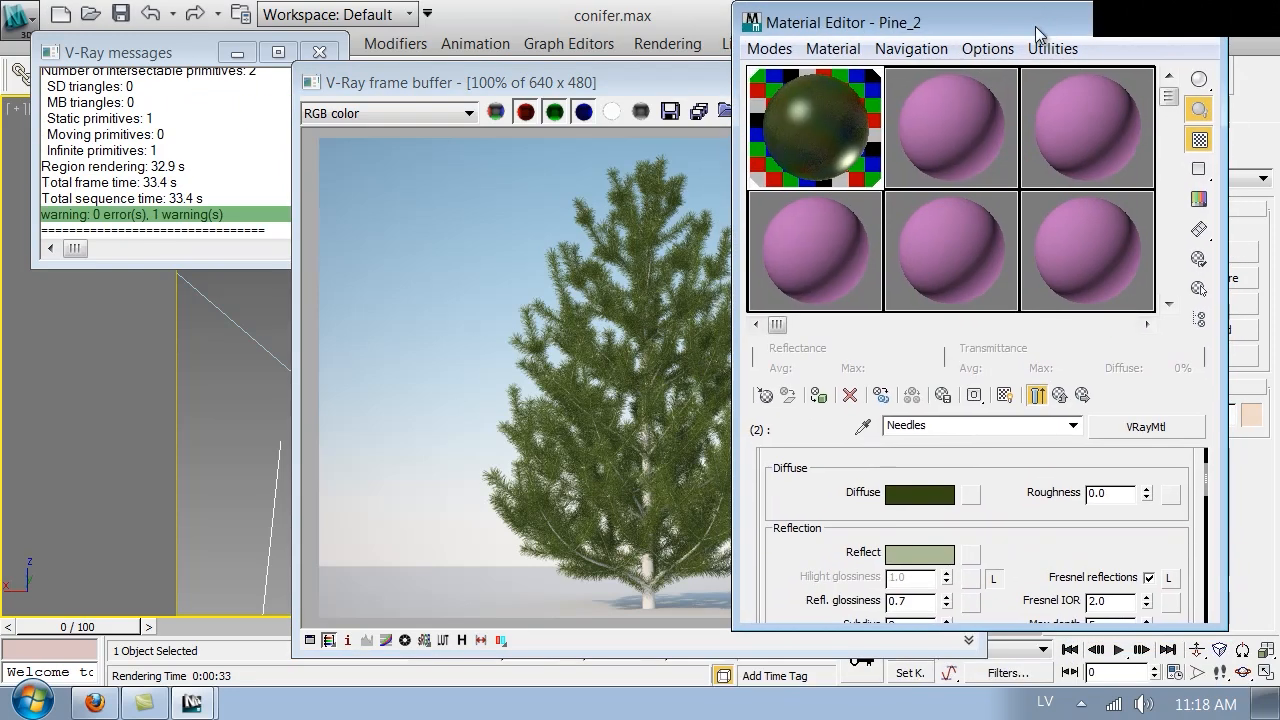
pyautogui.rightClick(920, 492)
pyautogui.click(952, 499)
pyautogui.click(964, 496)
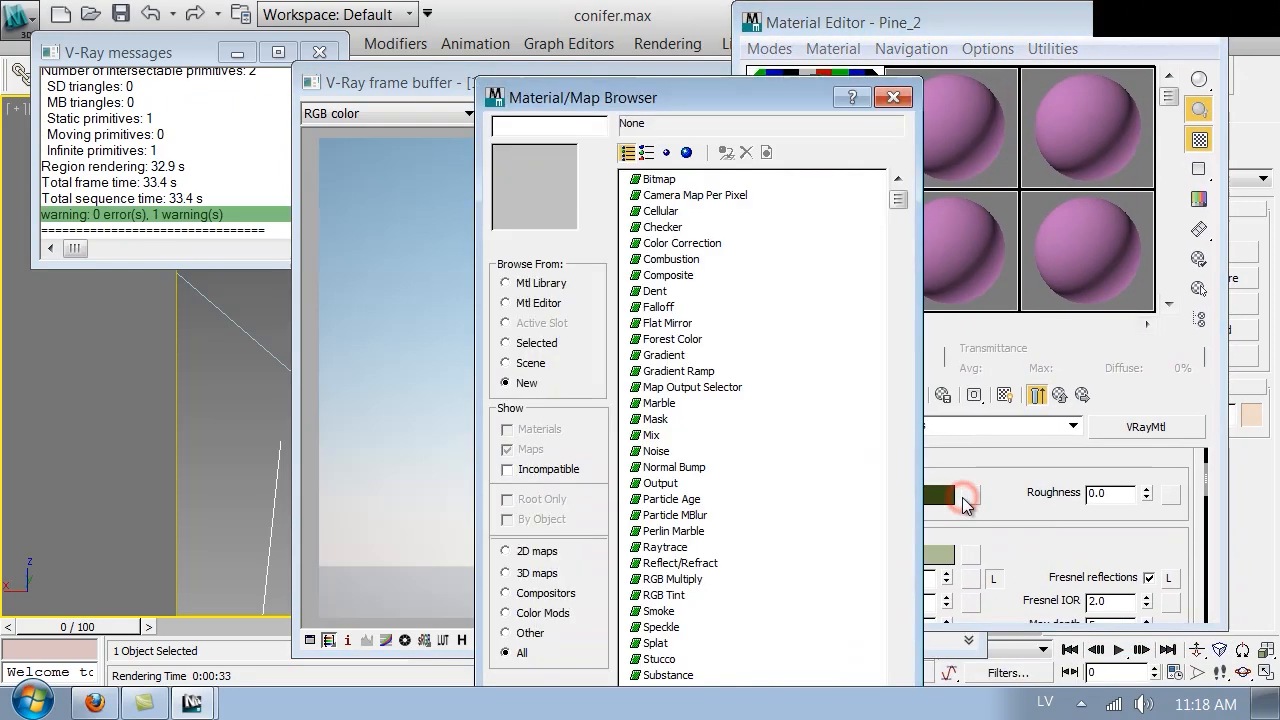
pyautogui.click(646, 307)
pyautogui.doubleClick(646, 307)
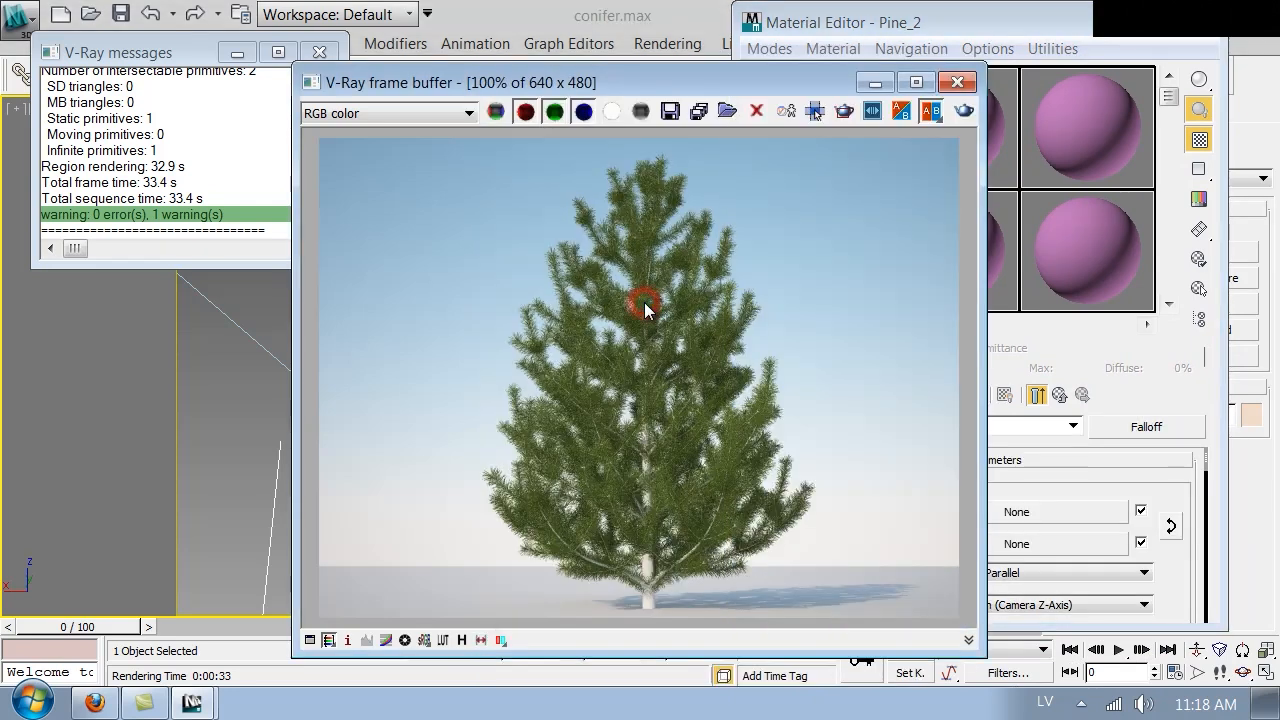
pyautogui.click(1180, 490)
pyautogui.rightClick(810, 488)
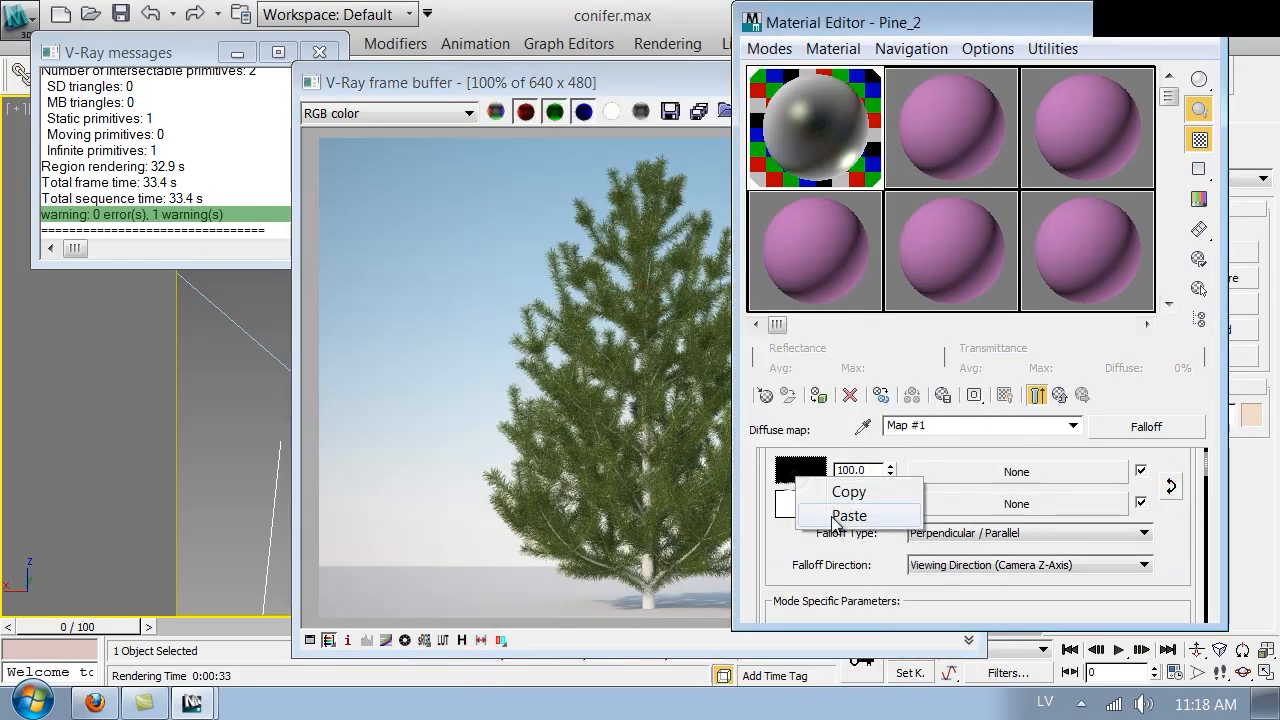
pyautogui.click(848, 516)
# - Set the falloff's side colour to light green with hue 61, saturation 227 and value 133
pyautogui.click(800, 504)
pyautogui.click(760, 214)
pyautogui.moveTo(814, 235); pyautogui.dragTo(812, 262)
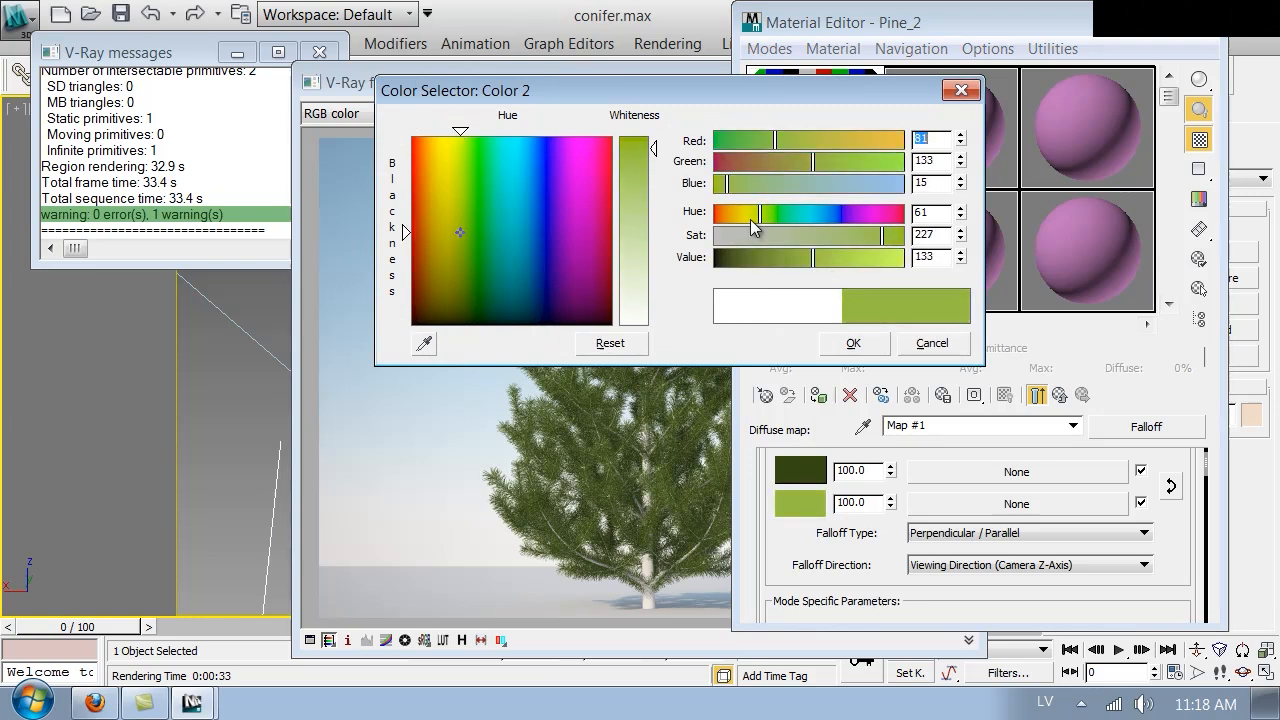
pyautogui.click(853, 343)
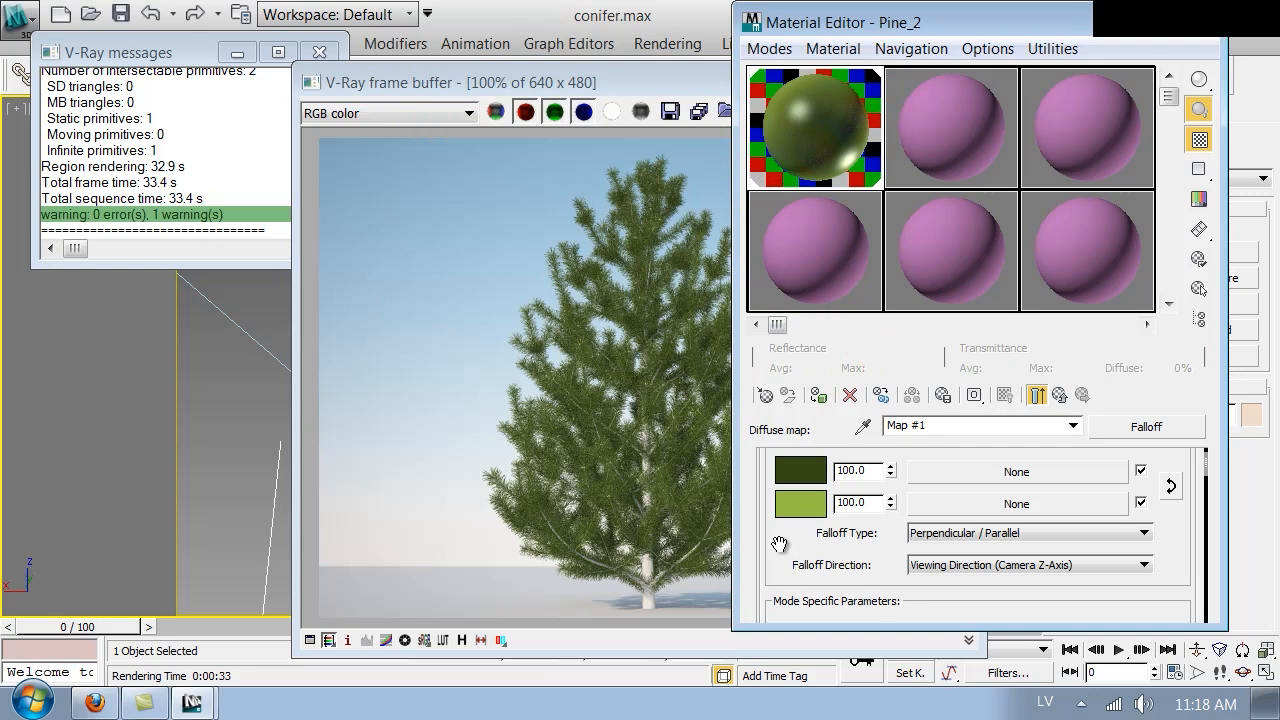
# - Enable region rendering, mark a region over the tree's upper right part and render it to test the falloff
pyautogui.moveTo(779, 545); pyautogui.dragTo(1075, 510)
pyautogui.scroll(-3, 1075, 510)
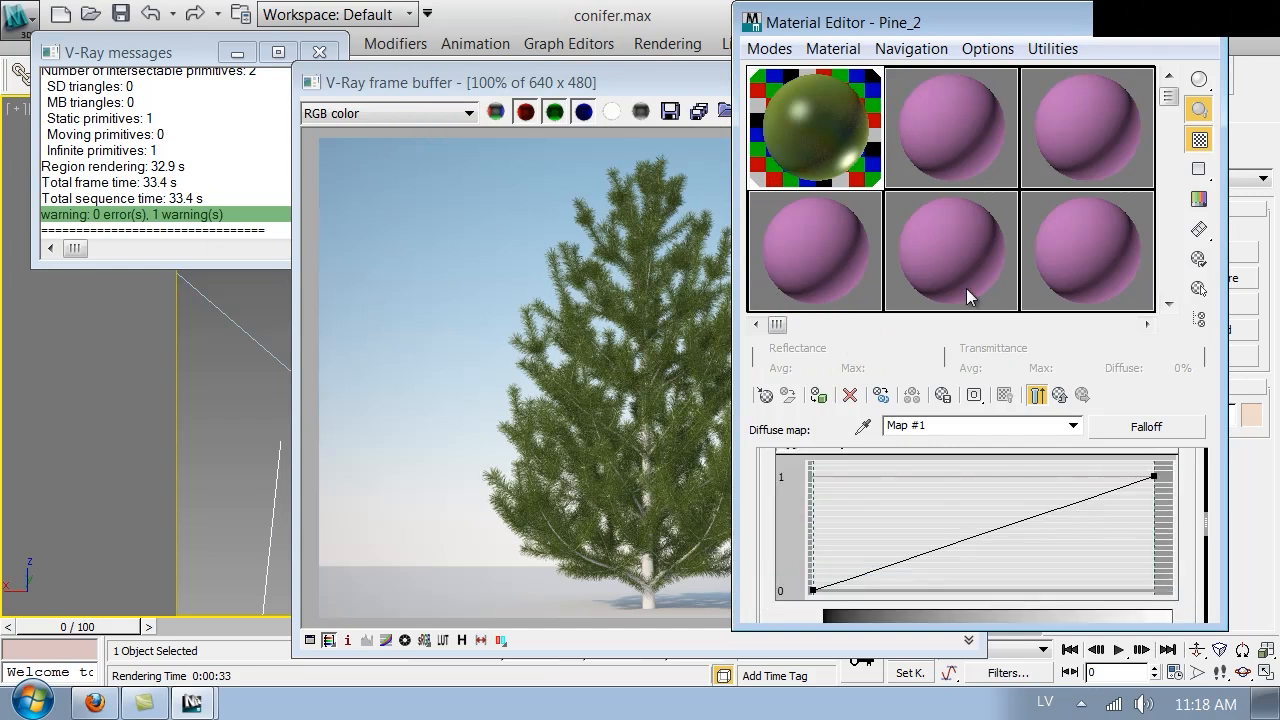
pyautogui.click(522, 310)
pyautogui.click(828, 114)
pyautogui.moveTo(771, 243); pyautogui.dragTo(625, 433)
pyautogui.click(964, 110)
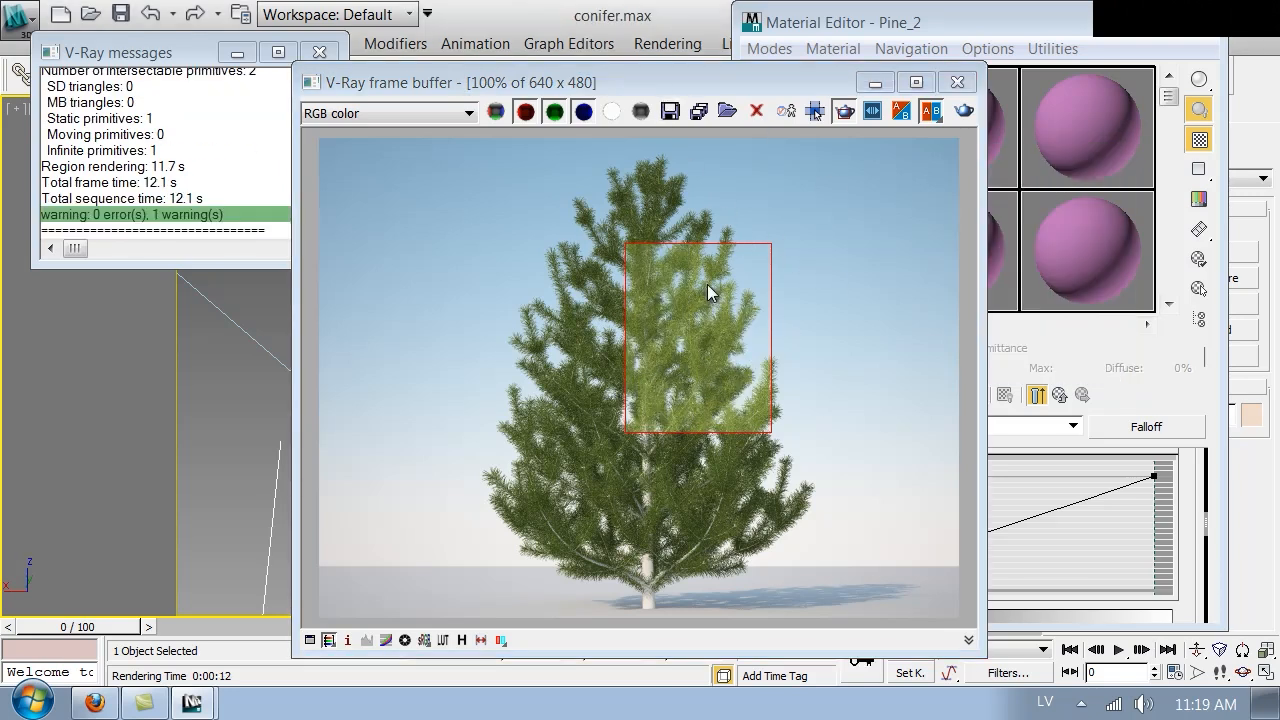
# - Darken the falloff's side colour to olive green with hue 57, saturation 226 and value 76
pyautogui.click(1197, 463)
pyautogui.click(805, 544)
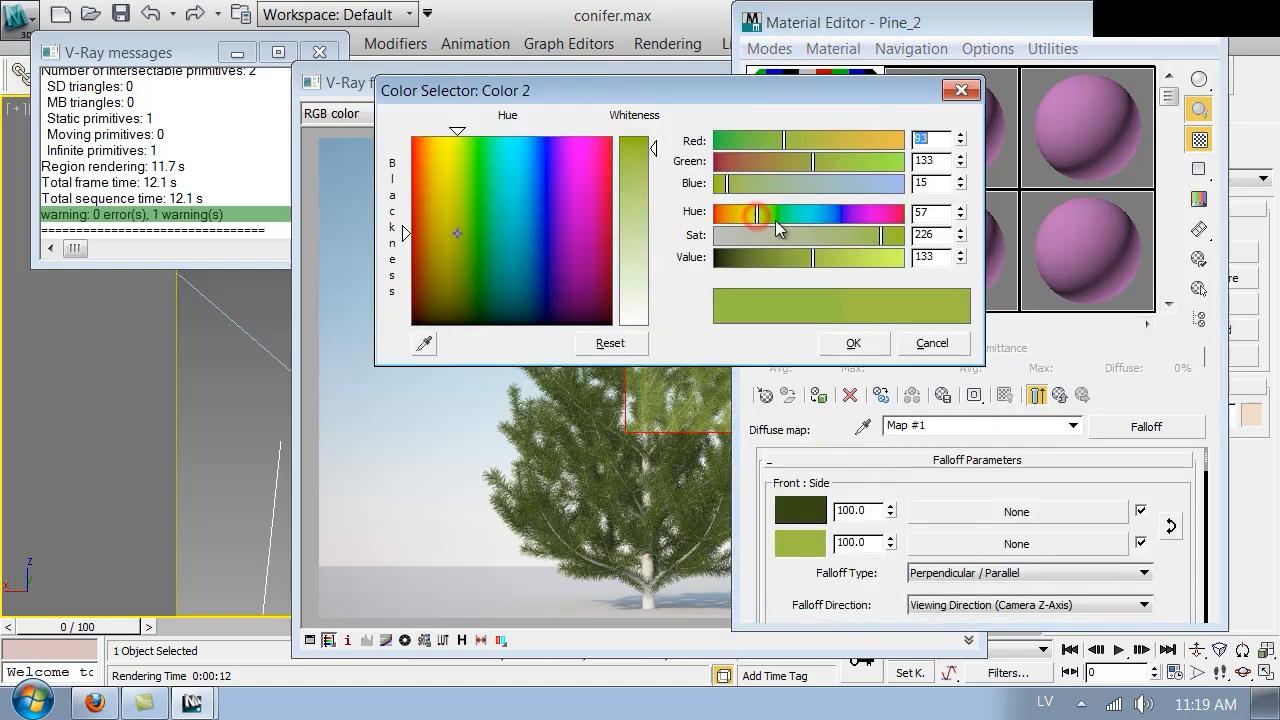
pyautogui.moveTo(813, 258); pyautogui.dragTo(771, 260)
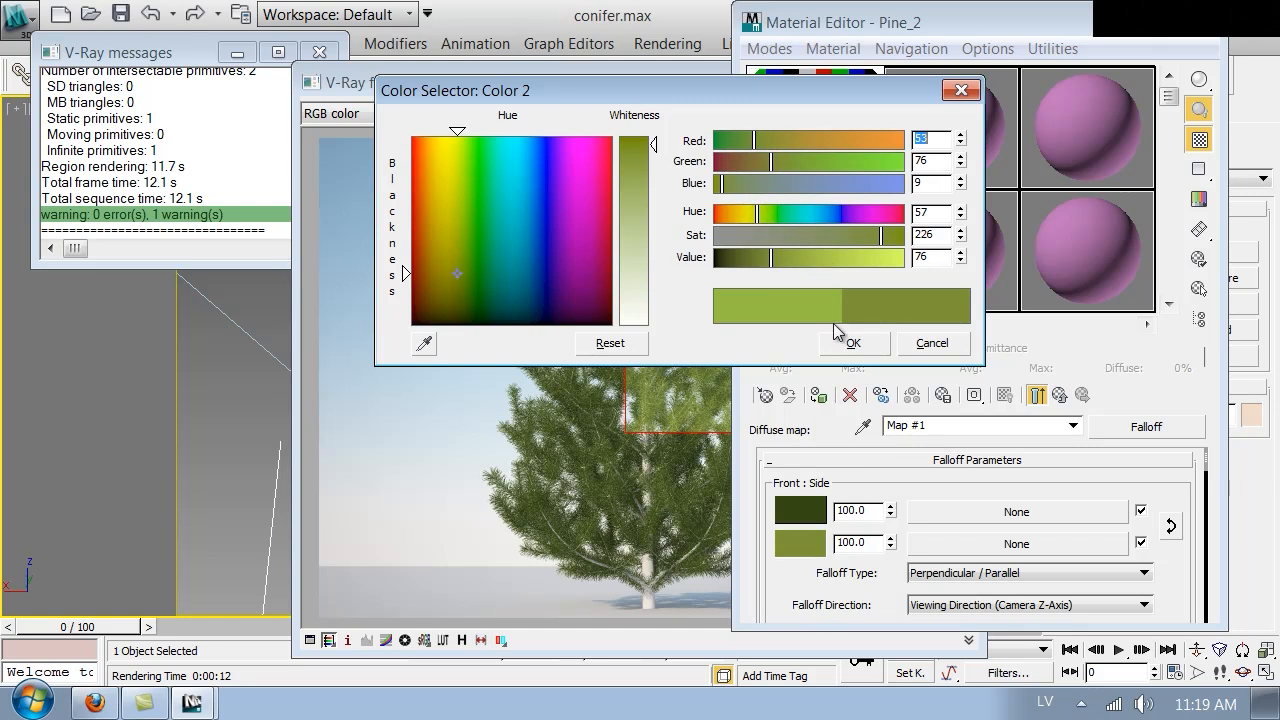
pyautogui.click(846, 341)
# - Convert the mix curve's end point to Bezier-Corner and pull its handle down so the curve sags below the diagonal
pyautogui.moveTo(1175, 588); pyautogui.dragTo(1140, 425)
pyautogui.scroll(-5, 1150, 450)
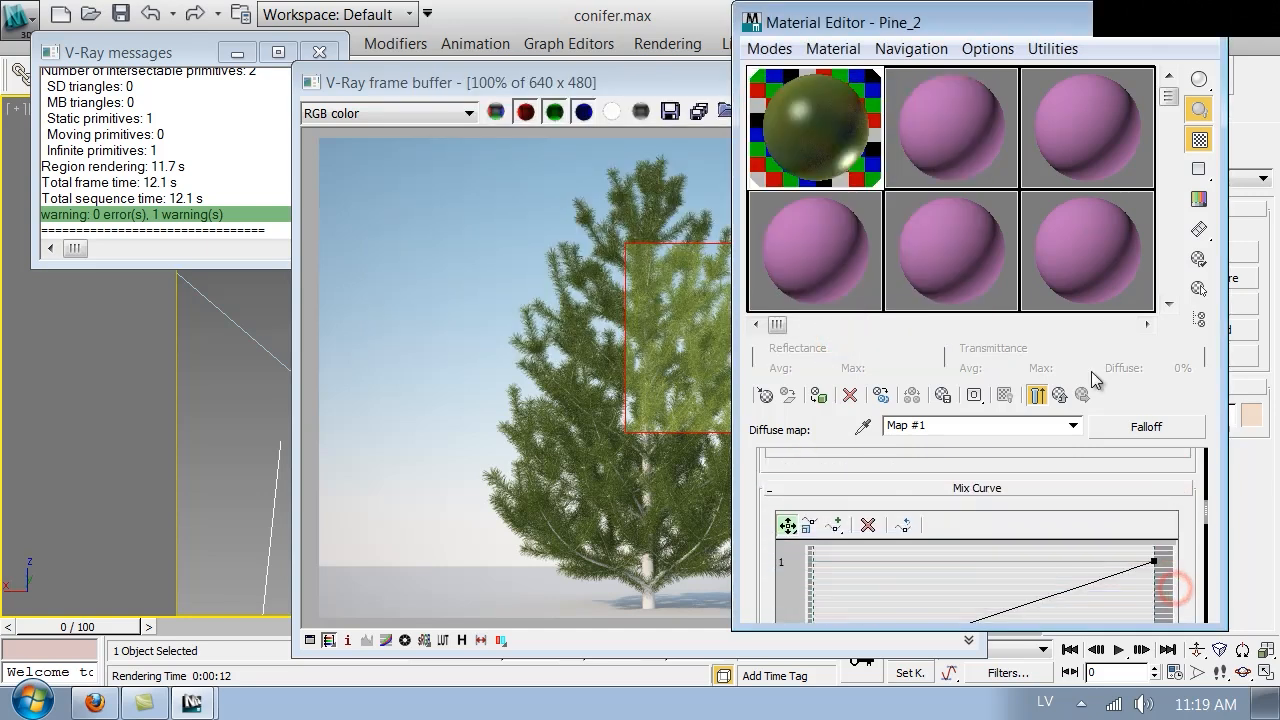
pyautogui.rightClick(1155, 470)
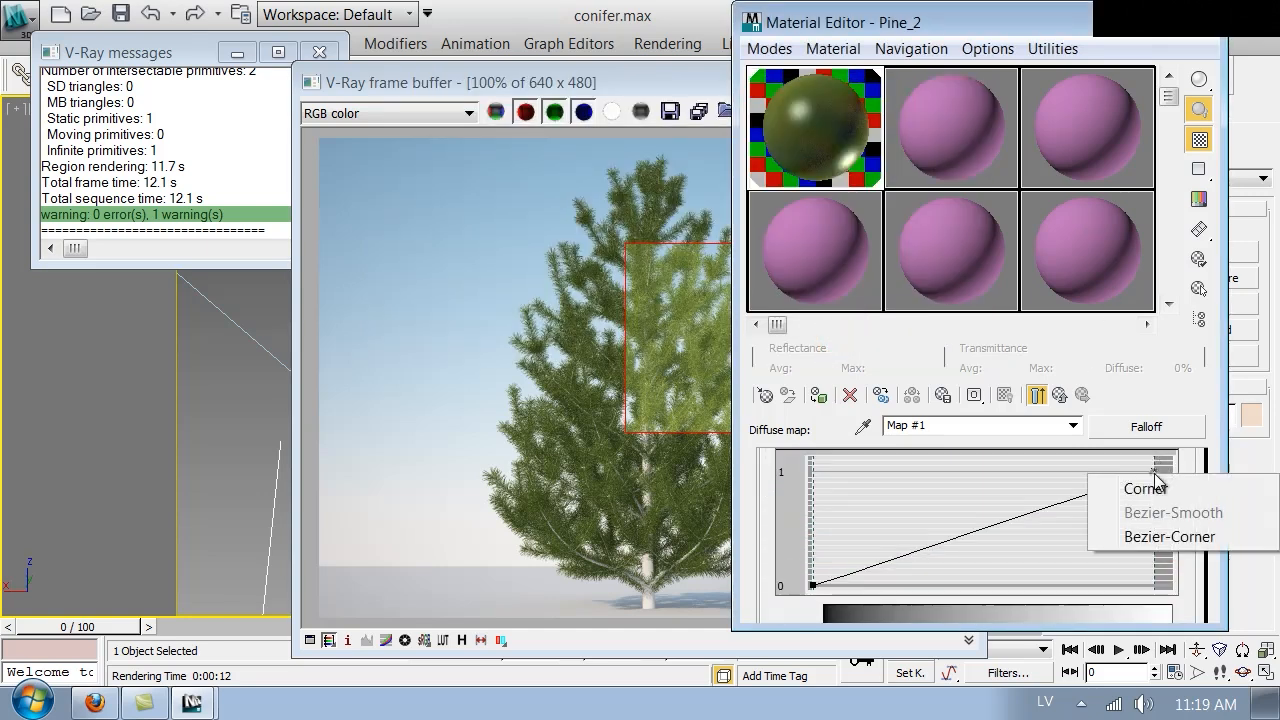
pyautogui.click(1168, 536)
pyautogui.moveTo(1066, 500); pyautogui.dragTo(1120, 566)
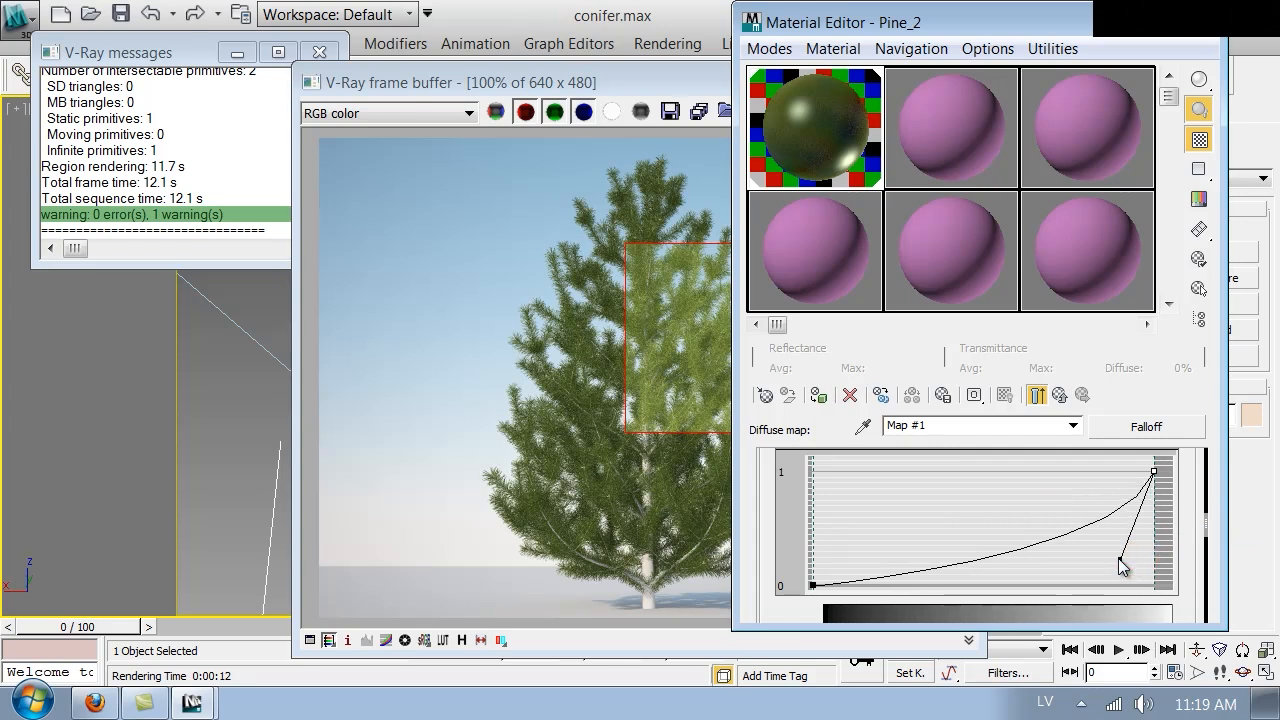
# - Re-render the marked region to check the adjusted falloff, and turn region rendering off
pyautogui.click(612, 187)
pyautogui.click(964, 111)
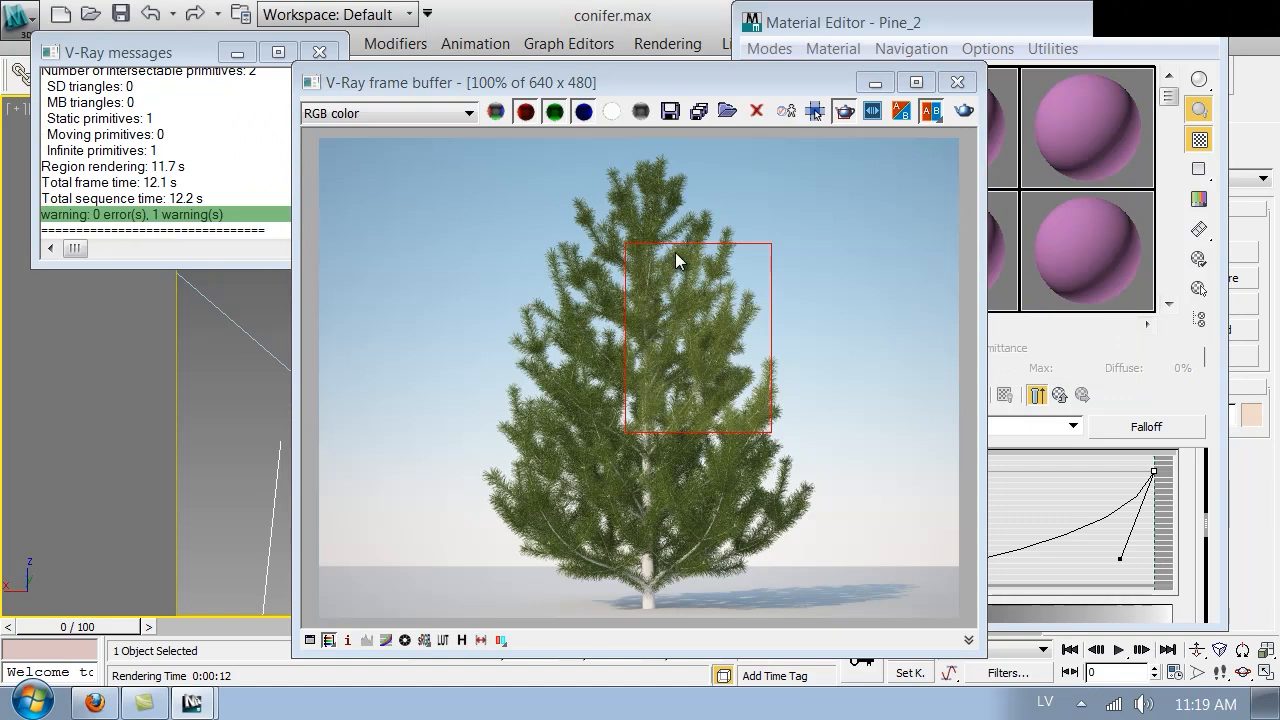
pyautogui.click(844, 116)
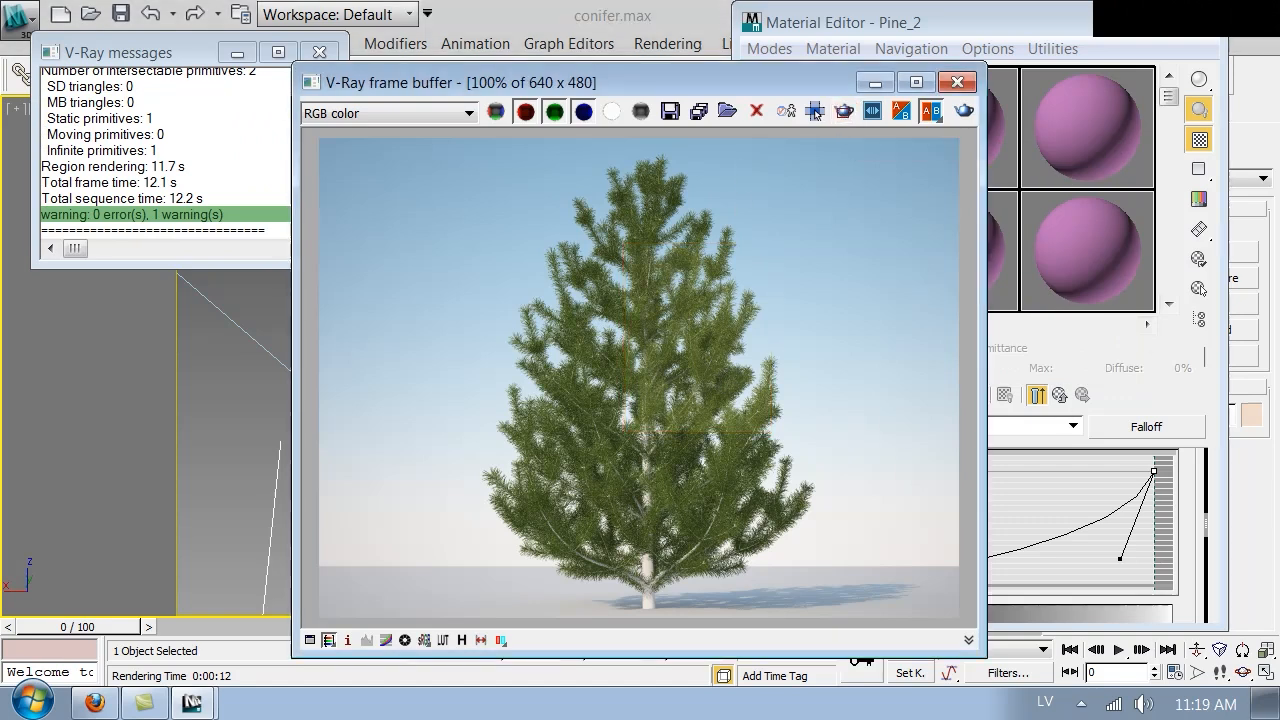
# - Set the falloff's side colour to greyish teal with hue 113, saturation 75 and value 121
pyautogui.moveTo(1187, 485); pyautogui.dragTo(1166, 619)
pyautogui.click(443, 346)
pyautogui.scroll(5, 931, 534)
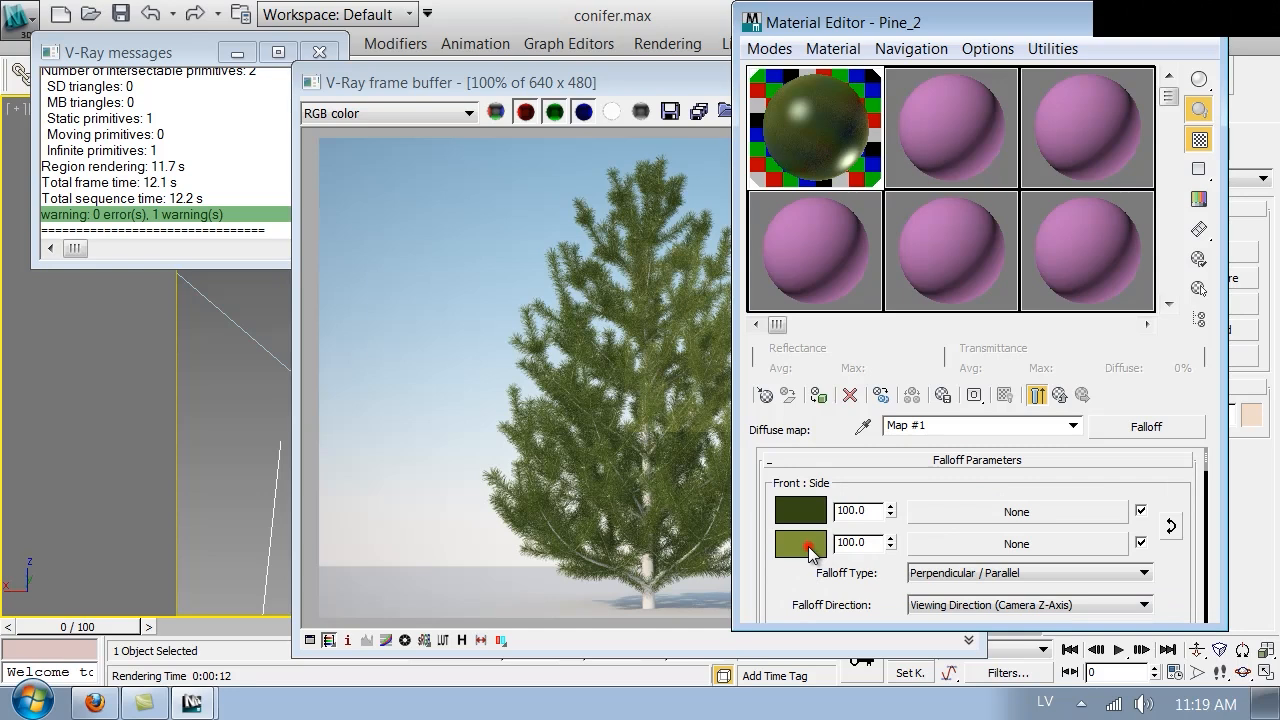
pyautogui.click(810, 553)
pyautogui.click(748, 238)
pyautogui.moveTo(777, 255)
pyautogui.mouseDown()
pyautogui.moveTo(804, 257)
pyautogui.moveTo(770, 241)
pyautogui.mouseUp()
pyautogui.click(798, 214)
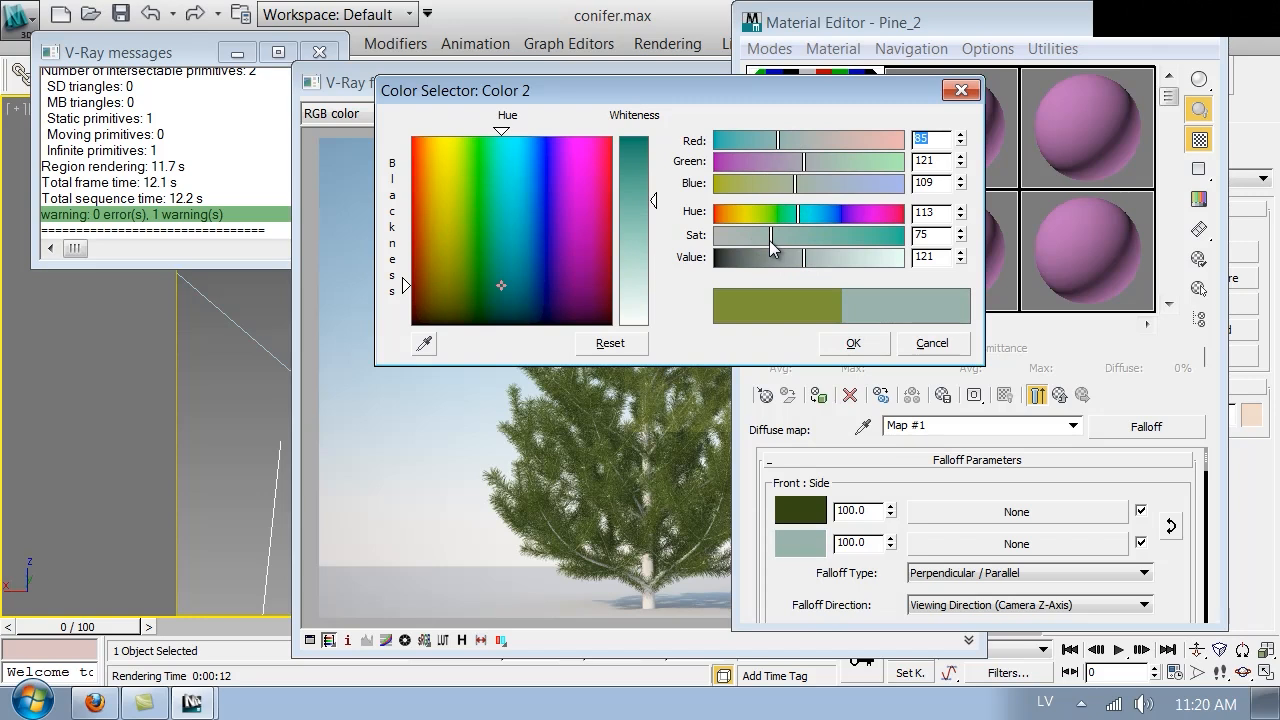
pyautogui.click(853, 343)
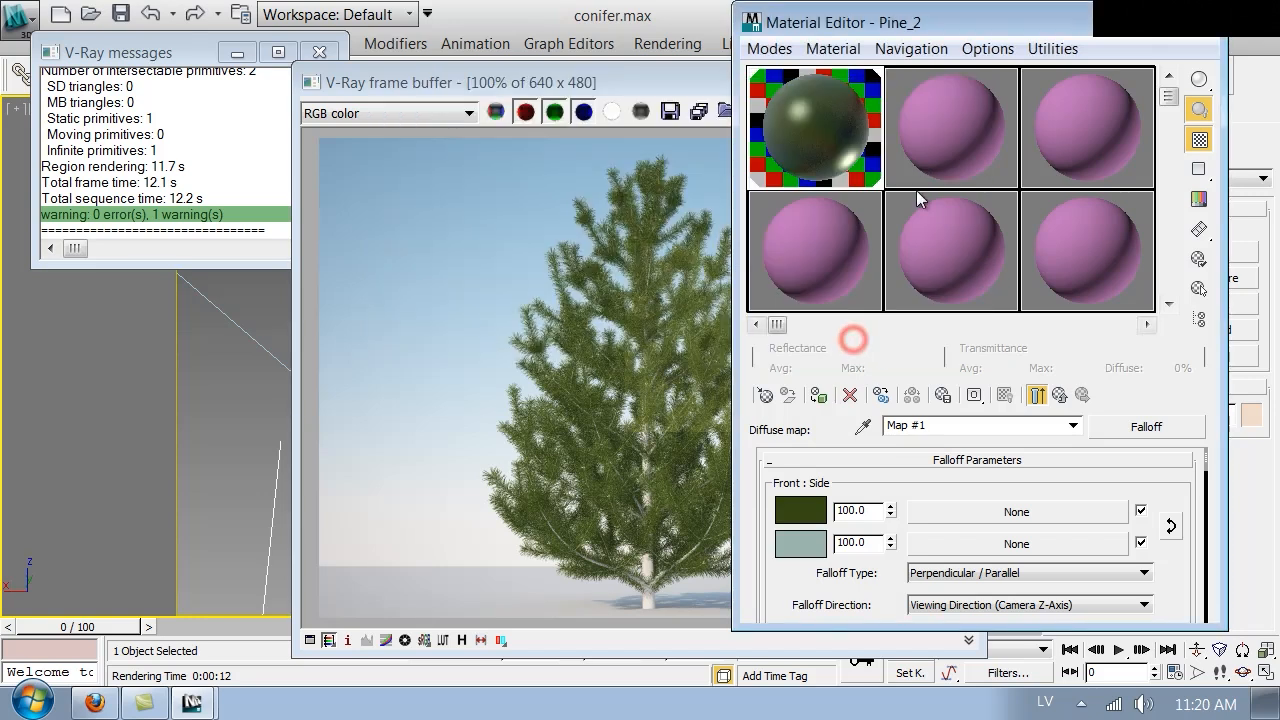
# - Shift the hue of the falloff's front colour slightly further towards pure green and re-render the whole frame
pyautogui.click(812, 508)
pyautogui.moveTo(771, 219); pyautogui.dragTo(768, 221)
pyautogui.click(853, 343)
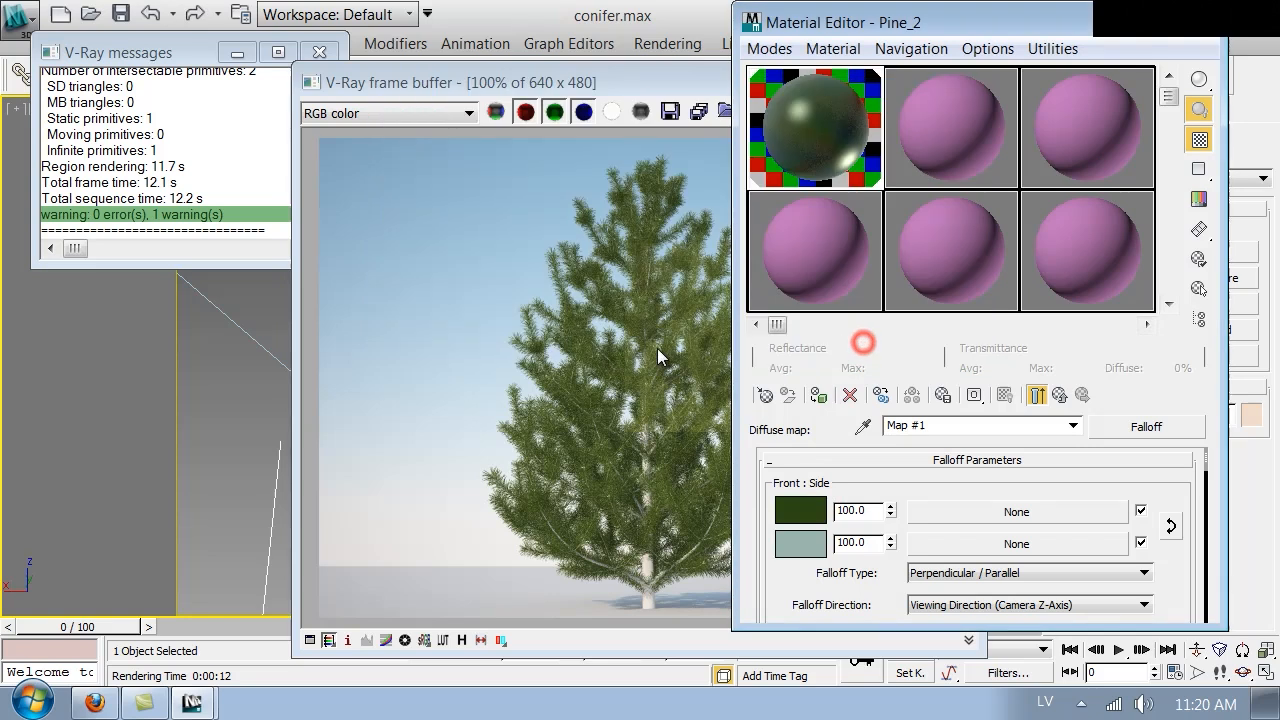
pyautogui.click(657, 348)
pyautogui.click(966, 112)
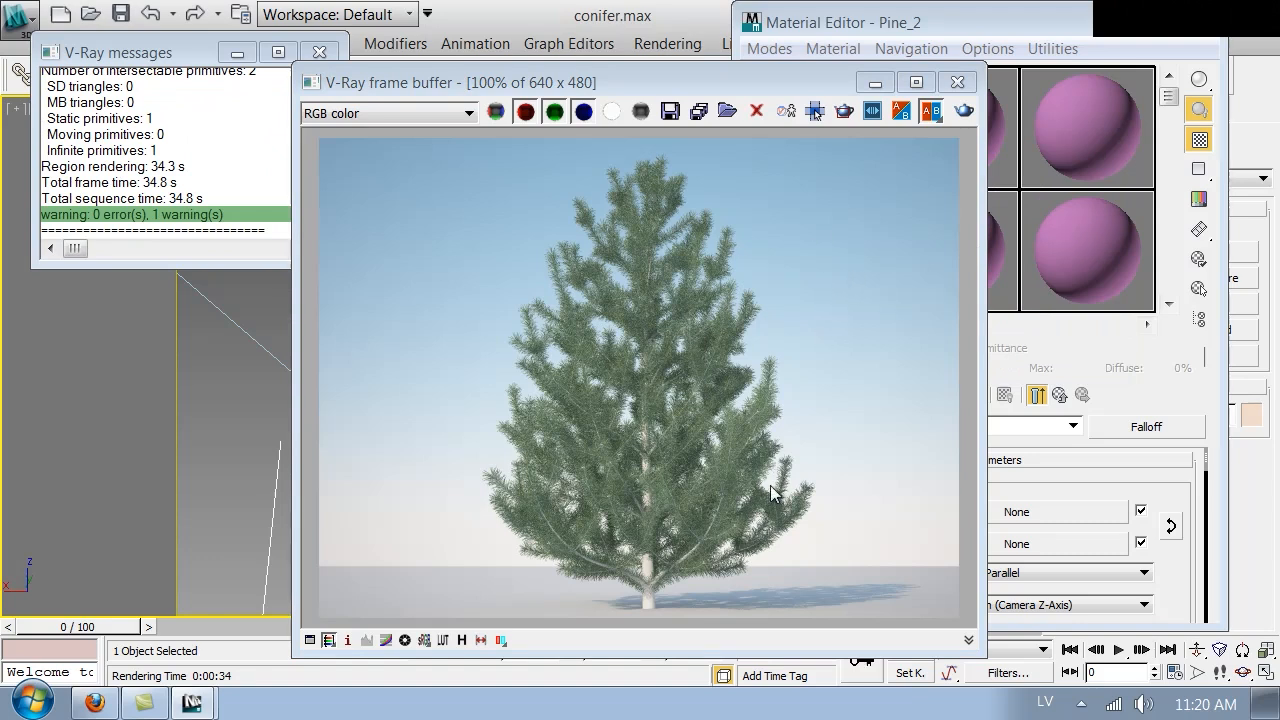
# - Return from the diffuse Falloff map through the Needles material to the top level of the Pine_2 Multi/Sub-Object material
pyautogui.click(1180, 497)
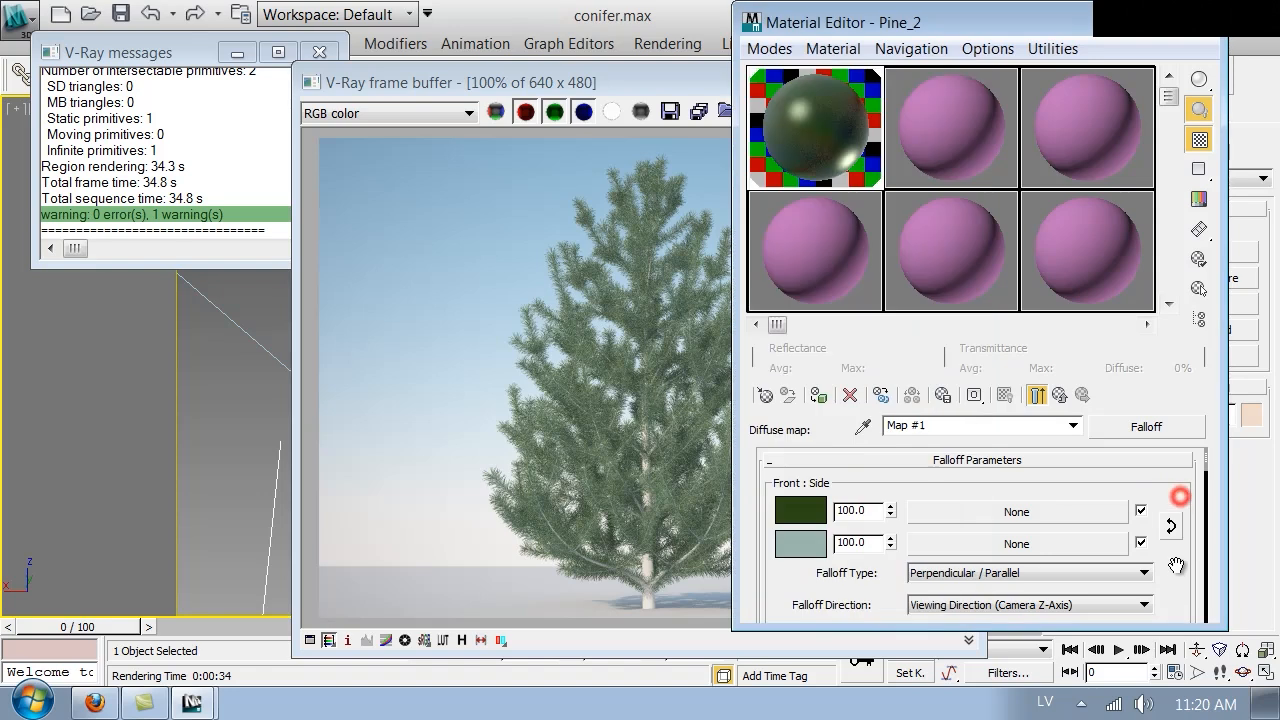
pyautogui.click(1061, 394)
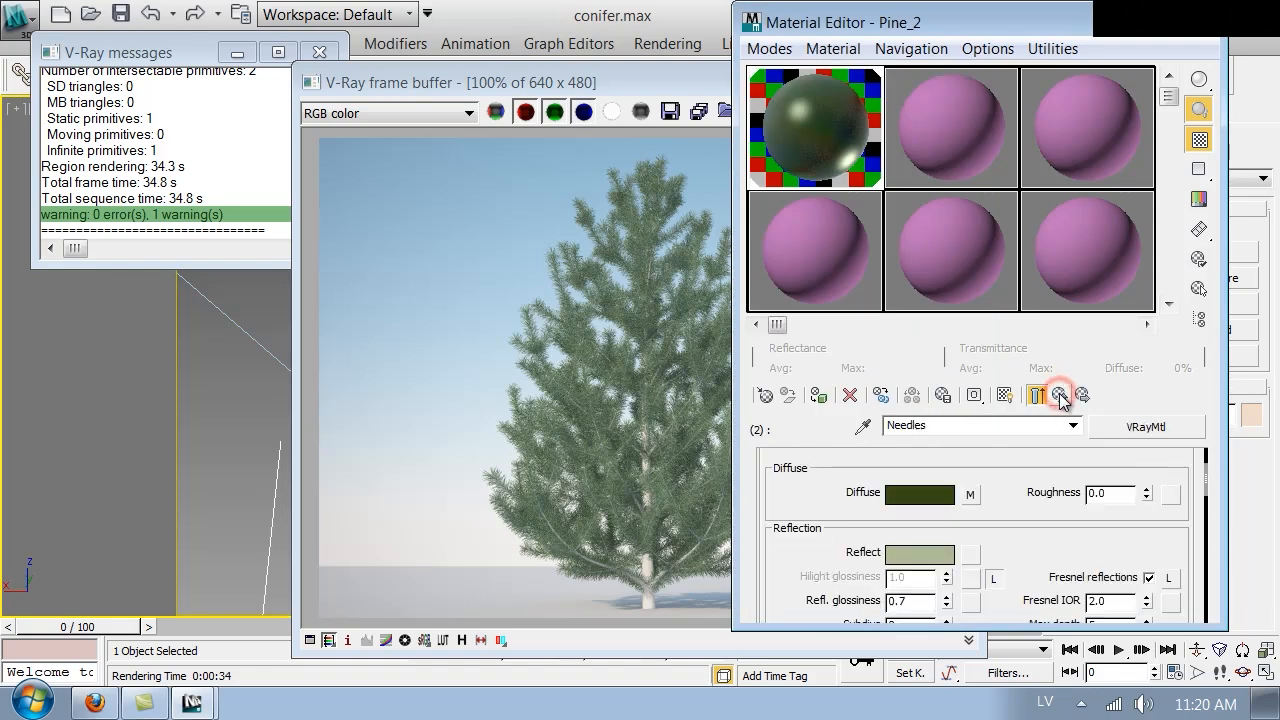
pyautogui.click(1061, 394)
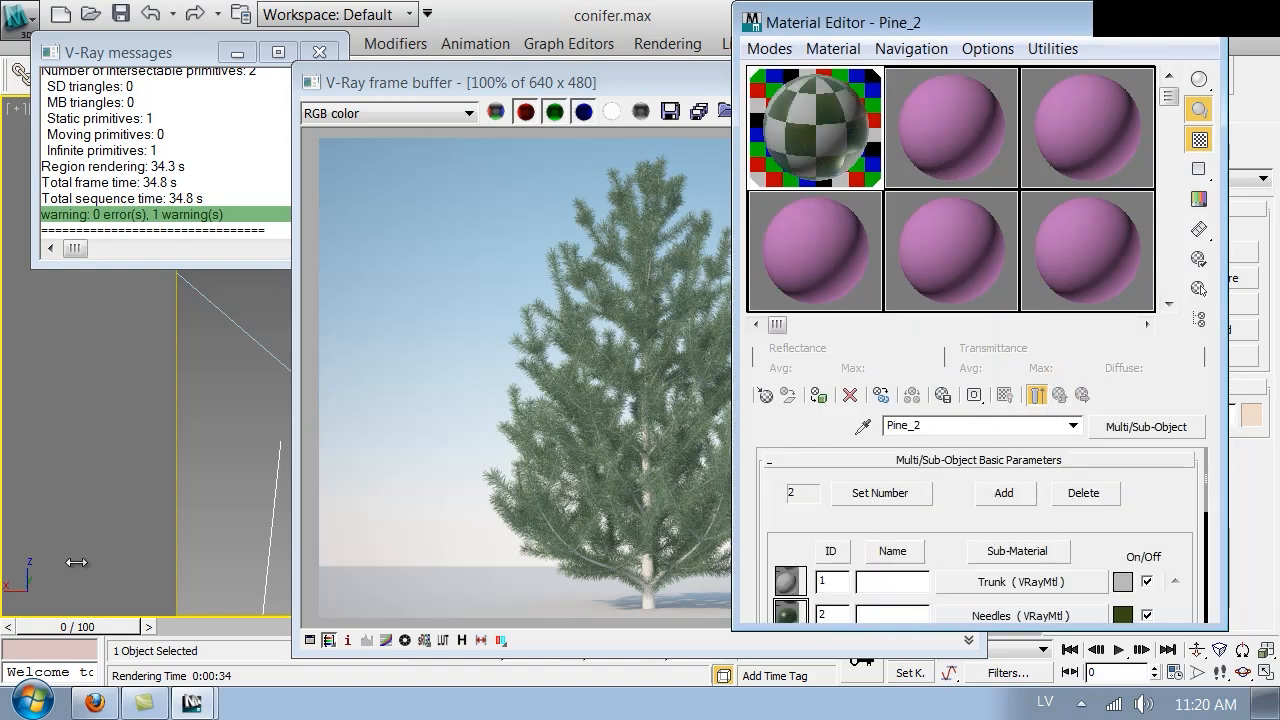
# - Switch to Firefox and search the CG Textures site for bark
pyautogui.click(95, 703)
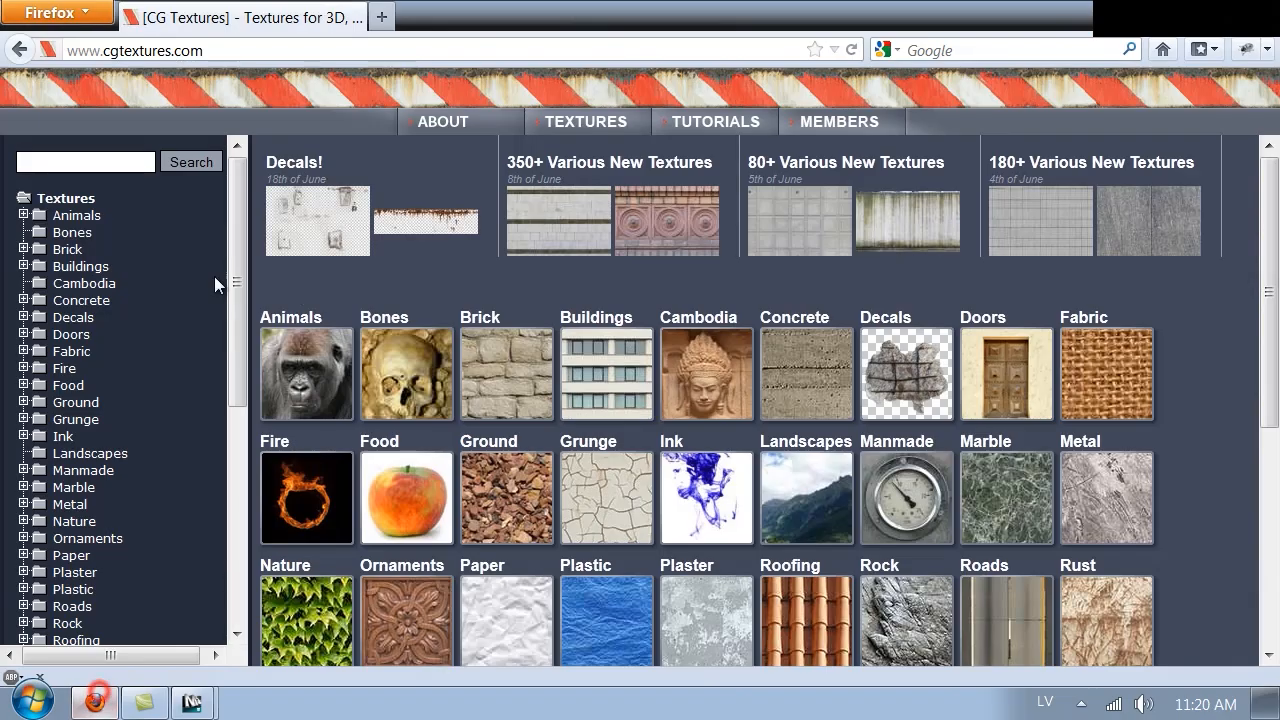
pyautogui.click(86, 162)
pyautogui.write('bark')
pyautogui.press('Return')
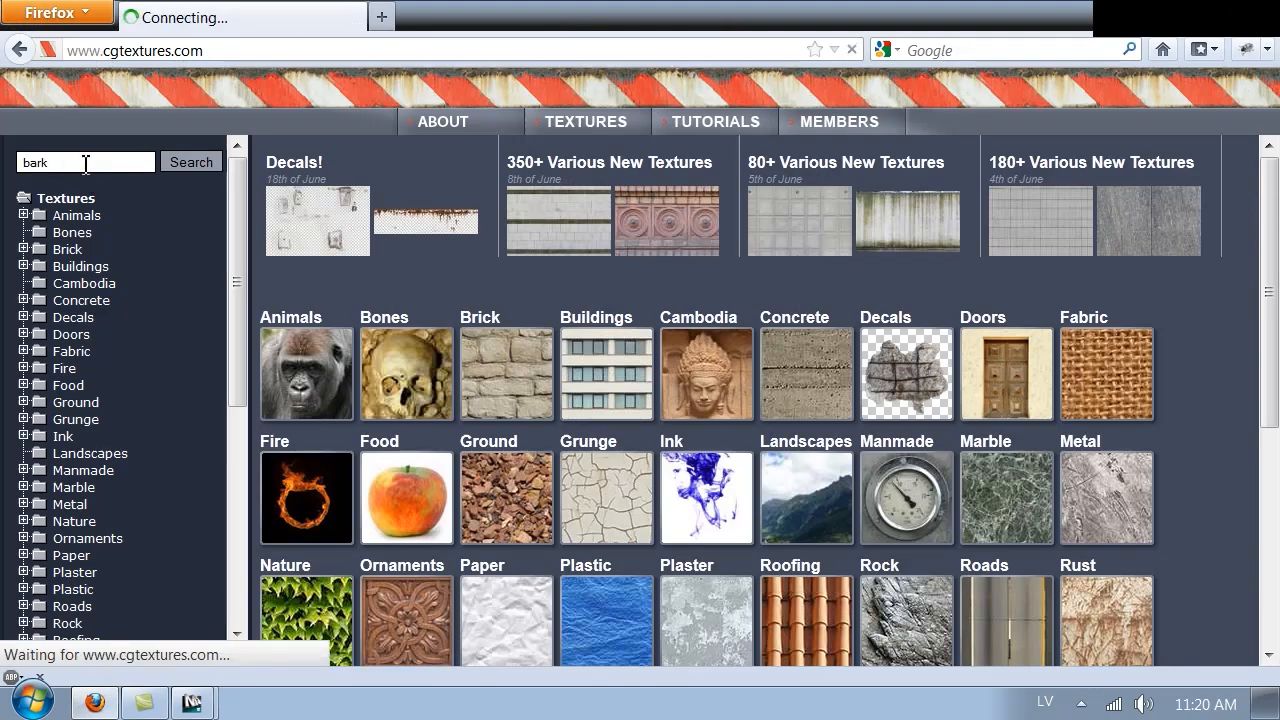
# - Look through the first page of bark search results for a texture suitable for the conifer's trunk
pyautogui.scroll(-3, 728, 323)
pyautogui.scroll(-5, 923, 306)
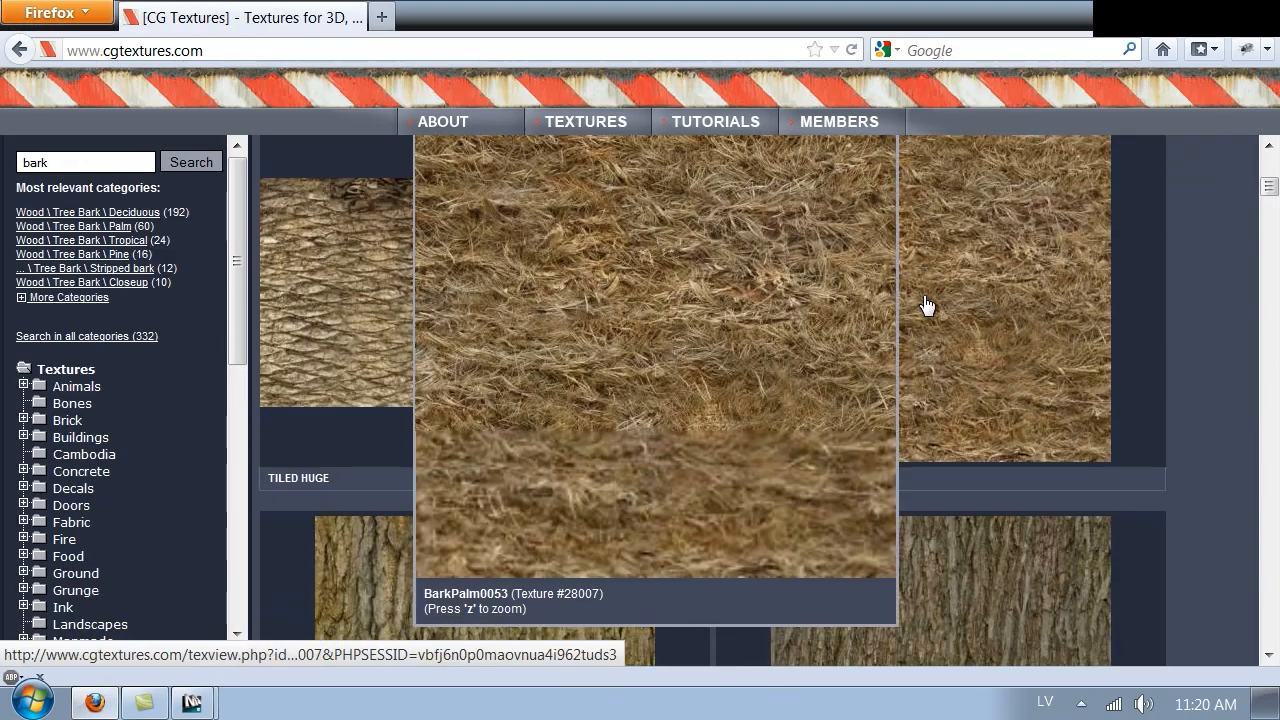
pyautogui.scroll(-10, 1245, 254)
pyautogui.scroll(-15, 1243, 254)
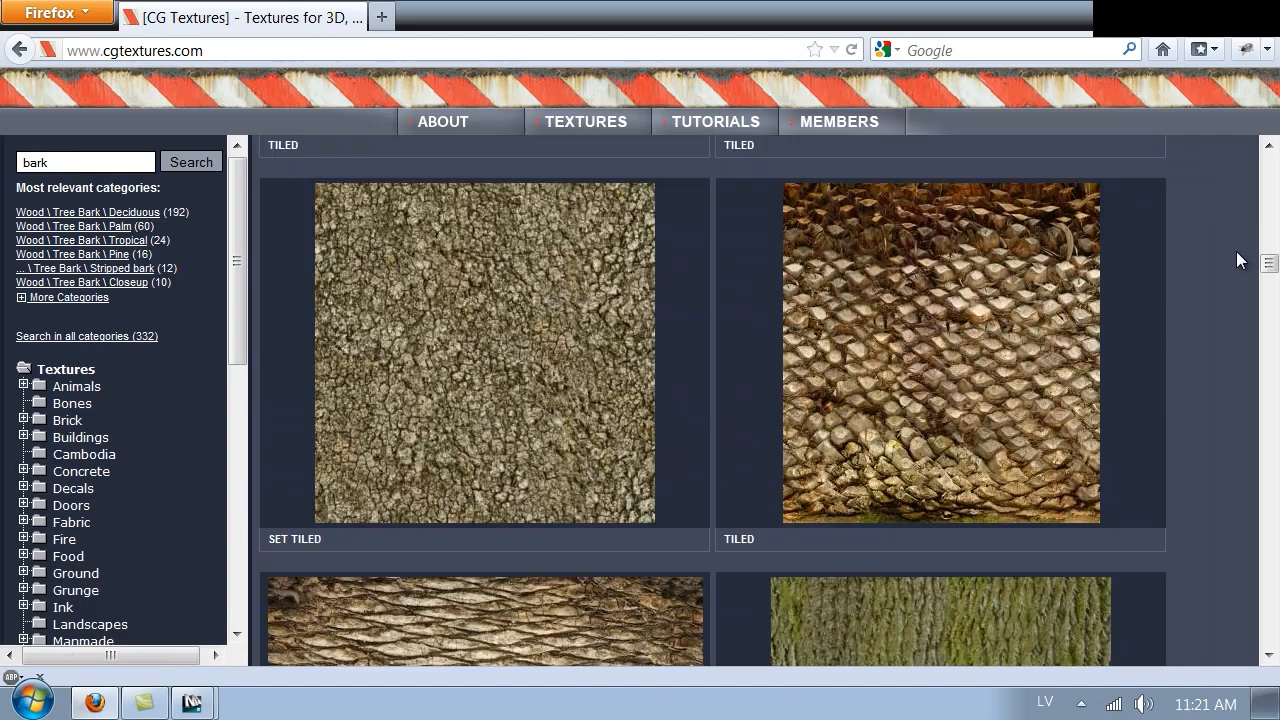
pyautogui.scroll(-5, 1225, 265)
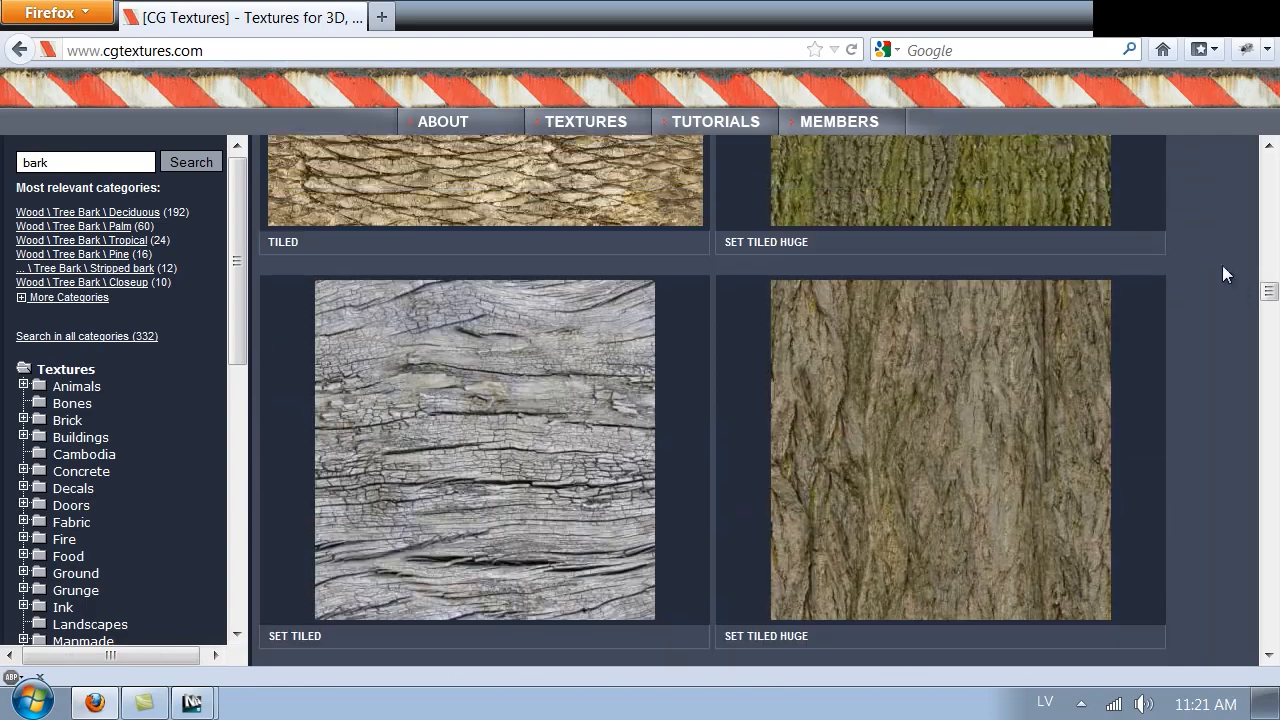
pyautogui.scroll(-20, 1208, 293)
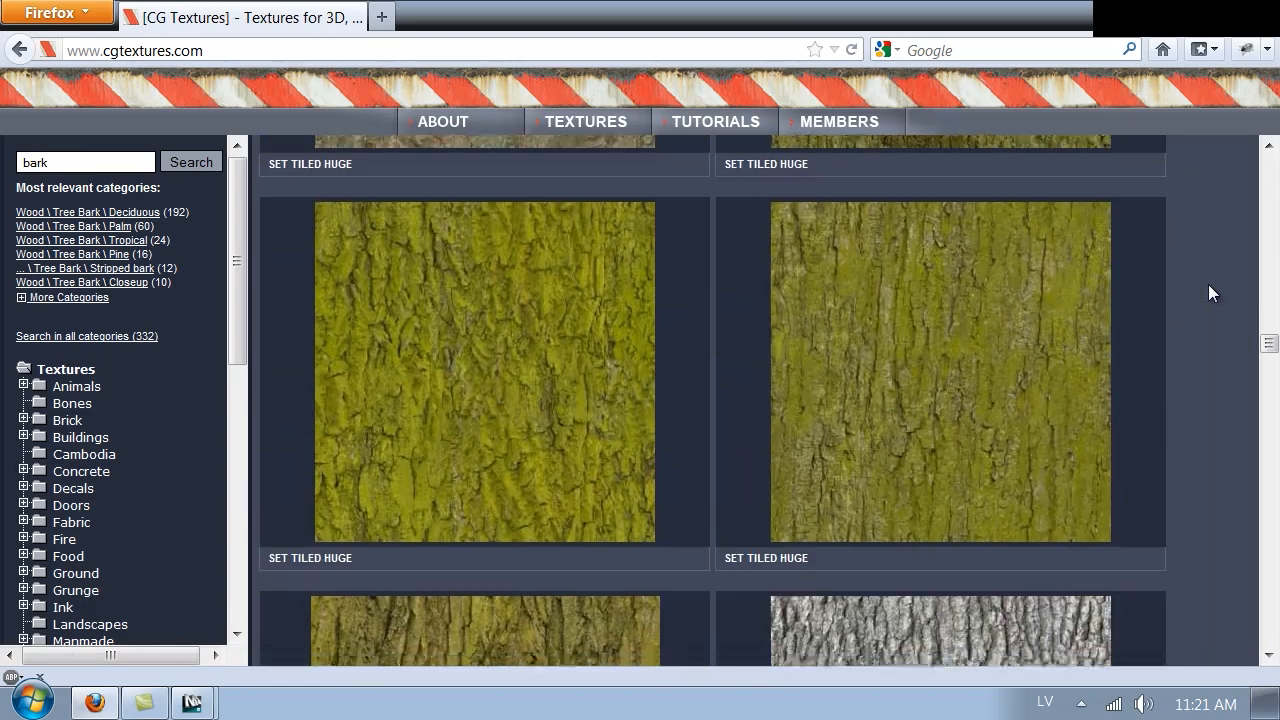
pyautogui.scroll(-15, 1203, 290)
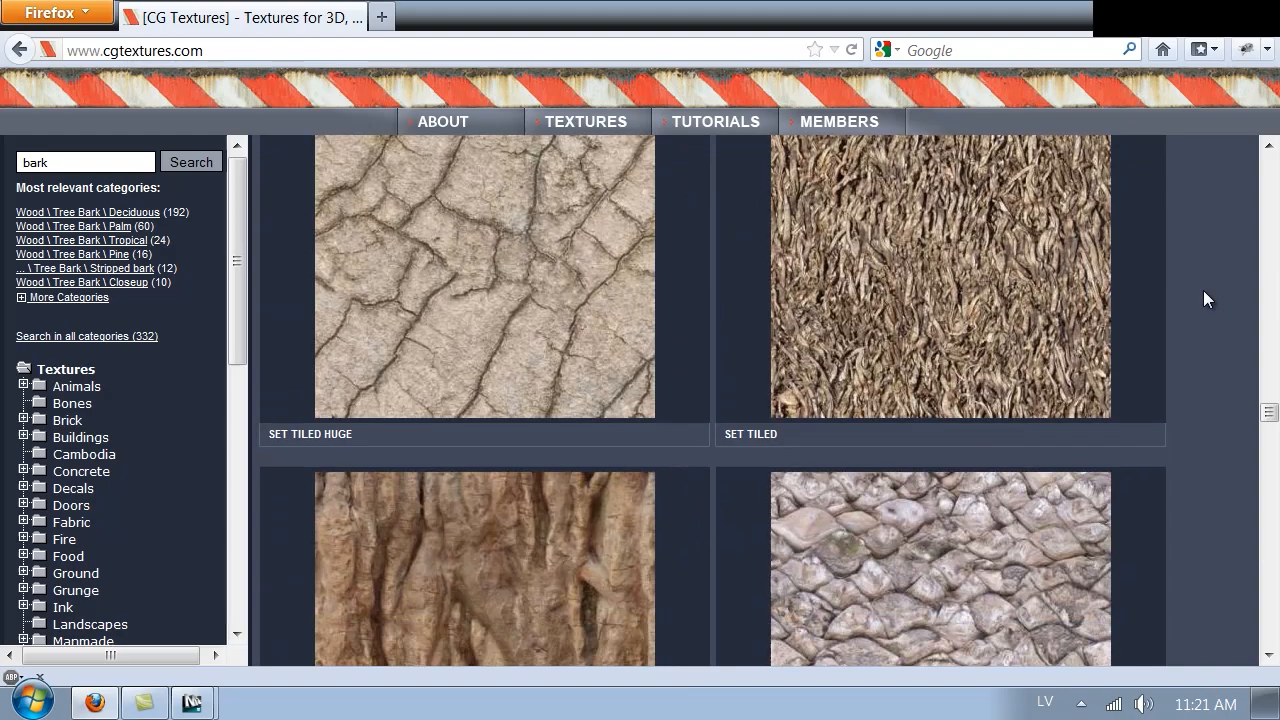
pyautogui.scroll(-15, 1198, 310)
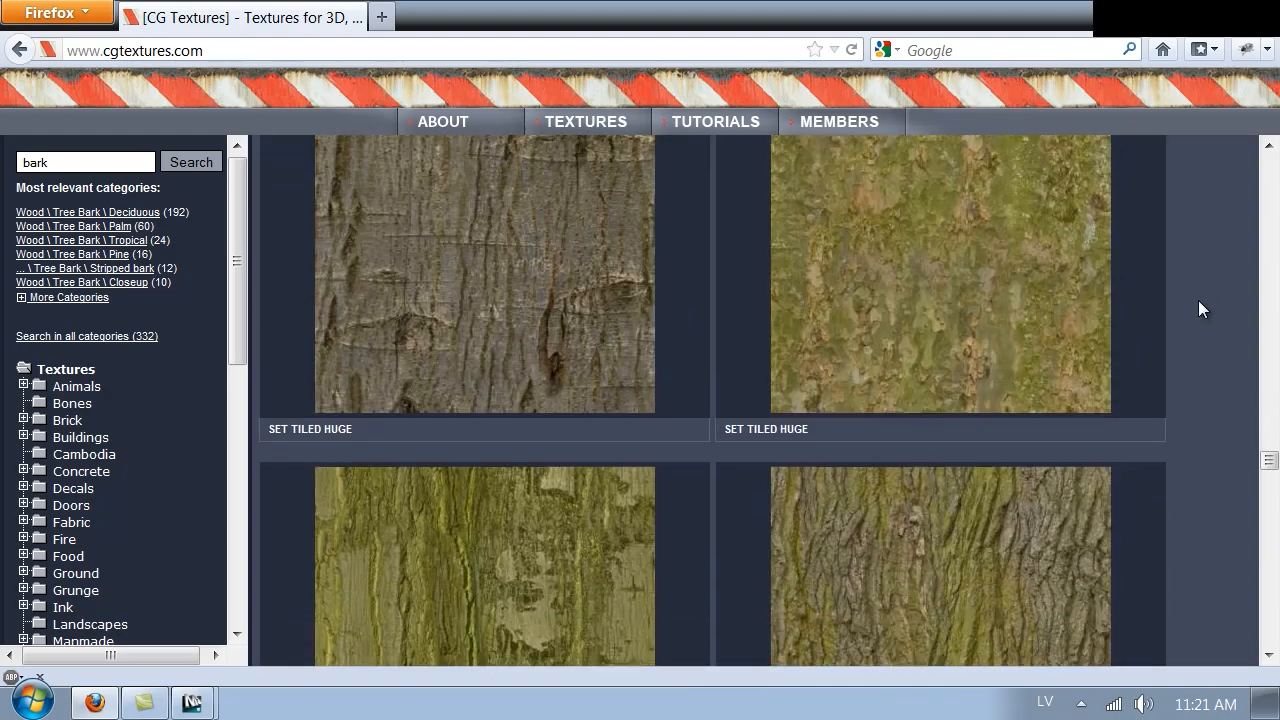
pyautogui.scroll(-10, 1193, 304)
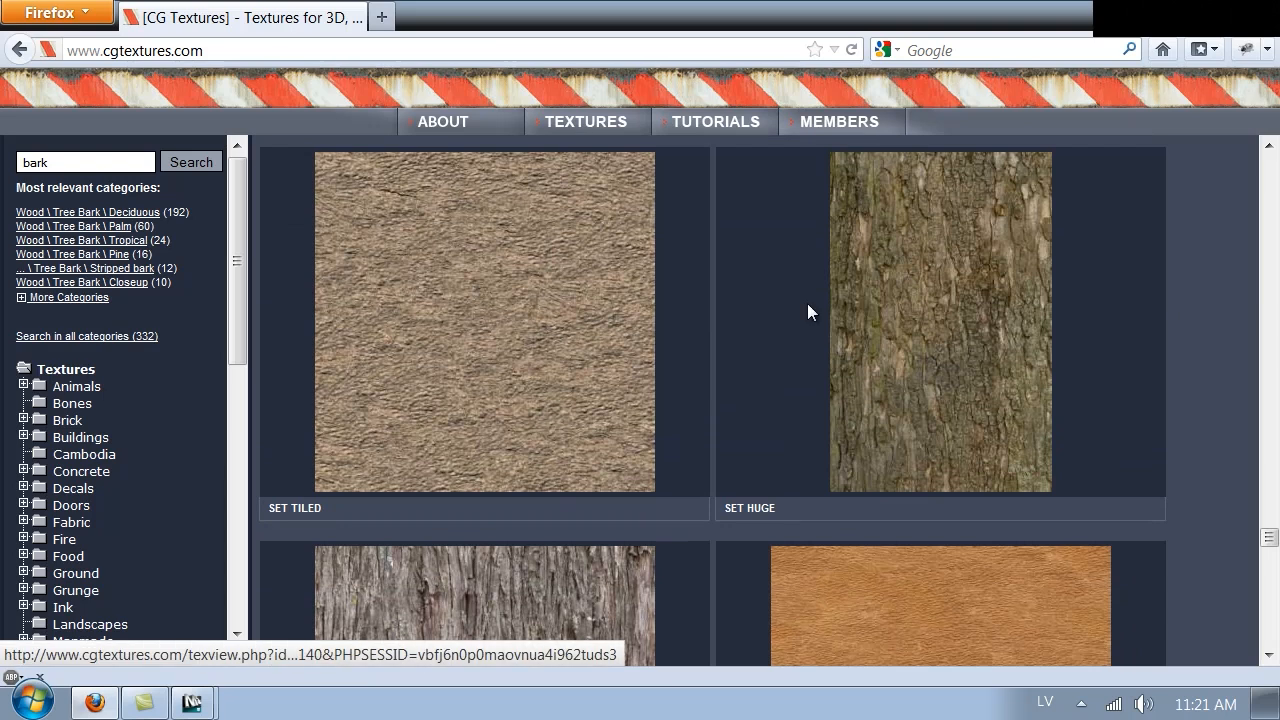
pyautogui.moveTo(972, 318)
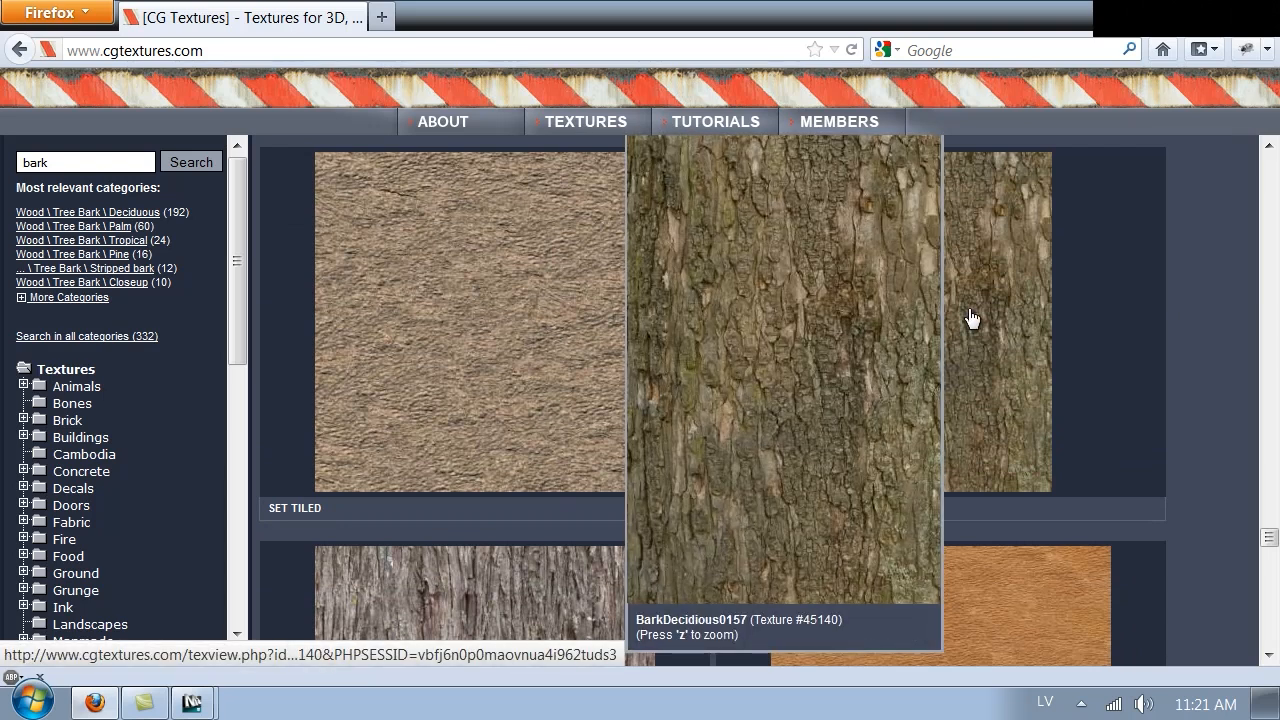
pyautogui.scroll(-10, 1097, 317)
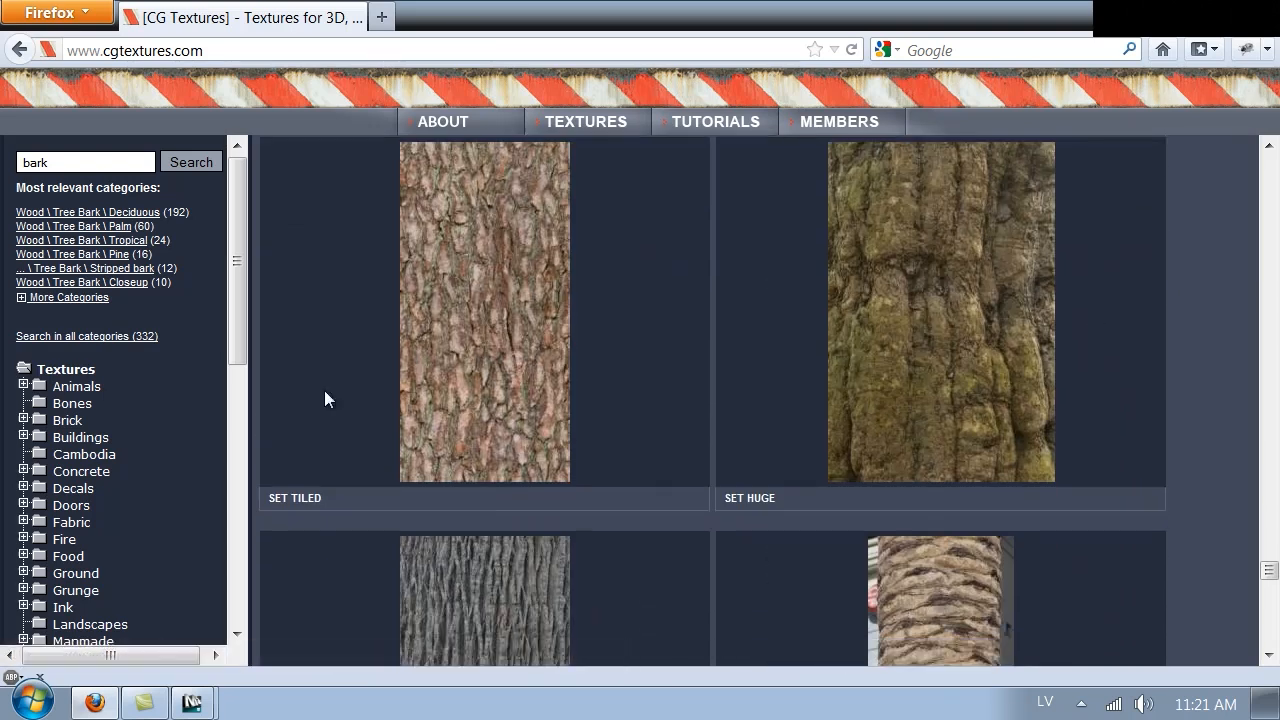
pyautogui.moveTo(452, 391)
pyautogui.scroll(-18, 614, 371)
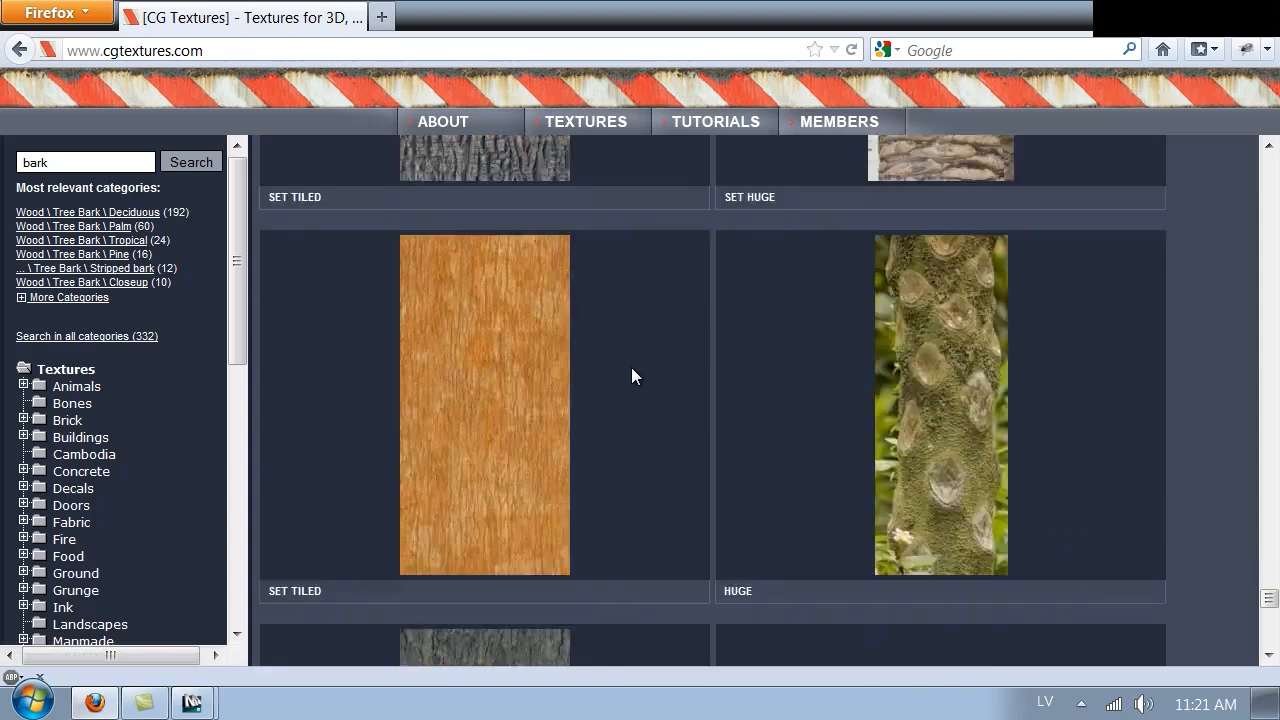
pyautogui.scroll(-1, 631, 369)
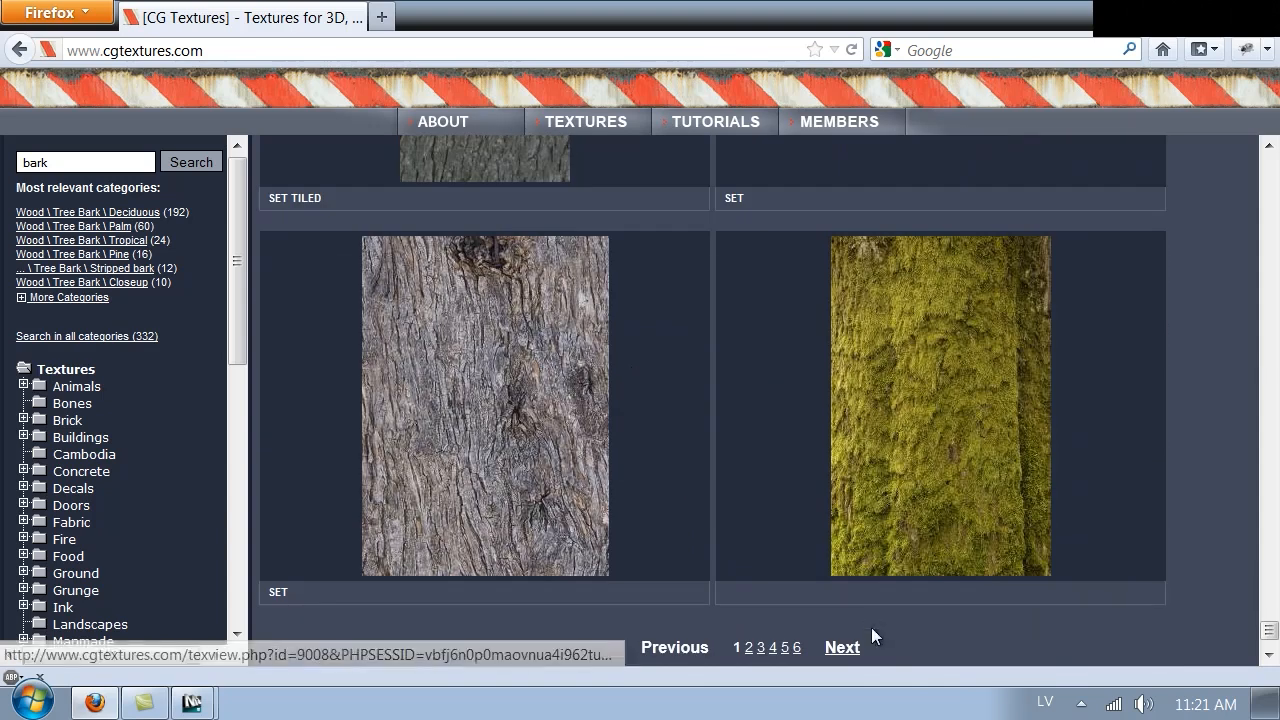
# - Go to the second page of bark results and open the BarkDecidious0091 texture
pyautogui.click(845, 647)
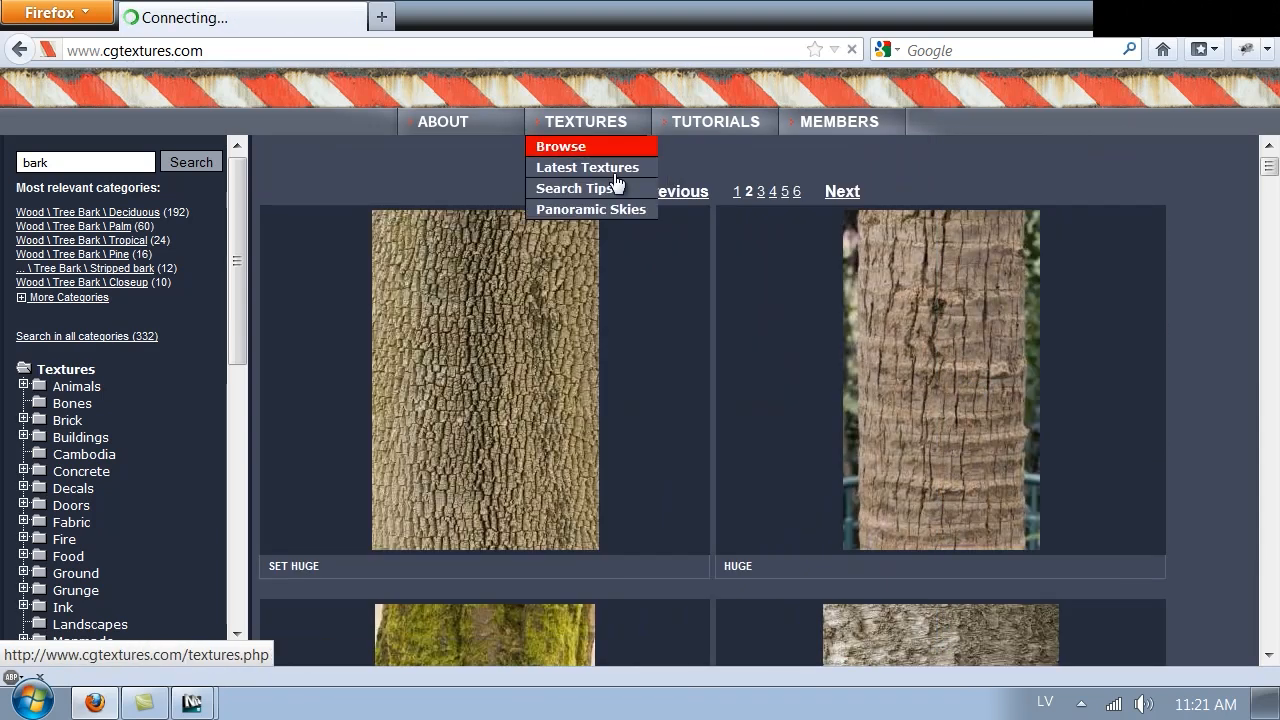
pyautogui.scroll(-5, 758, 265)
pyautogui.scroll(-10, 687, 273)
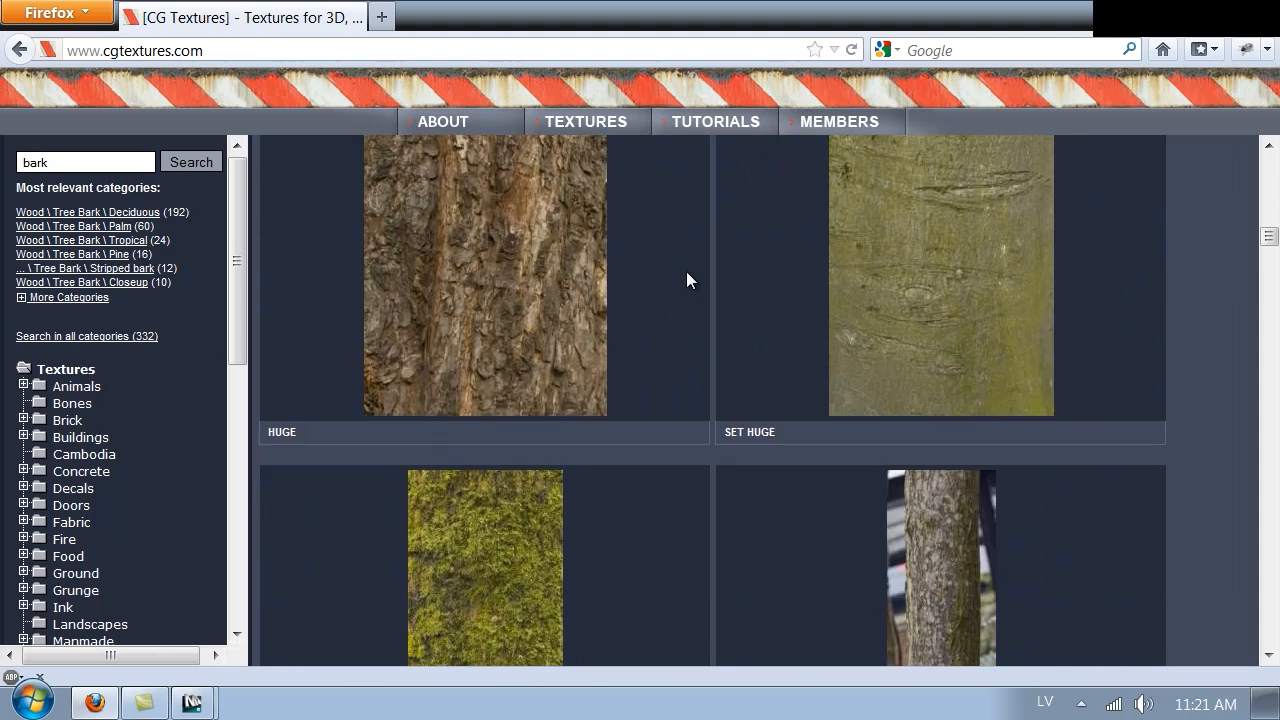
pyautogui.scroll(-5, 686, 281)
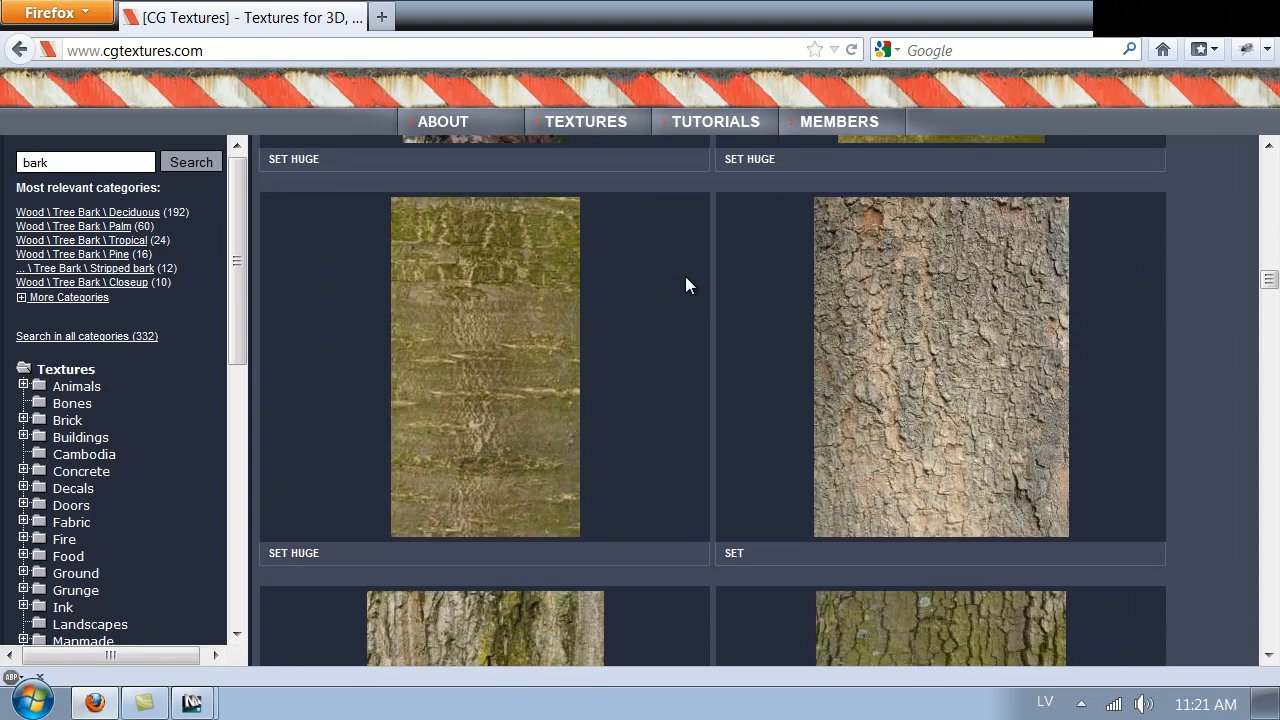
pyautogui.moveTo(917, 297)
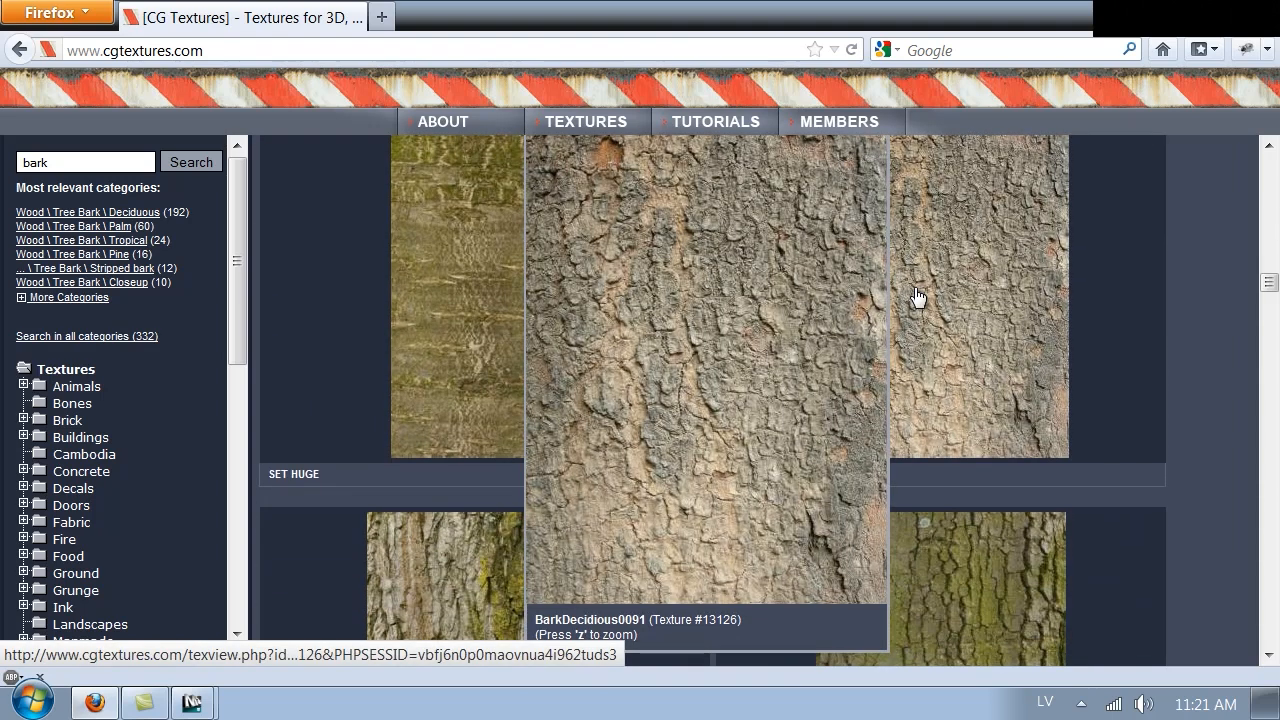
pyautogui.click(917, 297)
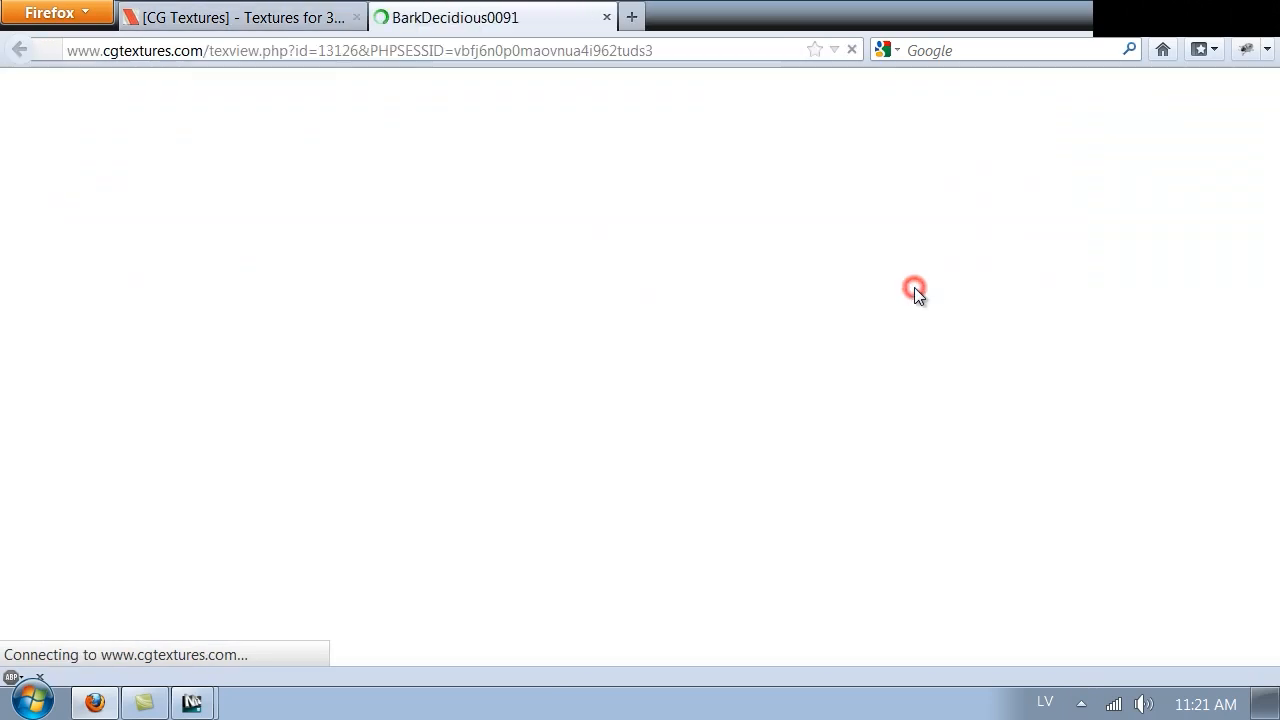
# - Open the Large 2736x3648 version of Image 1 in Adobe Photoshop CS5.1 and collapse the brush settings covering the canvas
pyautogui.scroll(-3, 683, 283)
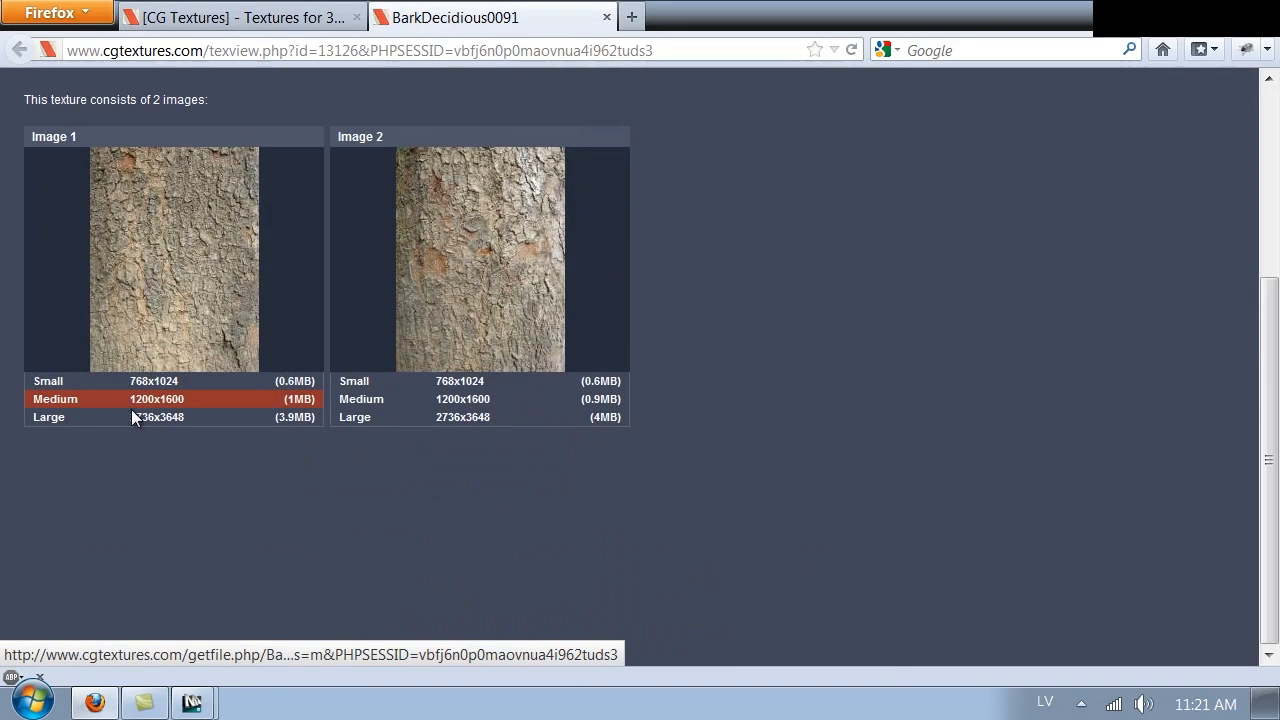
pyautogui.moveTo(213, 288)
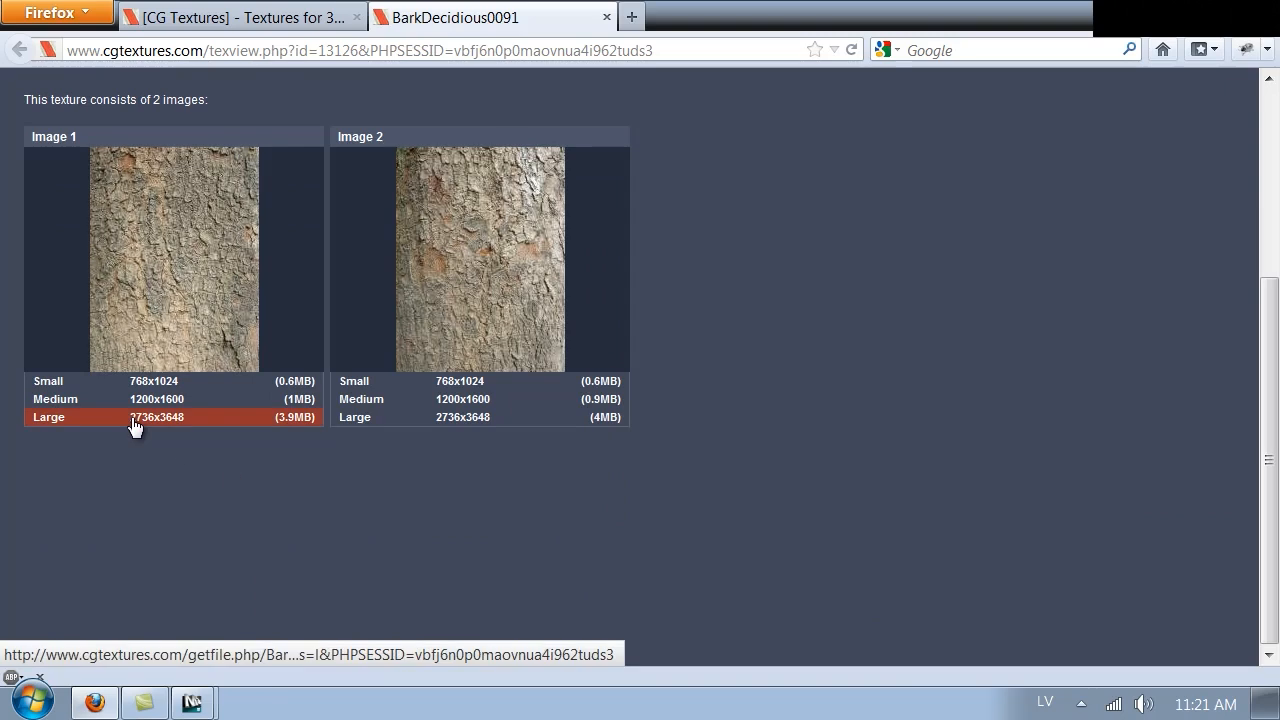
pyautogui.click(140, 418)
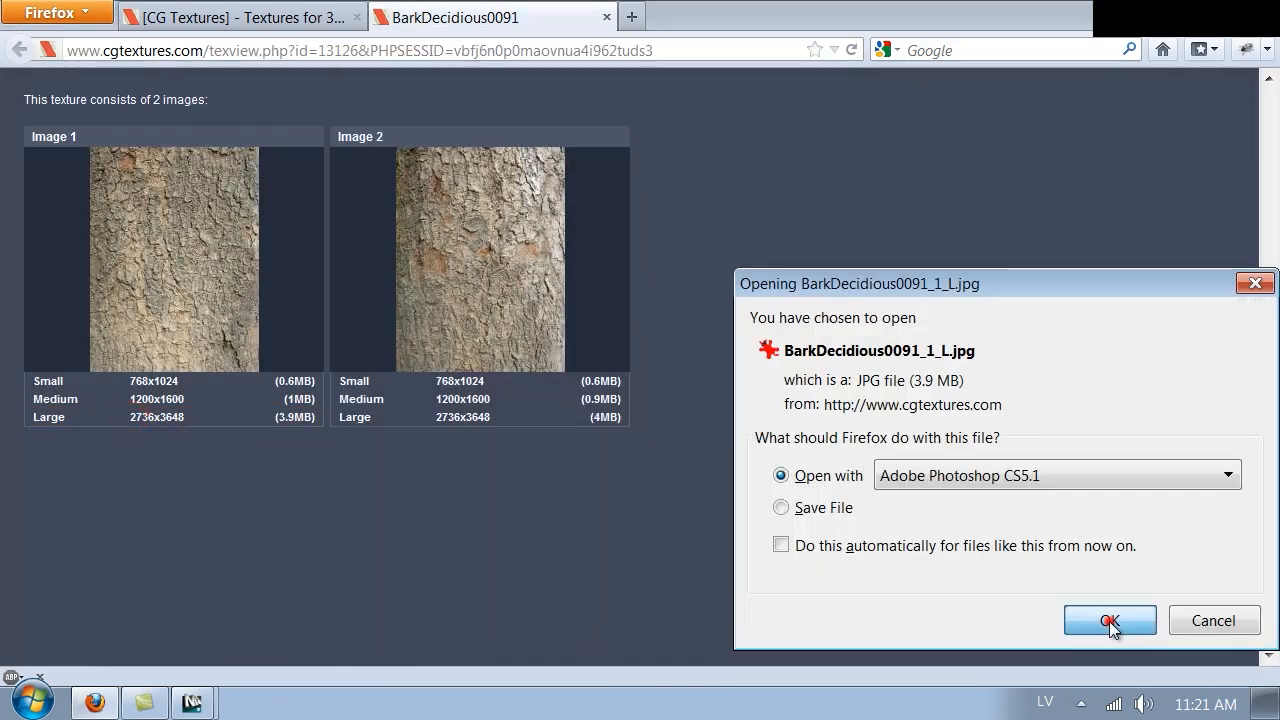
pyautogui.click(1110, 621)
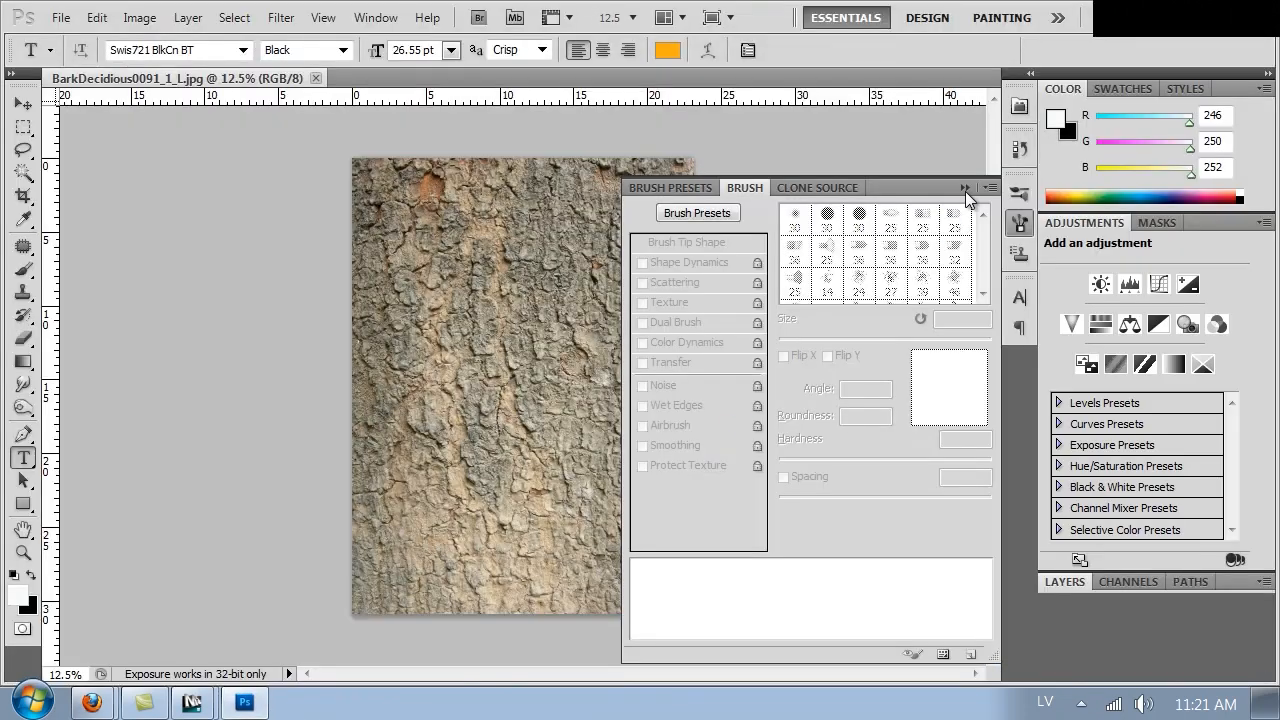
pyautogui.click(965, 188)
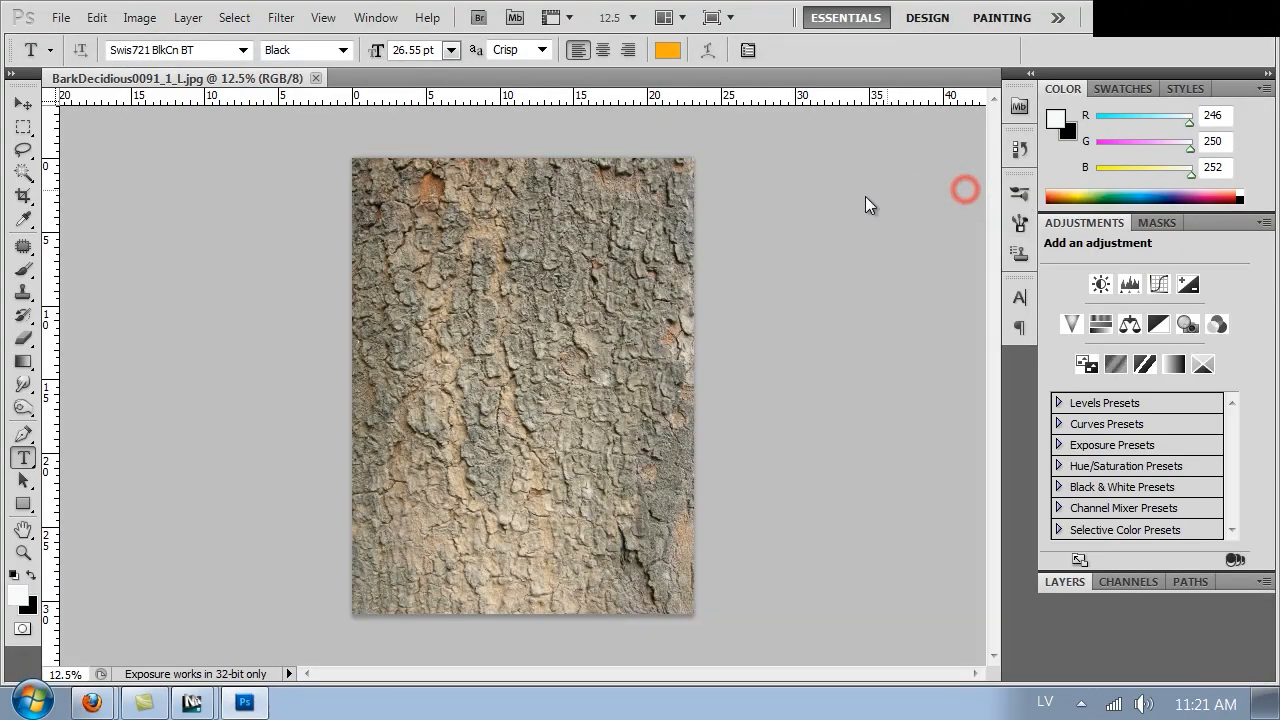
# - Apply an Offset filter to the bark image with Horizontal +4112, Vertical +1316 and Wrap Around, bringing the tile seams inside the picture
pyautogui.click(280, 17)
pyautogui.moveTo(453, 512)
pyautogui.click(590, 604)
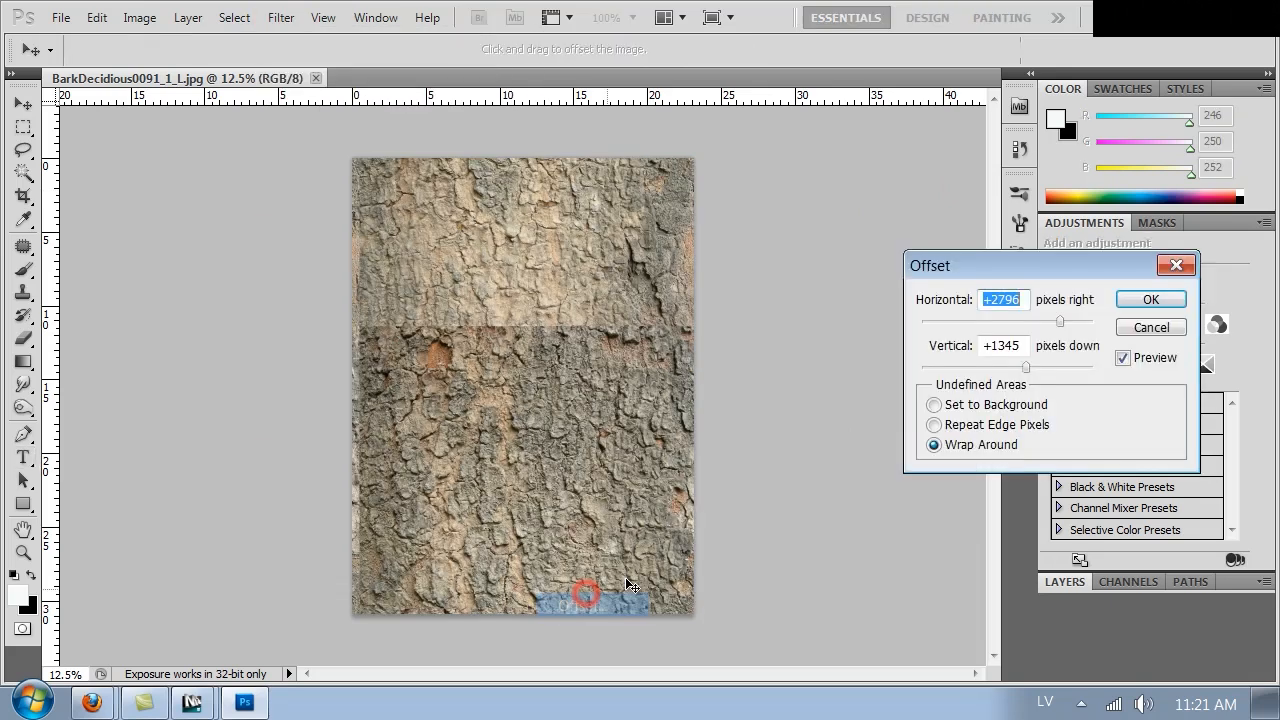
pyautogui.moveTo(1015, 366)
pyautogui.mouseDown()
pyautogui.moveTo(1004, 364)
pyautogui.moveTo(1026, 367)
pyautogui.mouseUp()
pyautogui.moveTo(1061, 321); pyautogui.dragTo(1076, 322)
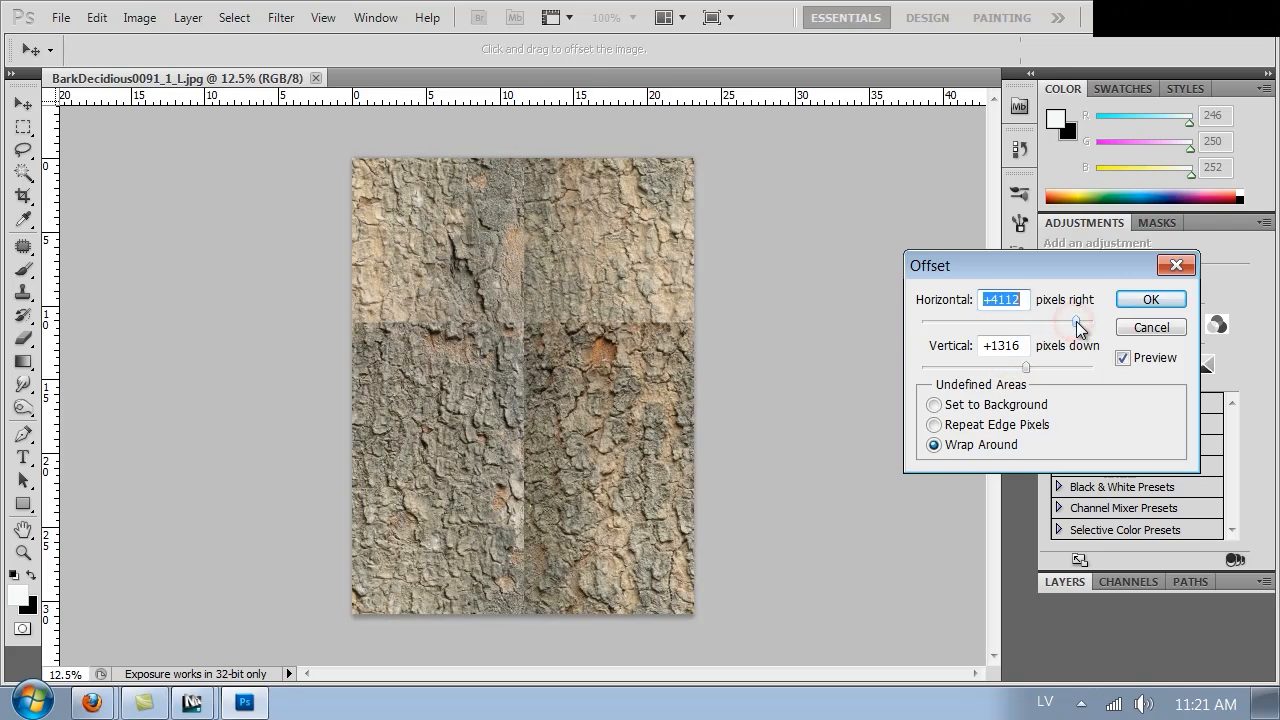
pyautogui.click(1151, 301)
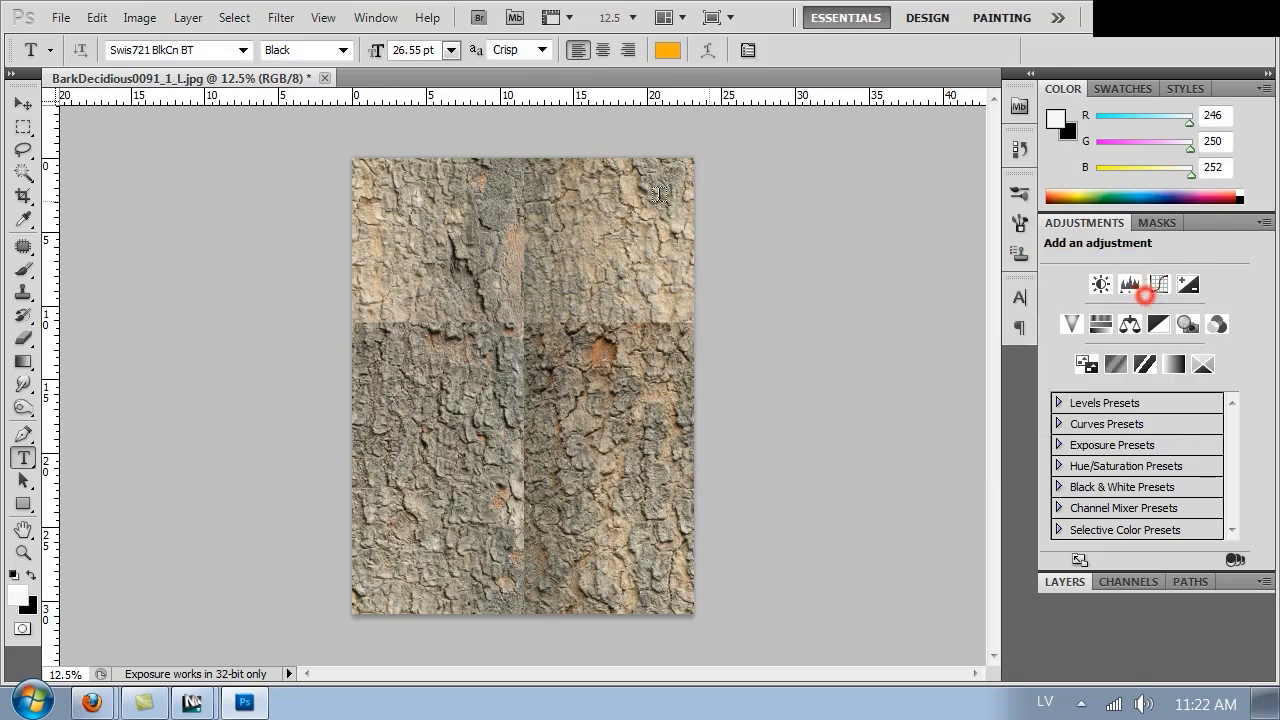
# - Set up the Clone Stamp with a soft brush enlarged to 442 px
pyautogui.click(22, 293)
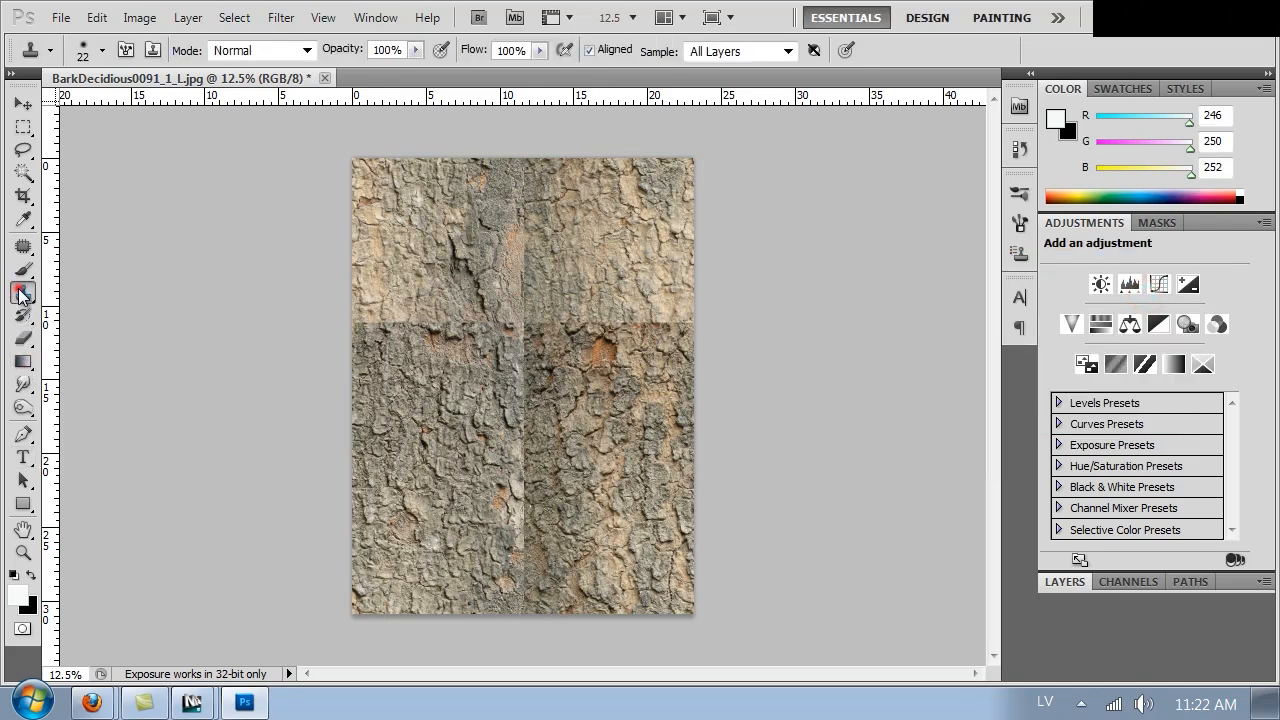
pyautogui.rightClick(664, 438)
pyautogui.moveTo(703, 511); pyautogui.dragTo(706, 513)
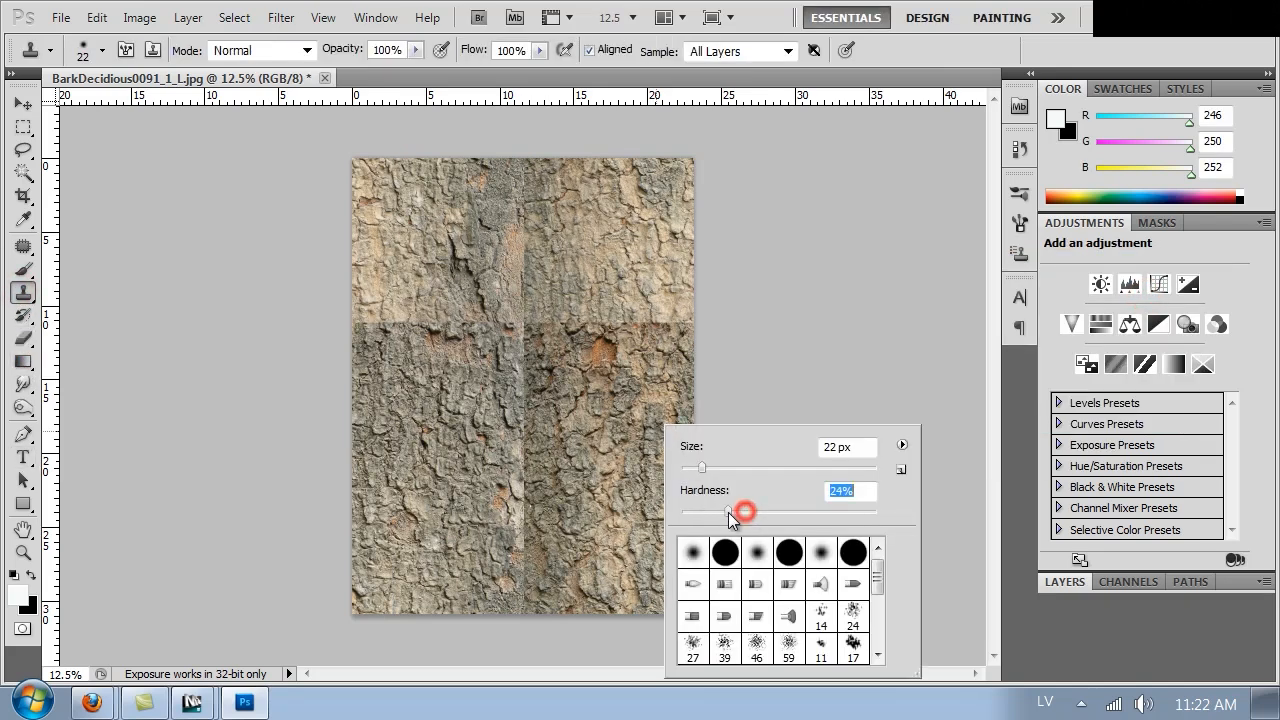
pyautogui.moveTo(826, 476); pyautogui.dragTo(852, 470)
# - Clone bark from beside the vertical seam over its lower half, from the seam crossing down to the image's lower edge
pyautogui.keyDown('alt'); pyautogui.click(608, 416); pyautogui.keyUp('alt')
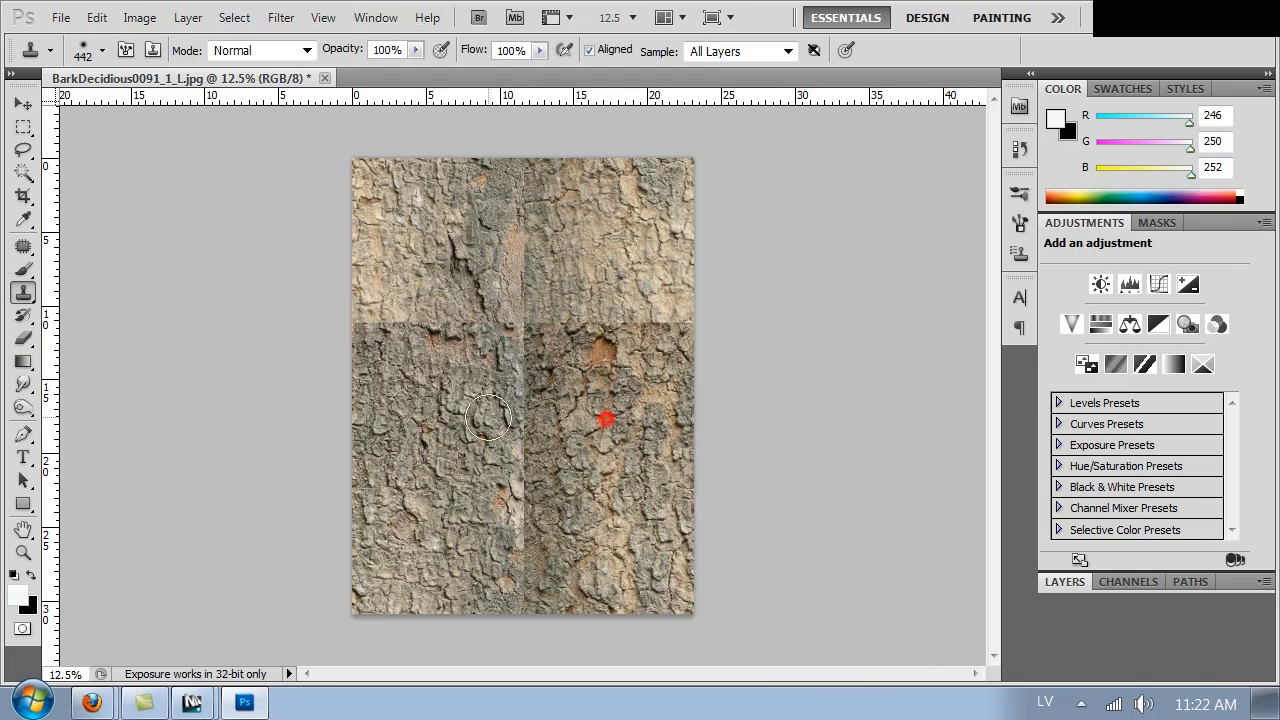
pyautogui.moveTo(533, 410)
pyautogui.mouseDown()
pyautogui.moveTo(520, 335)
pyautogui.moveTo(523, 598)
pyautogui.mouseUp()
pyautogui.keyDown('alt'); pyautogui.click(603, 469); pyautogui.keyUp('alt')
pyautogui.moveTo(518, 337); pyautogui.dragTo(530, 346)
# - Clone lighter bark from above the horizontal seam over it on both sides of the image, resampling the source for each area
pyautogui.keyDown('alt'); pyautogui.click(452, 246); pyautogui.keyUp('alt')
pyautogui.moveTo(444, 343); pyautogui.dragTo(372, 318)
pyautogui.keyDown('alt'); pyautogui.click(460, 265); pyautogui.keyUp('alt')
pyautogui.moveTo(482, 330); pyautogui.dragTo(467, 328)
pyautogui.keyDown('alt'); pyautogui.click(592, 290); pyautogui.keyUp('alt')
pyautogui.moveTo(575, 310)
pyautogui.mouseDown()
pyautogui.moveTo(610, 326)
pyautogui.moveTo(665, 309)
pyautogui.moveTo(606, 362)
pyautogui.moveTo(587, 341)
pyautogui.mouseUp()
pyautogui.keyDown('alt'); pyautogui.click(627, 235); pyautogui.keyUp('alt')
pyautogui.keyDown('alt'); pyautogui.click(607, 258); pyautogui.keyUp('alt')
pyautogui.moveTo(671, 330); pyautogui.dragTo(680, 343)
# - Cover the upper part of the vertical seam up to the image edge with bark cloned from the light area beside it
pyautogui.keyDown('alt'); pyautogui.click(611, 257); pyautogui.keyUp('alt')
pyautogui.moveTo(535, 275); pyautogui.dragTo(523, 198)
pyautogui.click(526, 171)
pyautogui.keyDown('alt'); pyautogui.click(623, 251); pyautogui.keyUp('alt')
pyautogui.click(523, 160)
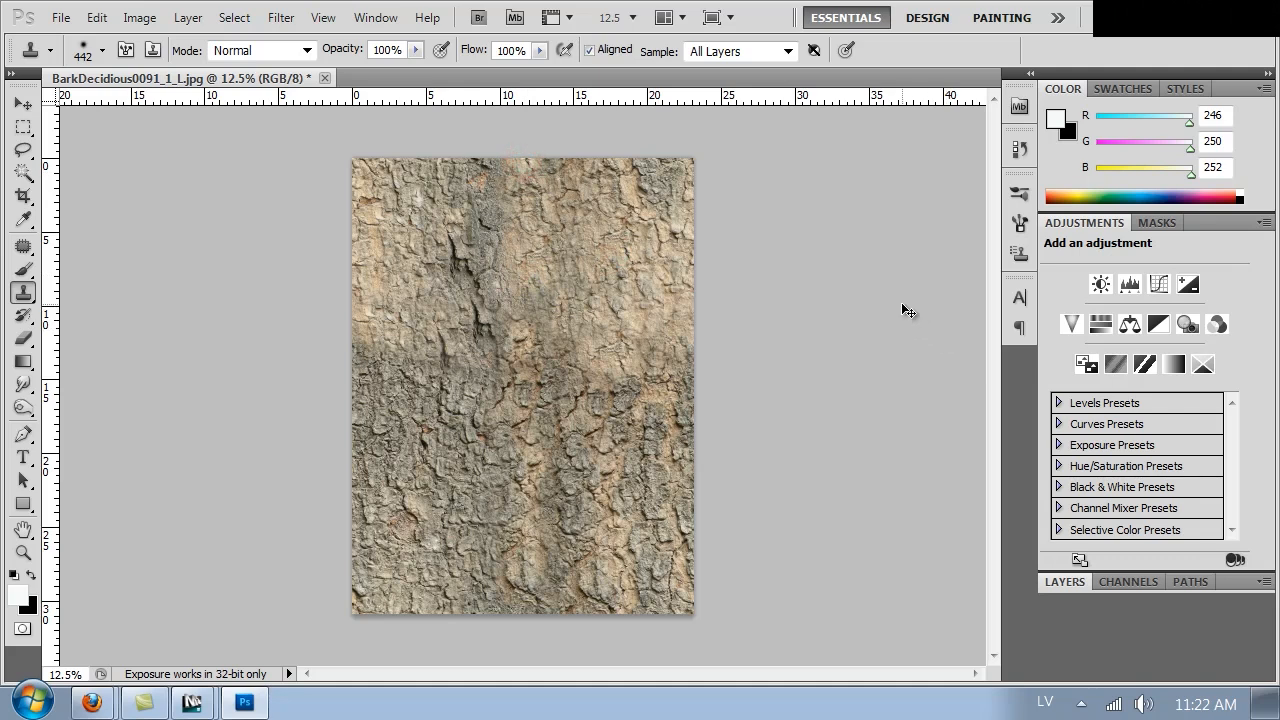
# - Reapply the Offset filter twice and clone bark over the remaining vertical seam in the lower part of the image
pyautogui.hotkey('ctrl', 'f')
pyautogui.hotkey('ctrl', 'f')
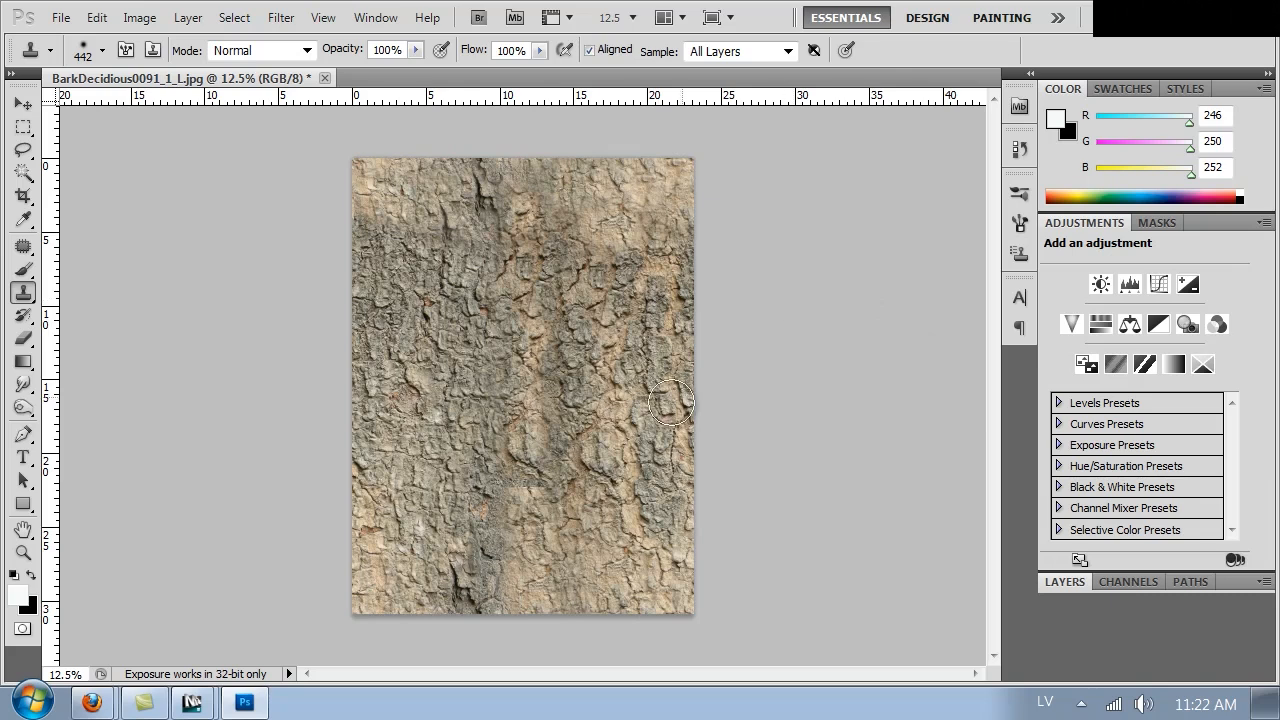
pyautogui.keyDown('alt'); pyautogui.click(614, 397); pyautogui.keyUp('alt')
pyautogui.moveTo(523, 492); pyautogui.dragTo(525, 600)
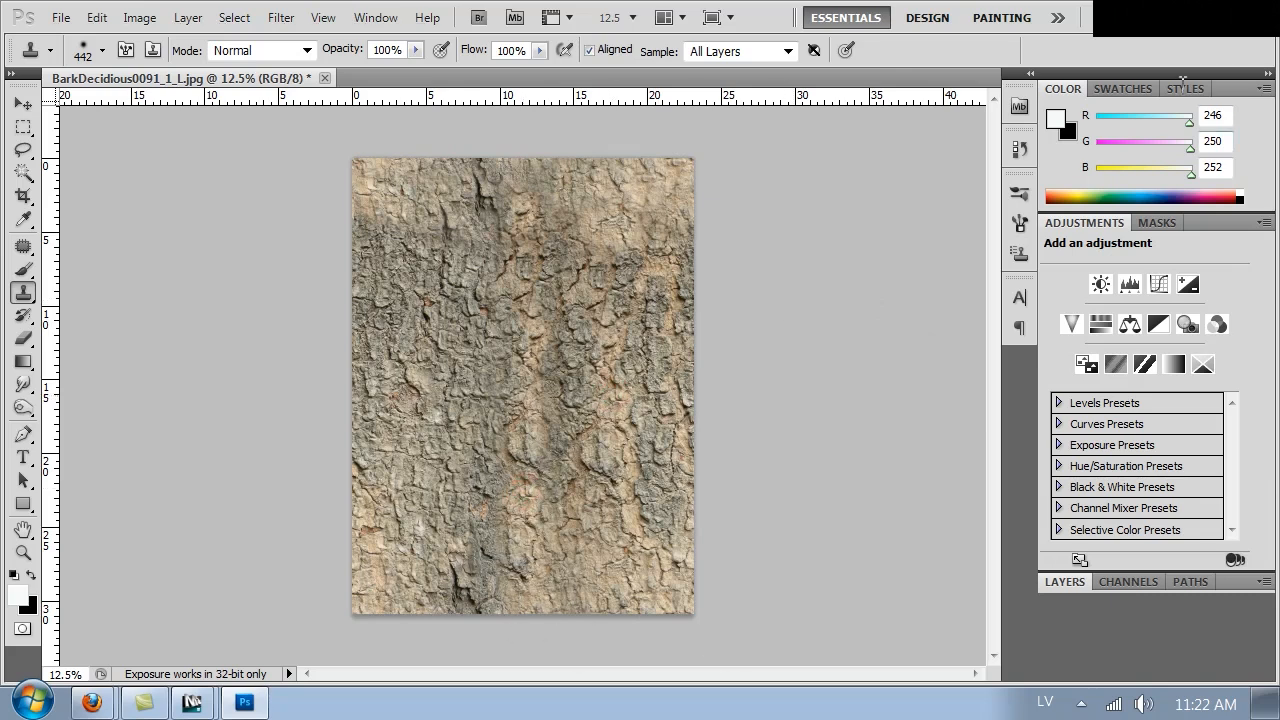
# - Darken the bark image with a Curves adjustment by pulling the middle of the curve down
pyautogui.click(140, 17)
pyautogui.moveTo(190, 77)
pyautogui.click(475, 124)
pyautogui.moveTo(638, 232); pyautogui.dragTo(642, 279)
pyautogui.click(833, 84)
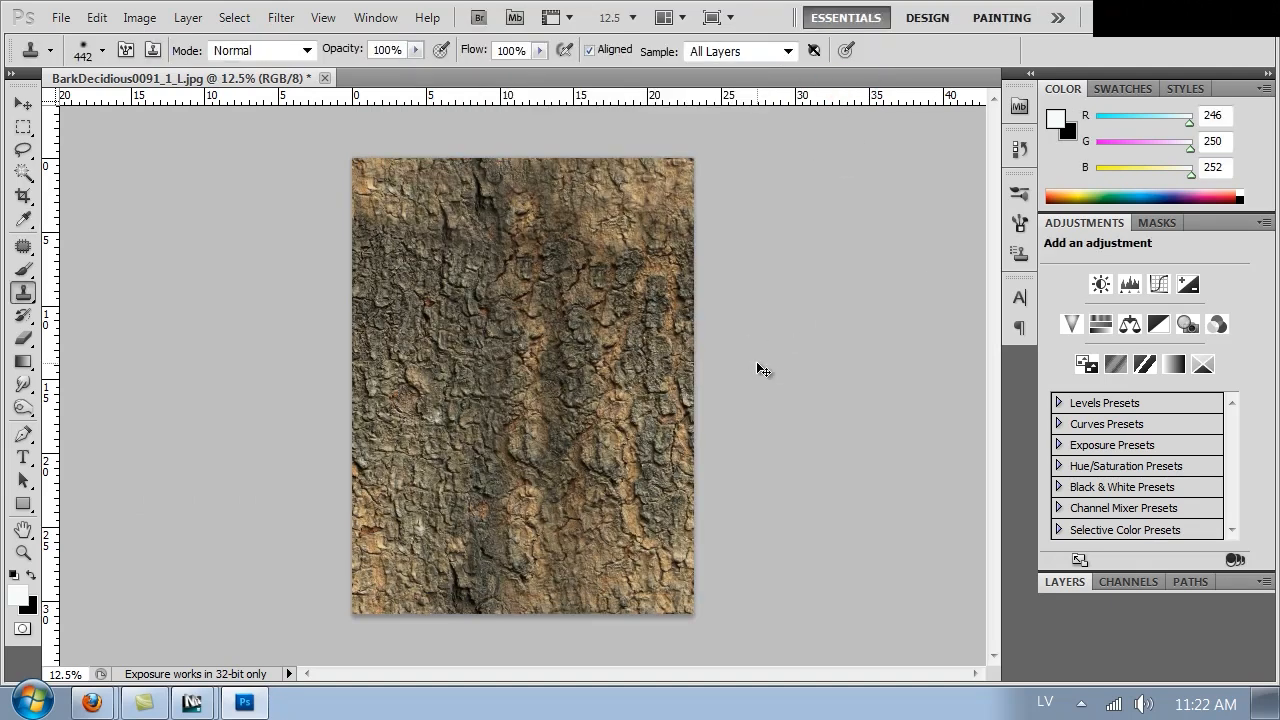
# - Lower the bark's lightness to about -37 and slightly raise its saturation with a Hue/Saturation adjustment
pyautogui.hotkey('ctrl', 'u')
pyautogui.click(570, 362)
pyautogui.moveTo(570, 364); pyautogui.dragTo(559, 366)
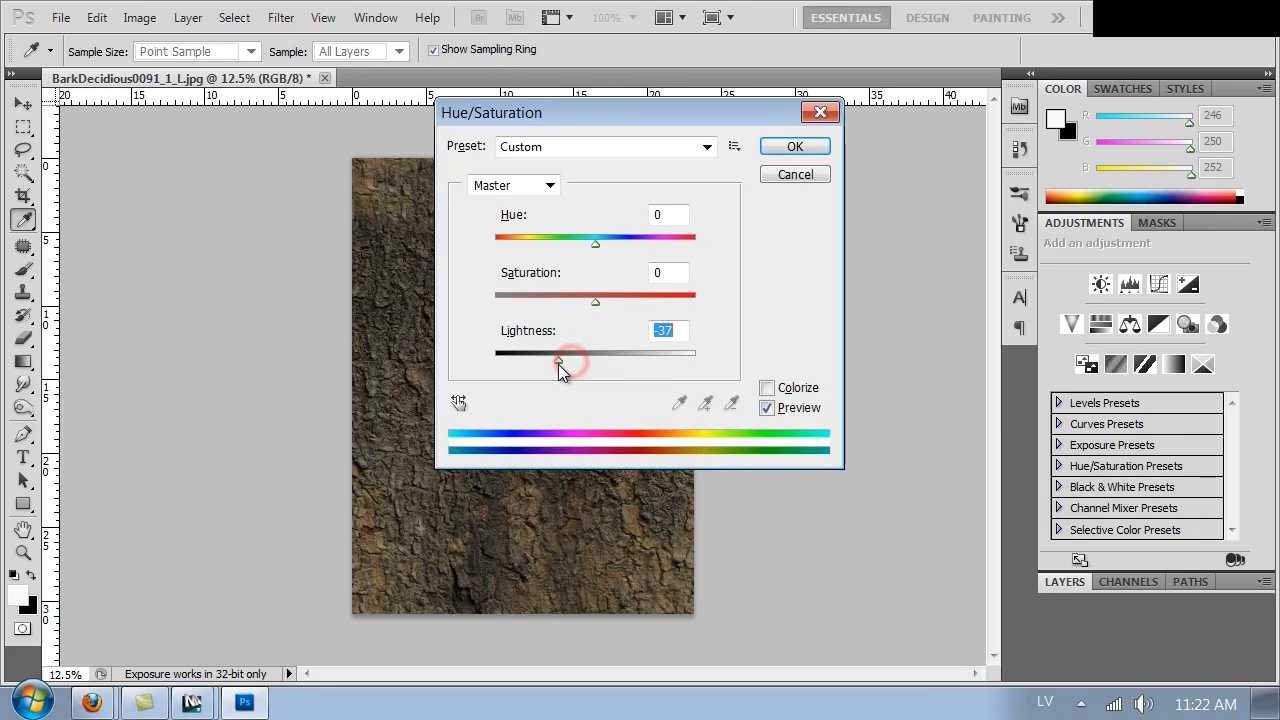
pyautogui.moveTo(614, 117); pyautogui.dragTo(961, 155)
pyautogui.moveTo(948, 343); pyautogui.dragTo(958, 341)
pyautogui.click(1142, 186)
# - Add a new layer and fill it with the Paint Bucket in brown (RGB 113, 87, 54) sampled from the bark
pyautogui.click(1076, 583)
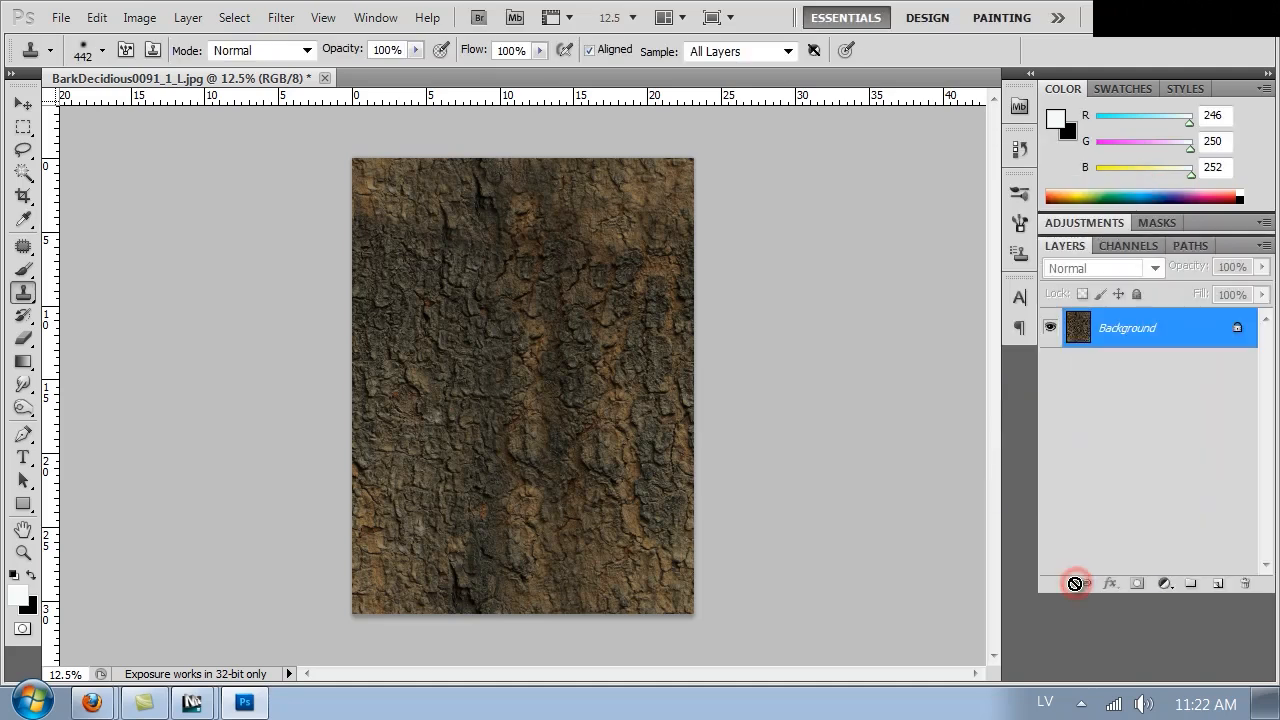
pyautogui.click(1217, 580)
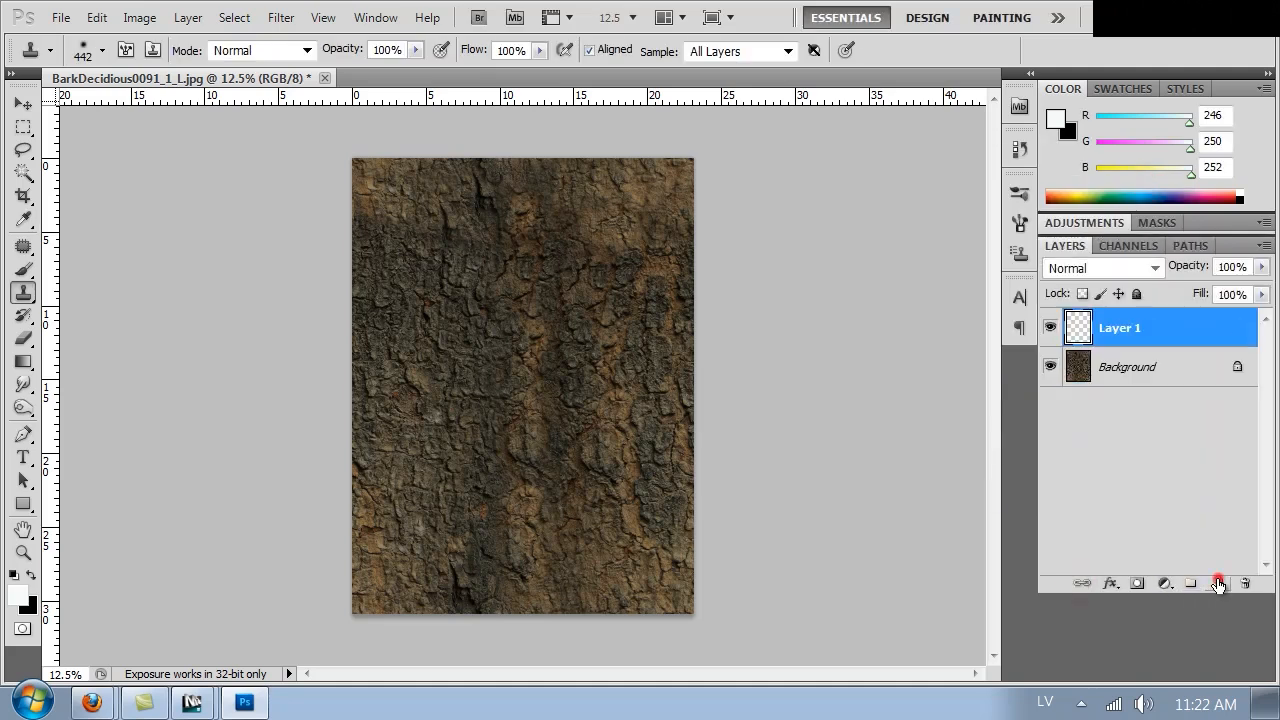
pyautogui.click(23, 360)
pyautogui.rightClick(23, 360)
pyautogui.click(85, 380)
pyautogui.keyDown('alt'); pyautogui.click(634, 482); pyautogui.keyUp('alt')
pyautogui.keyDown('alt'); pyautogui.moveTo(634, 482); pyautogui.dragTo(629, 486); pyautogui.keyUp('alt')
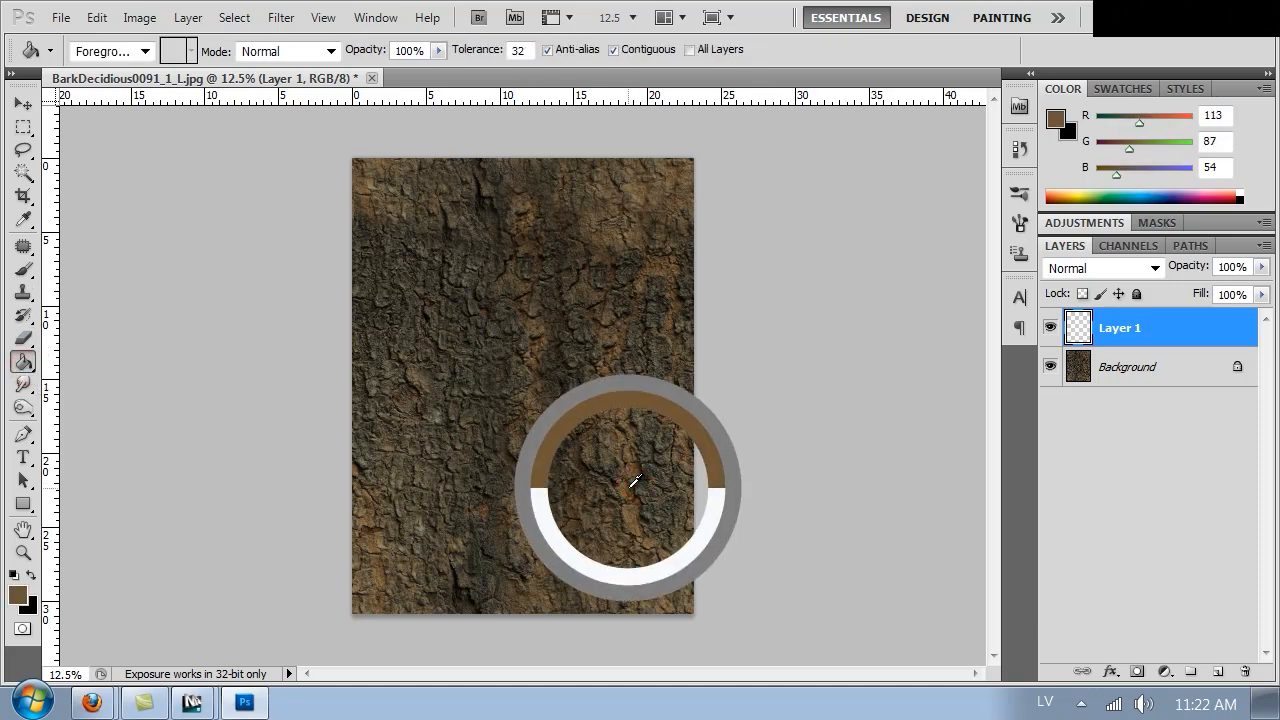
pyautogui.click(625, 505)
# - Try several blending modes on the brown layer and settle on Overlay
pyautogui.click(1113, 272)
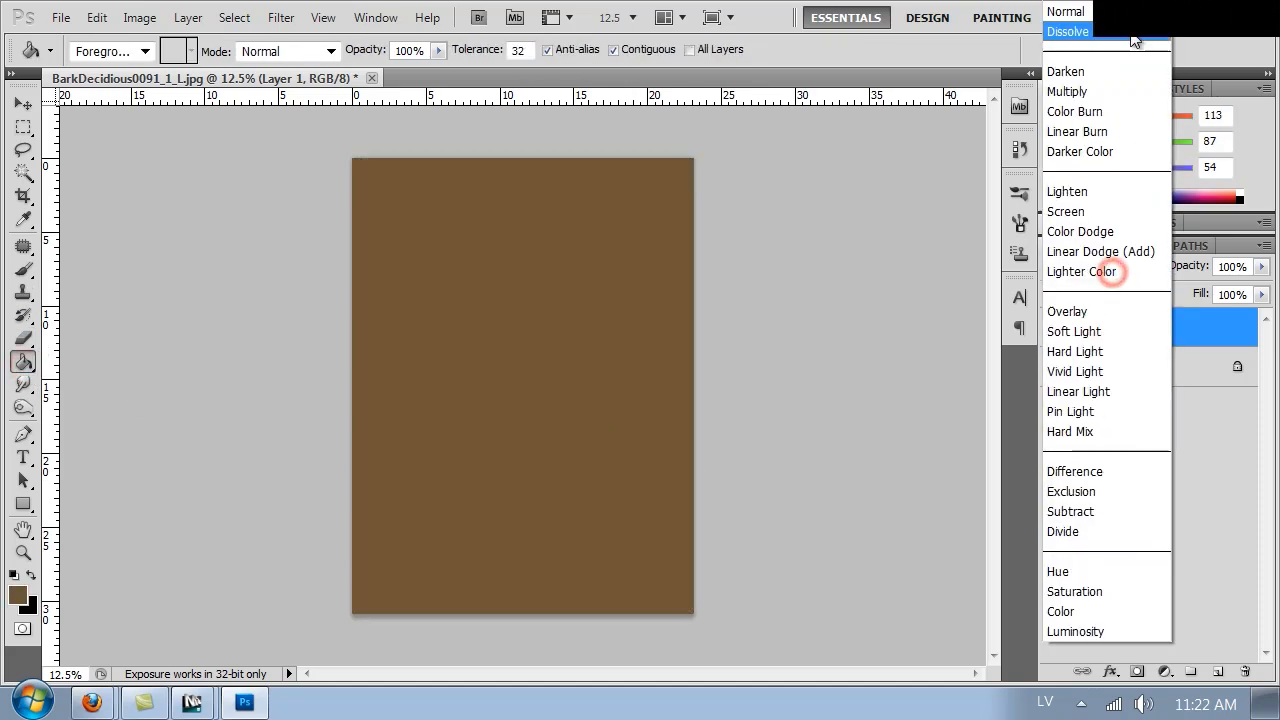
pyautogui.click(1123, 63)
pyautogui.click(1114, 275)
pyautogui.click(1083, 70)
pyautogui.press('Down')
pyautogui.press('Down')
pyautogui.press('Down')
pyautogui.press('Down')
pyautogui.press('Down')
pyautogui.press('Down')
pyautogui.press('Down')
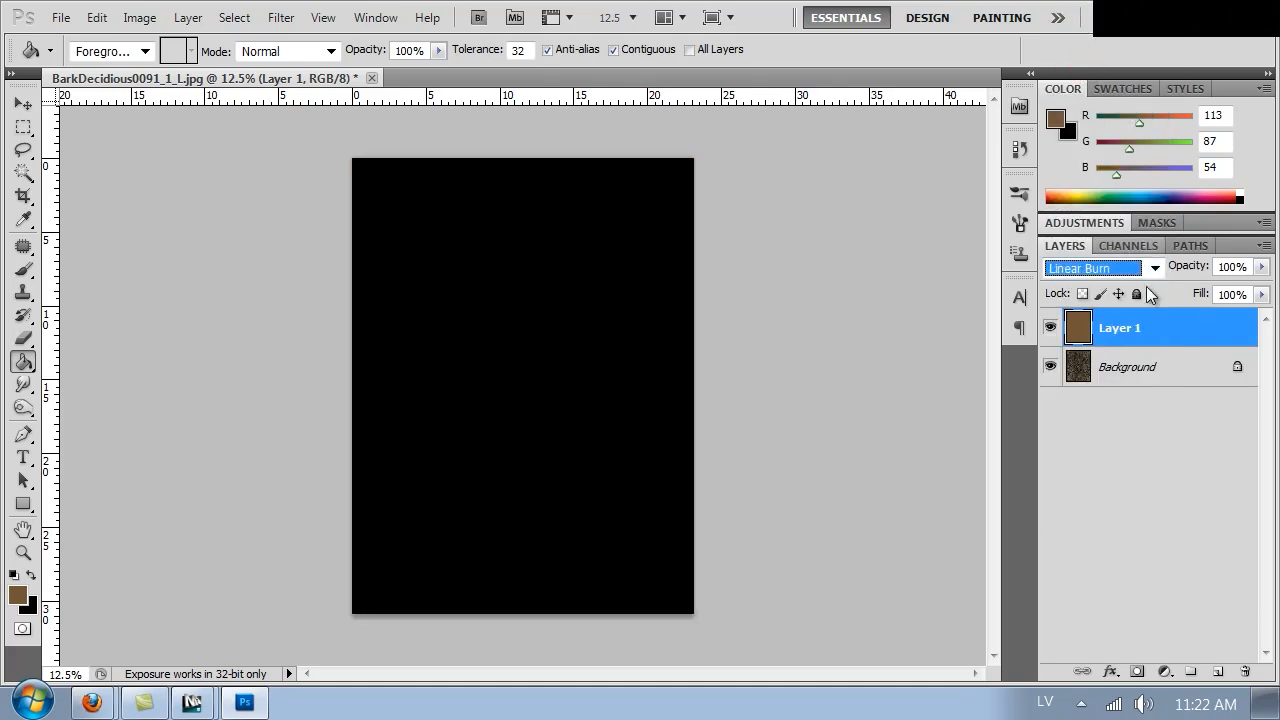
pyautogui.press('Down')
pyautogui.press('Down')
pyautogui.press('Down')
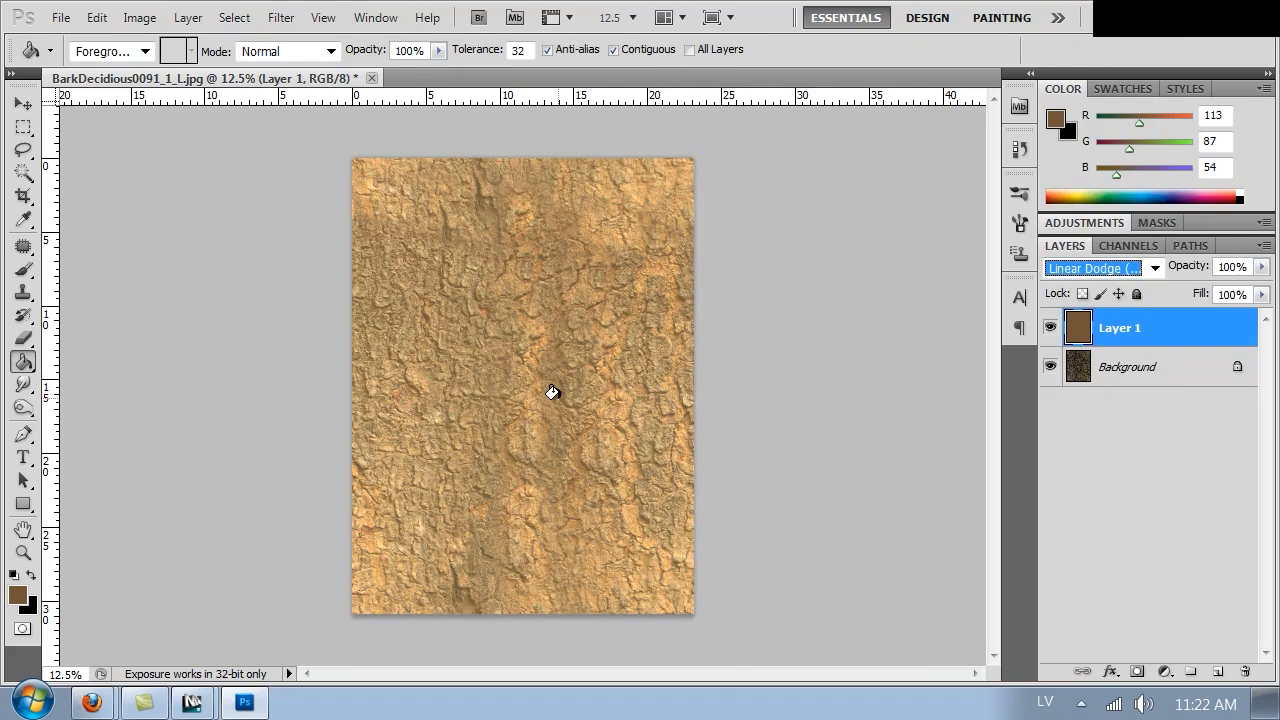
pyautogui.press('Down')
pyautogui.press('Up')
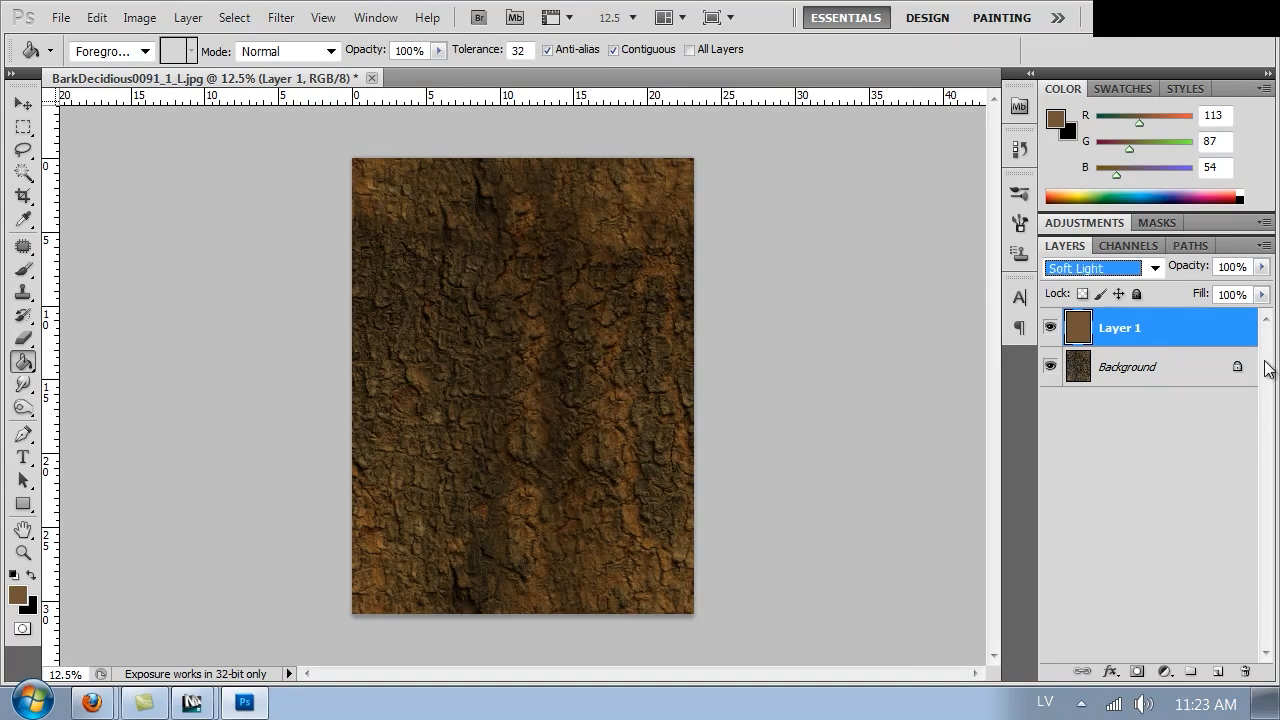
# - Reduce the brown layer's opacity to 30% and merge it down into the background
pyautogui.moveTo(1268, 272); pyautogui.dragTo(1230, 290)
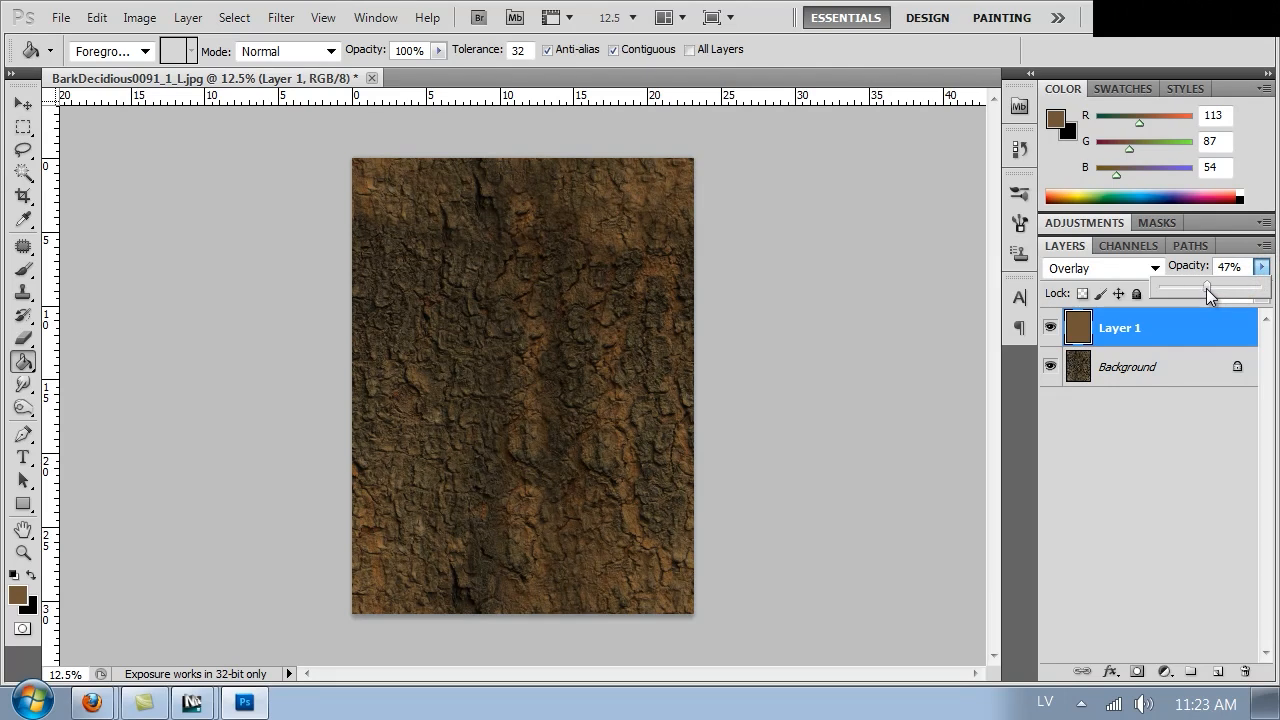
pyautogui.click(1112, 378)
pyautogui.click(1130, 330)
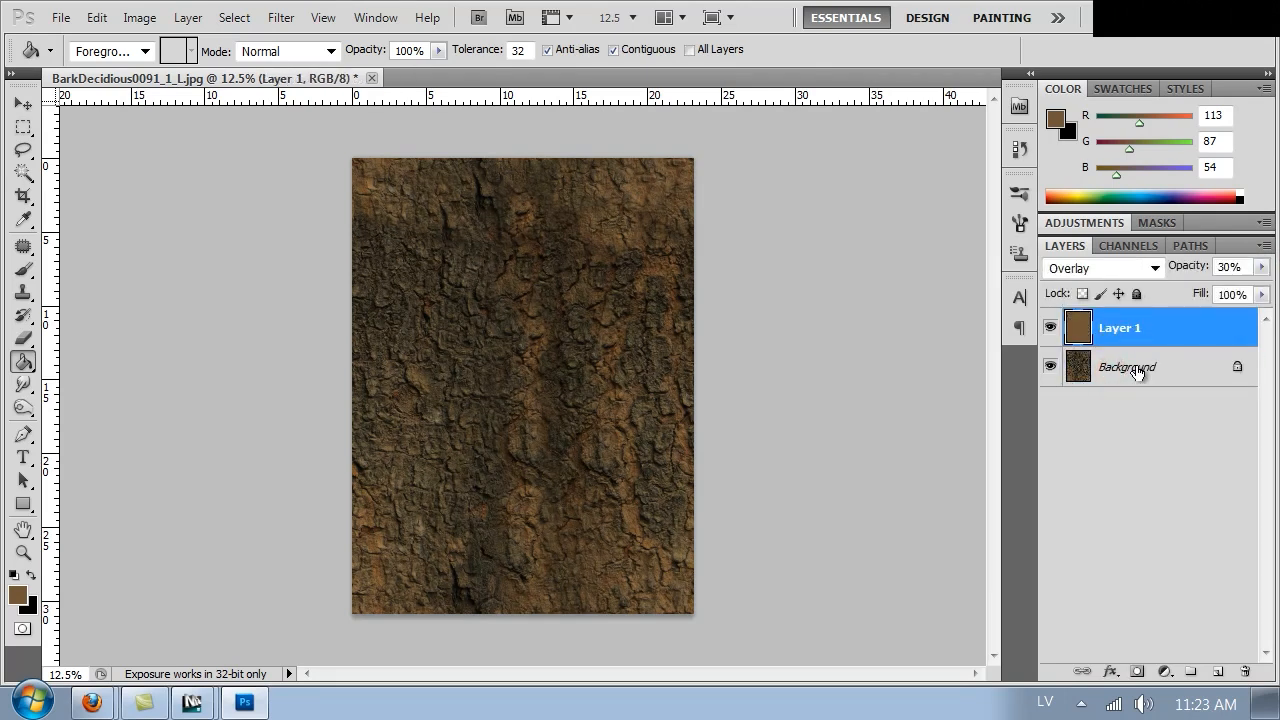
pyautogui.hotkey('ctrl', 'e')
# - Save the image as the JPEG spruce_bark.jpg in the Textures folder of VOL2
pyautogui.hotkey('ctrl', 'shift', 's')
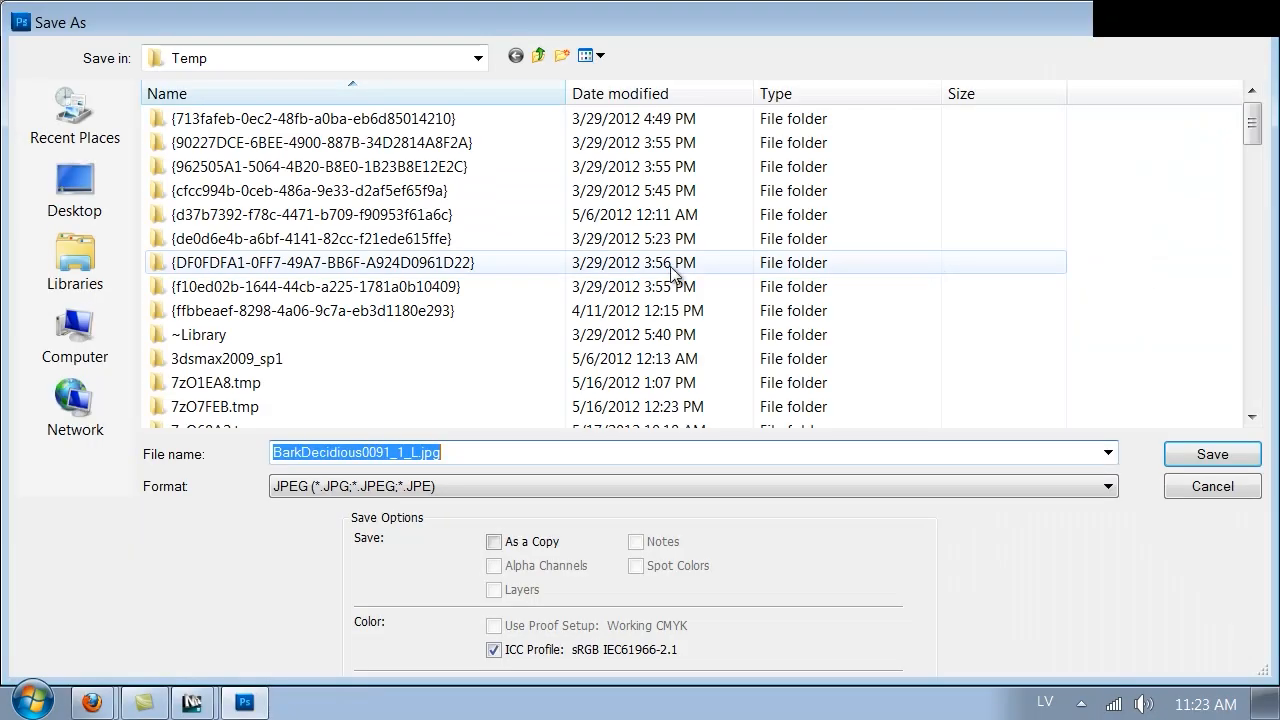
pyautogui.click(75, 190)
pyautogui.doubleClick(229, 108)
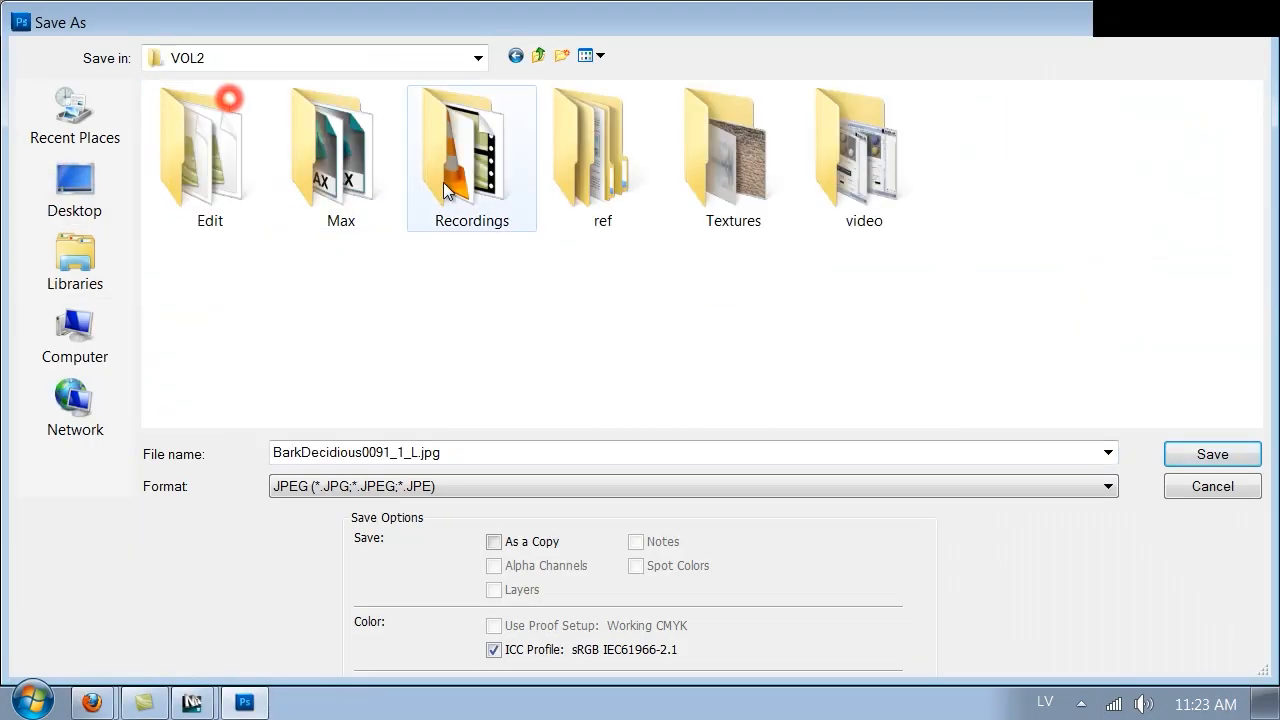
pyautogui.doubleClick(711, 145)
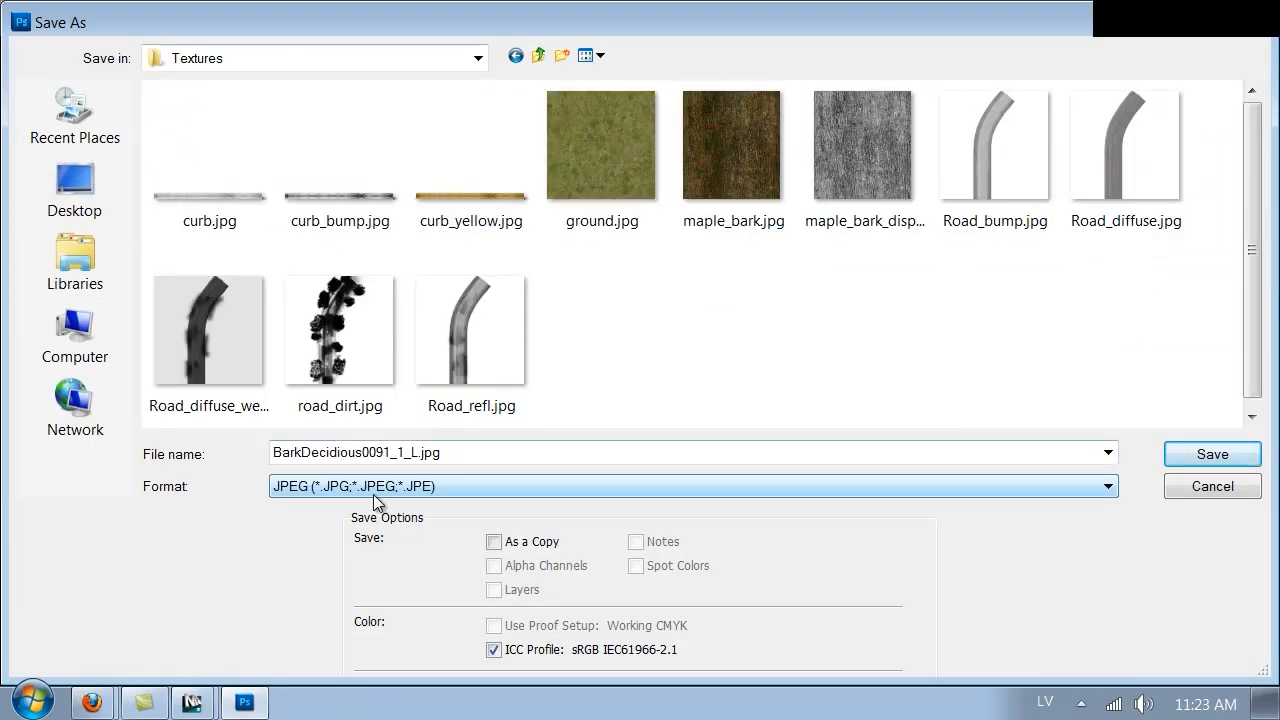
pyautogui.doubleClick(405, 451)
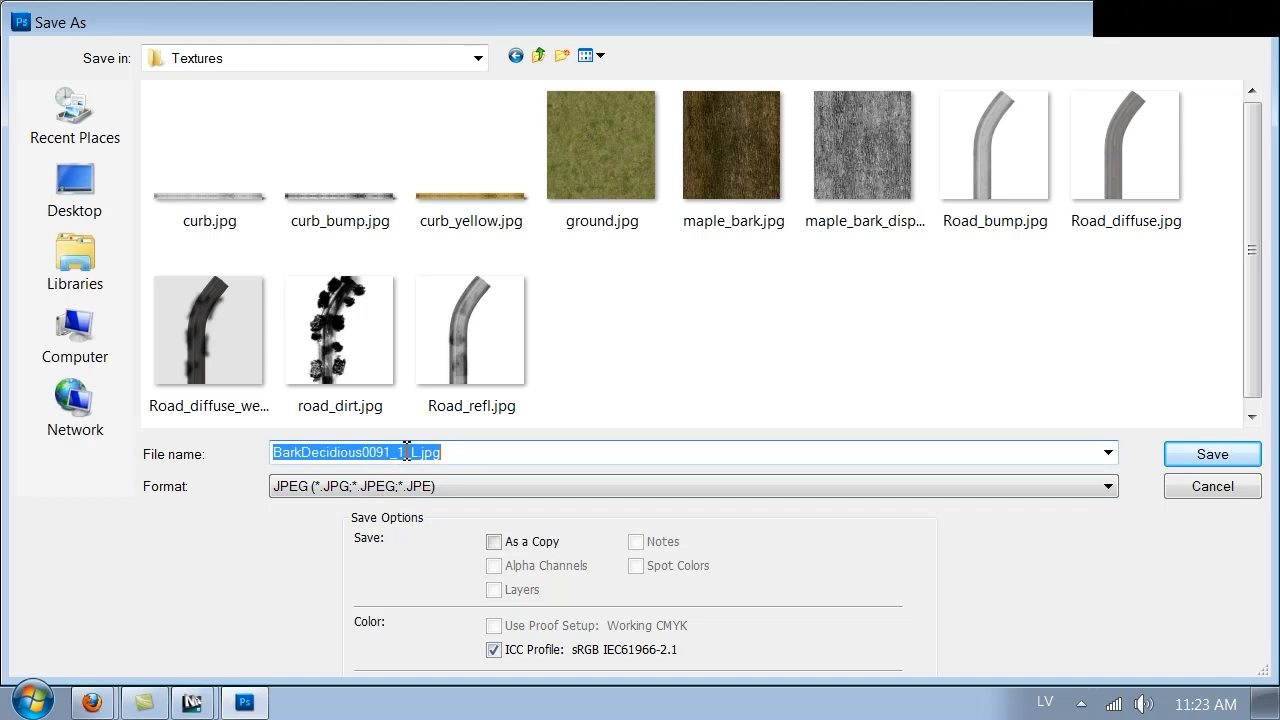
pyautogui.write('spruce_')
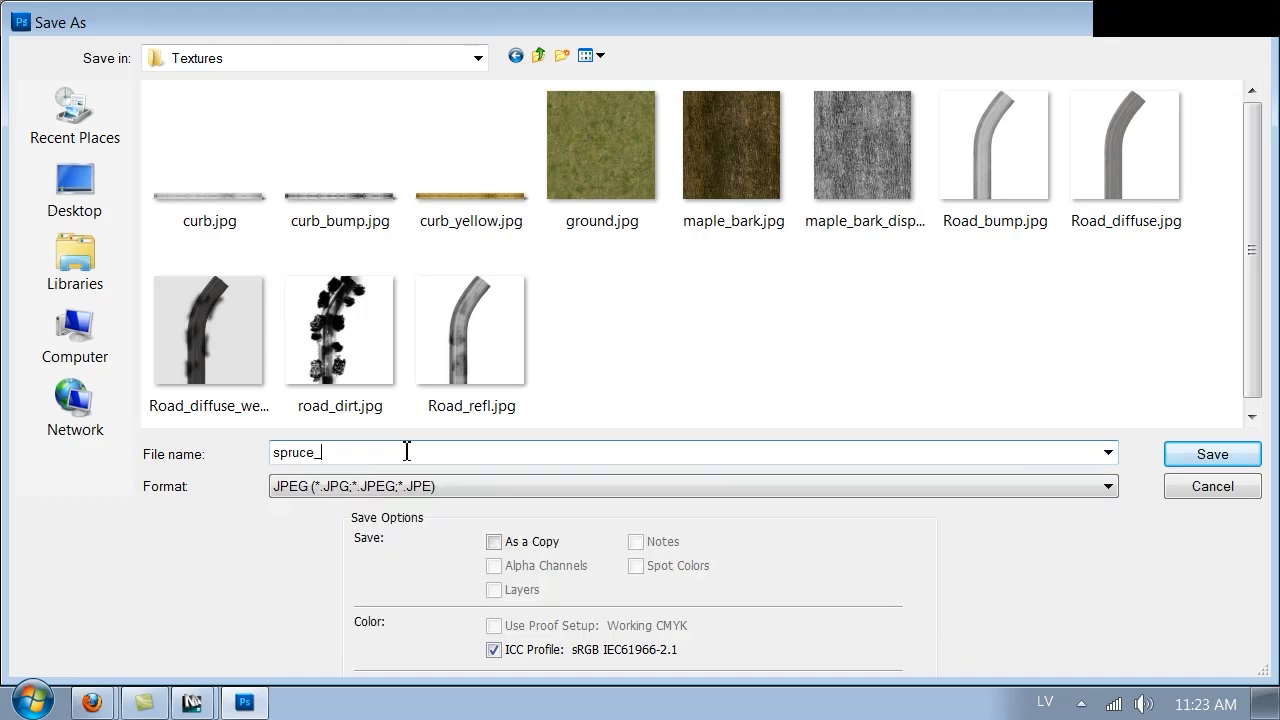
pyautogui.press('Return')
pyautogui.press('Return')
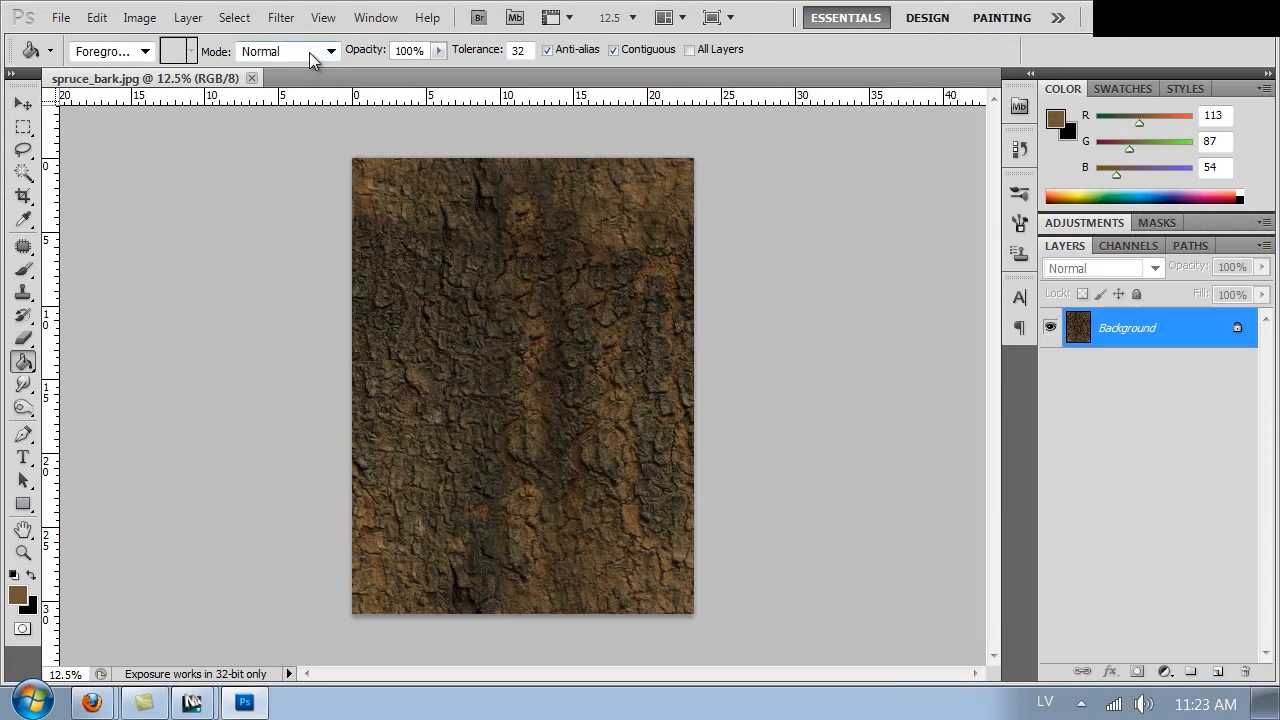
# - Desaturate the bark image with a Hue/Saturation adjustment
pyautogui.hotkey('ctrl', 'u')
pyautogui.moveTo(942, 341); pyautogui.dragTo(843, 343)
pyautogui.click(1141, 188)
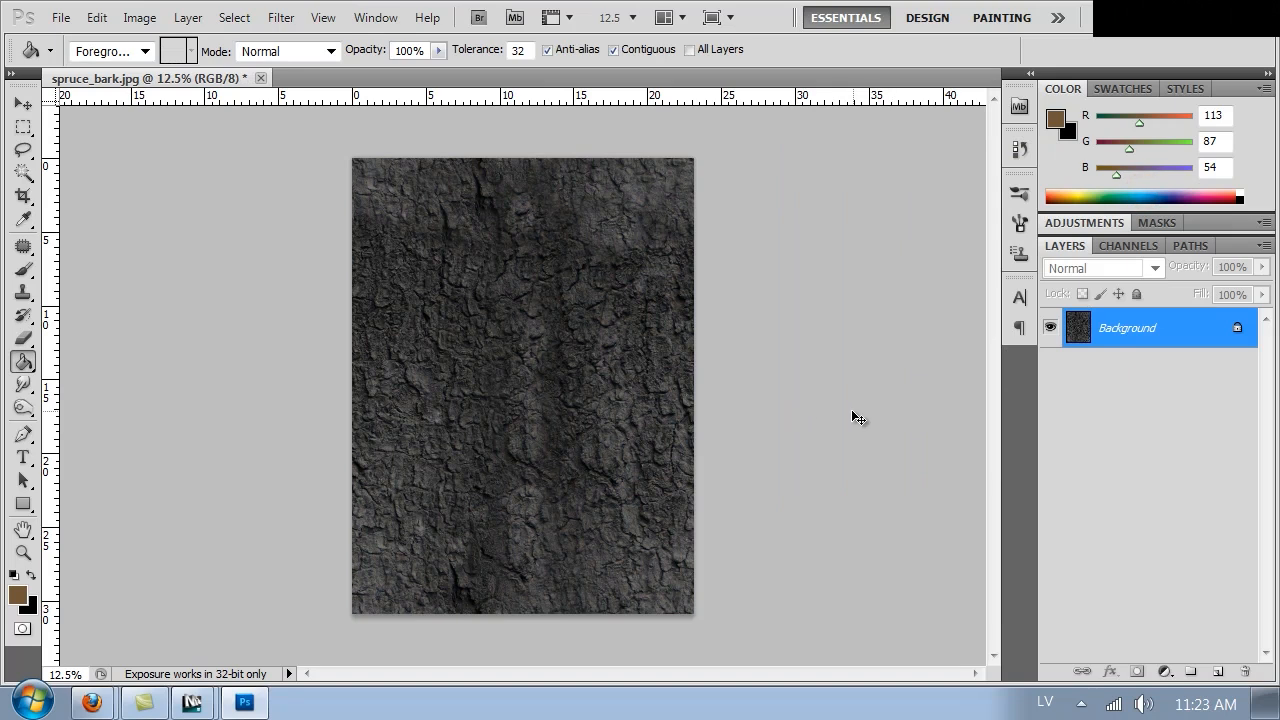
# - Brighten the grey bark with Curves, using points at about input 84, output 139 and input 156, output 230
pyautogui.click(139, 18)
pyautogui.moveTo(162, 80)
pyautogui.click(520, 127)
pyautogui.moveTo(598, 252)
pyautogui.mouseDown()
pyautogui.moveTo(583, 236)
pyautogui.moveTo(594, 248)
pyautogui.mouseUp()
pyautogui.moveTo(579, 50); pyautogui.dragTo(1070, 289)
pyautogui.moveTo(1077, 470); pyautogui.dragTo(1062, 482)
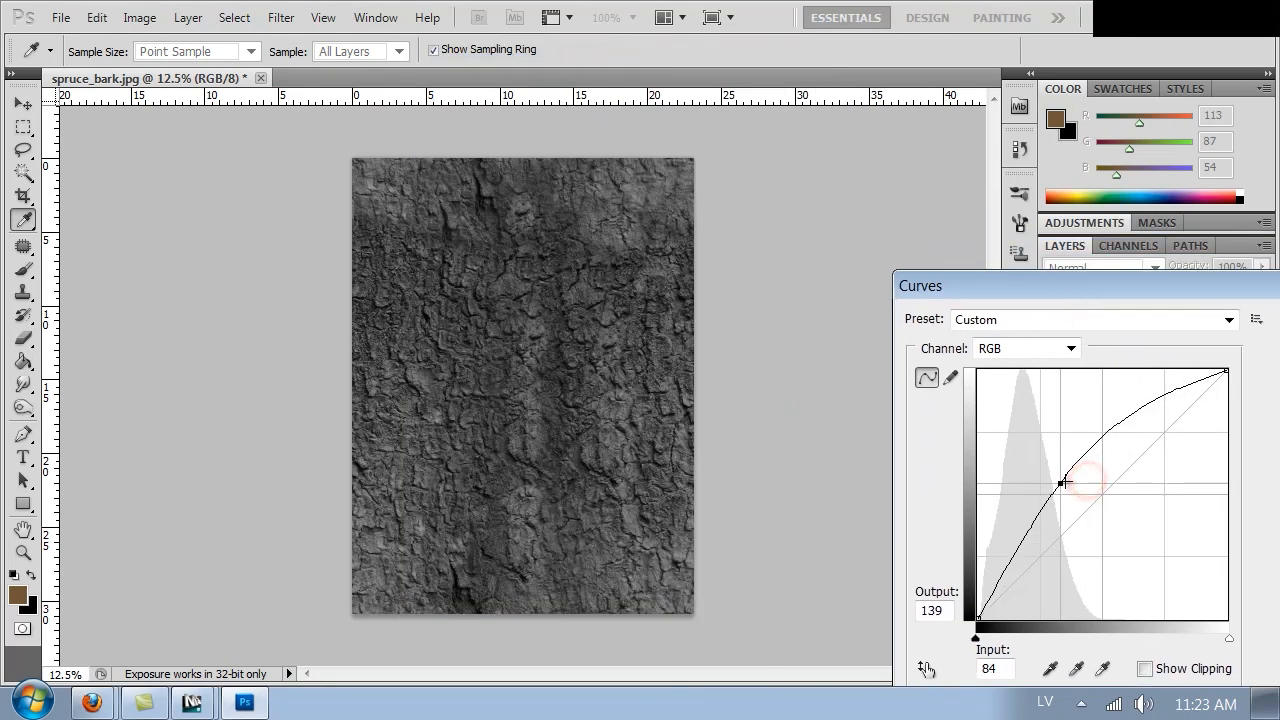
pyautogui.moveTo(1143, 423); pyautogui.dragTo(1131, 394)
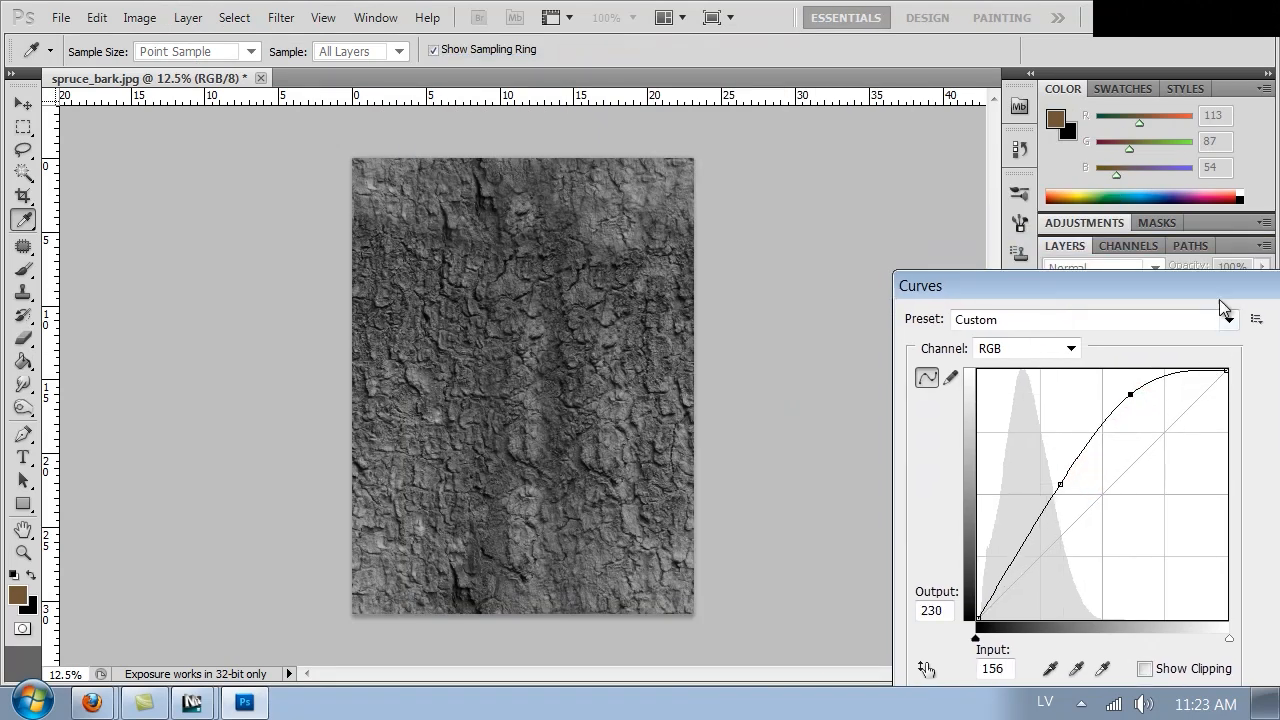
pyautogui.moveTo(1197, 289); pyautogui.dragTo(855, 296)
pyautogui.click(1012, 330)
# - Save the grey image as spruce_refl.jpg in the Textures folder with JPEG quality 10 and Baseline Optimized format
pyautogui.hotkey('ctrl', 'shift', 's')
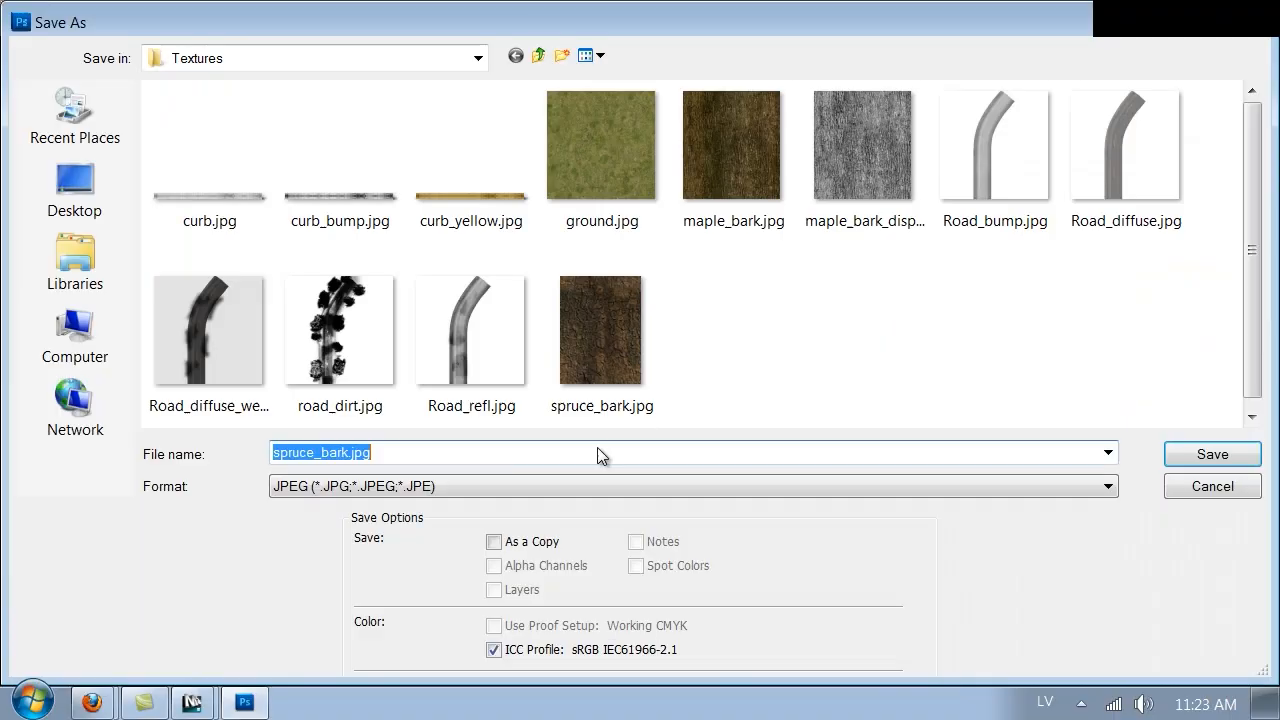
pyautogui.moveTo(322, 457); pyautogui.dragTo(349, 457)
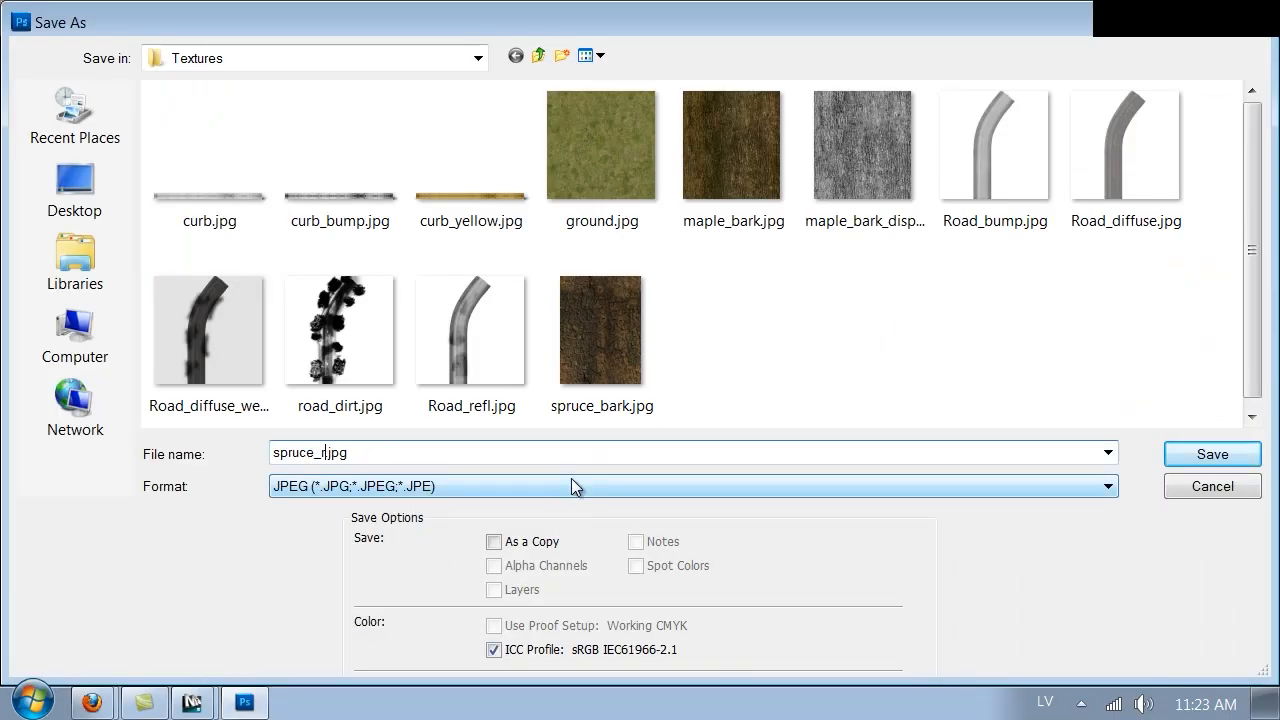
pyautogui.write('l')
pyautogui.press('Return')
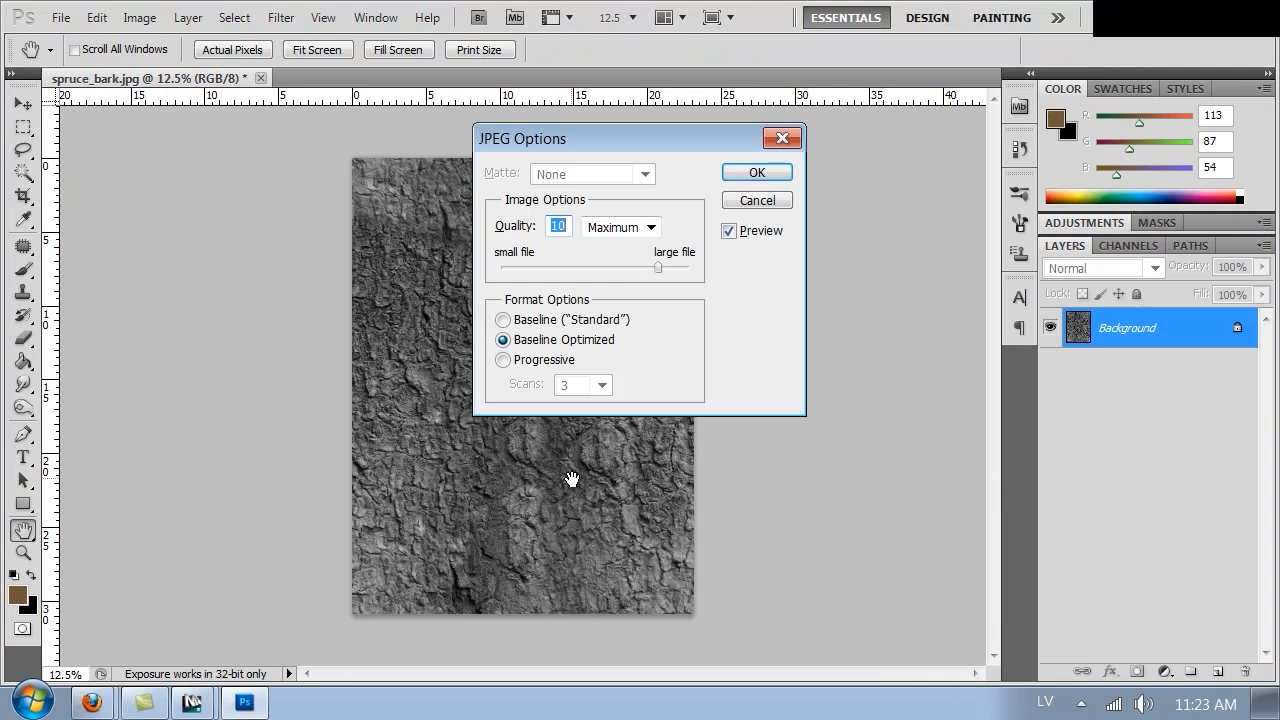
pyautogui.click(764, 176)
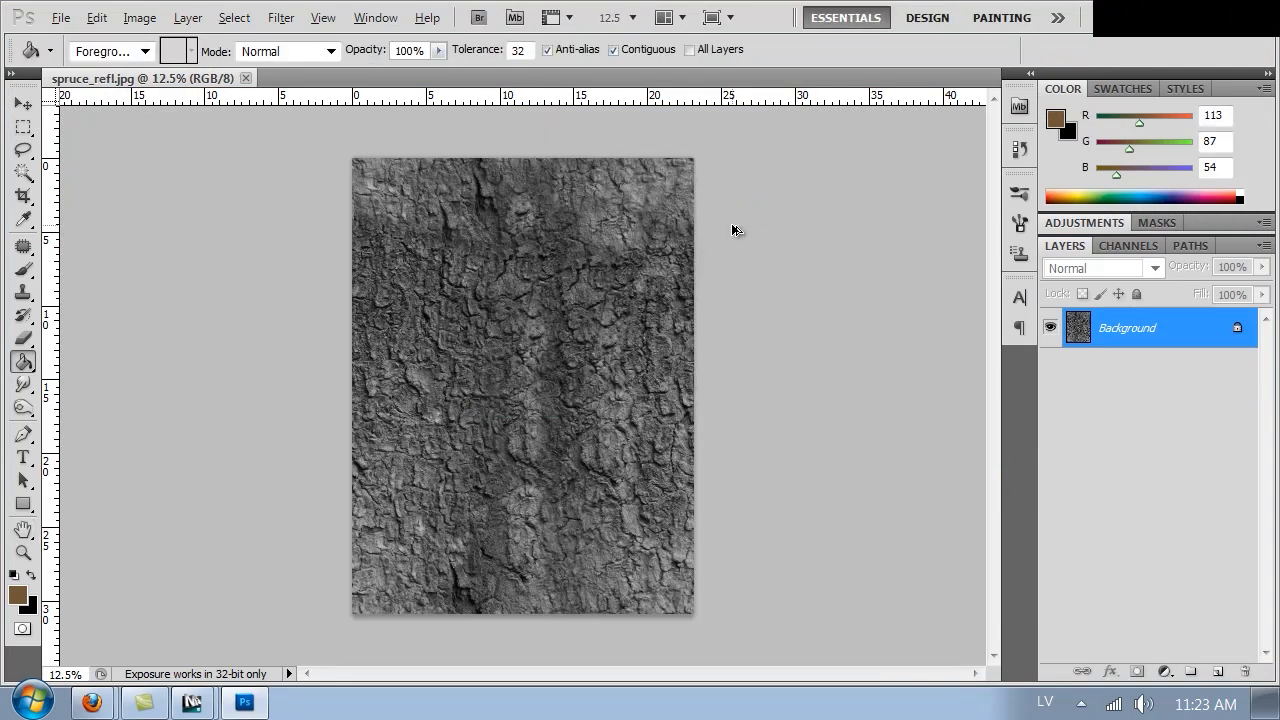
# - Restore the coloured bark and start a Black & White adjustment with Reds -33, Yellows 300, Greens 218 and Blues 123
pyautogui.click(140, 18)
pyautogui.moveTo(220, 83)
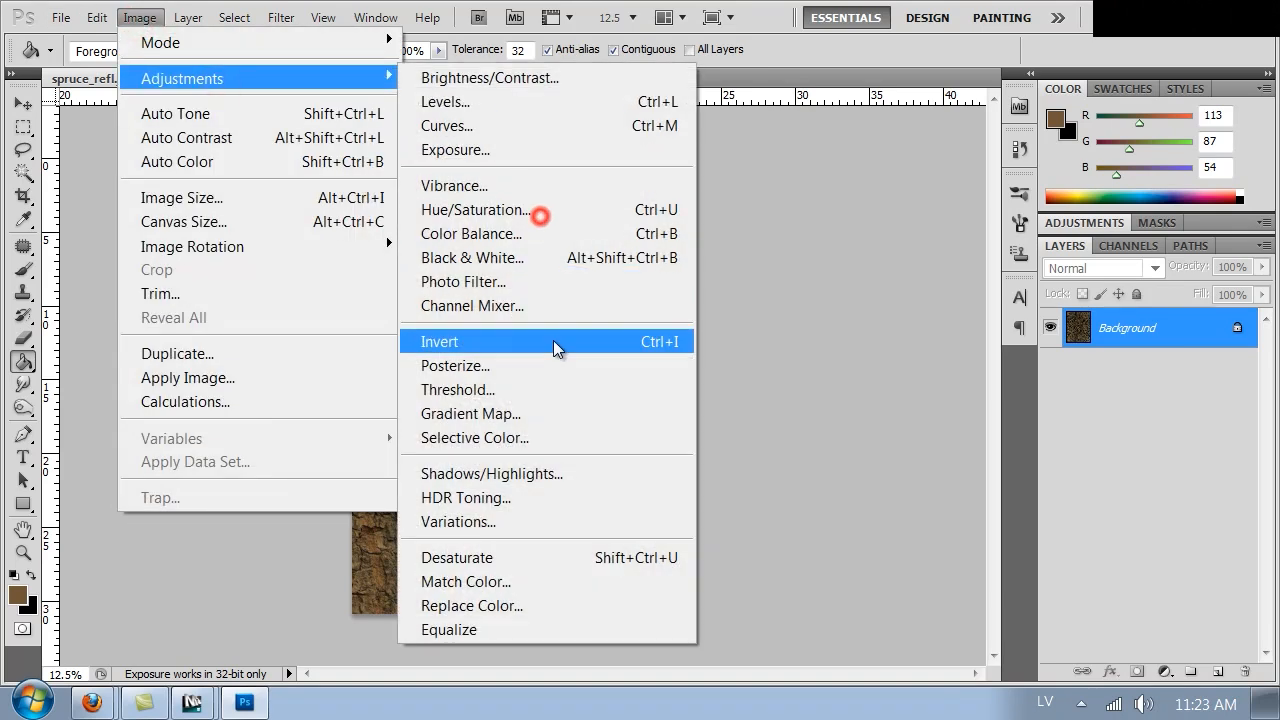
pyautogui.click(555, 263)
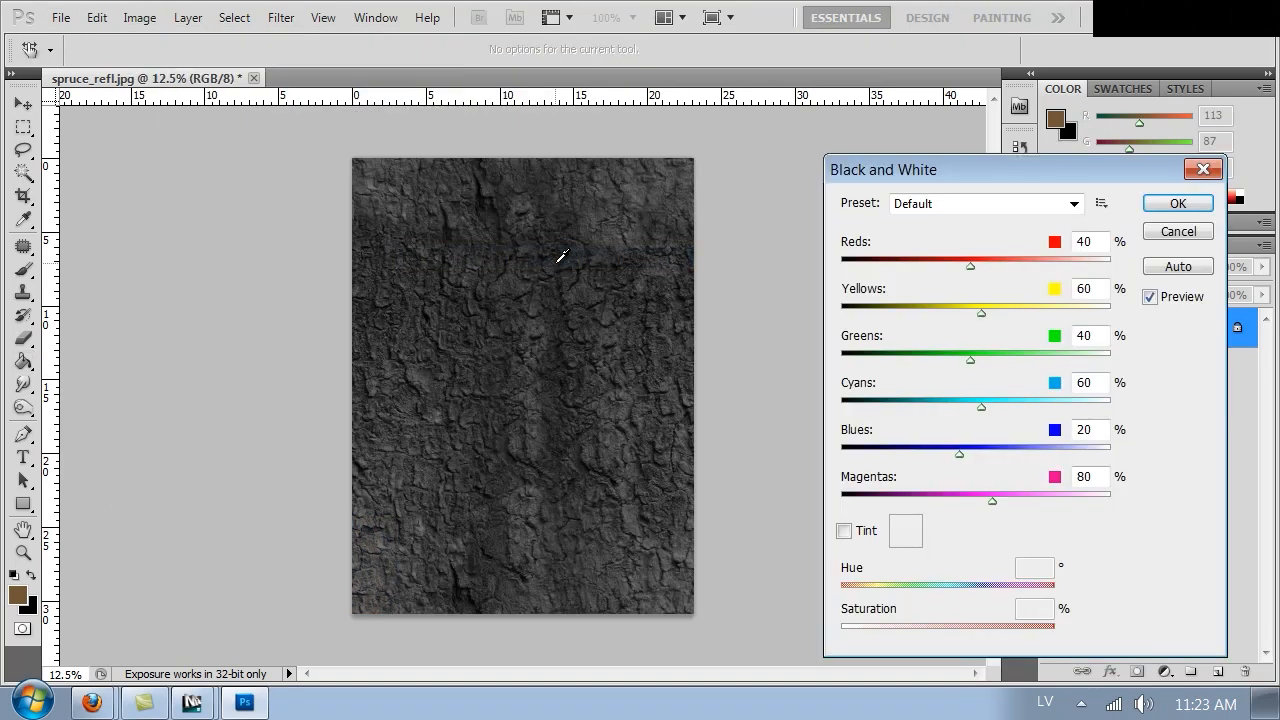
pyautogui.moveTo(955, 258)
pyautogui.mouseDown()
pyautogui.moveTo(1008, 268)
pyautogui.moveTo(916, 264)
pyautogui.moveTo(930, 262)
pyautogui.mouseUp()
pyautogui.moveTo(1018, 314); pyautogui.dragTo(1113, 316)
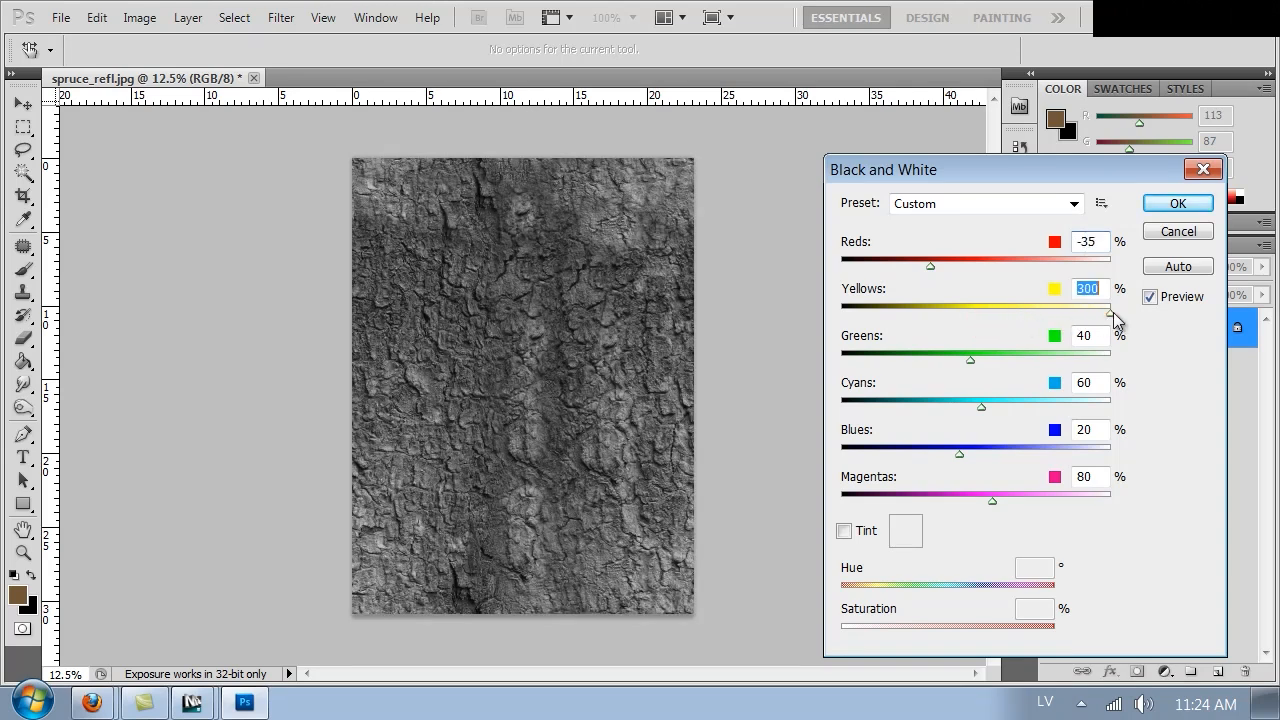
pyautogui.moveTo(985, 359); pyautogui.dragTo(1066, 358)
pyautogui.moveTo(941, 267)
pyautogui.mouseDown()
pyautogui.moveTo(969, 271)
pyautogui.moveTo(931, 280)
pyautogui.mouseUp()
pyautogui.moveTo(960, 454); pyautogui.dragTo(1016, 458)
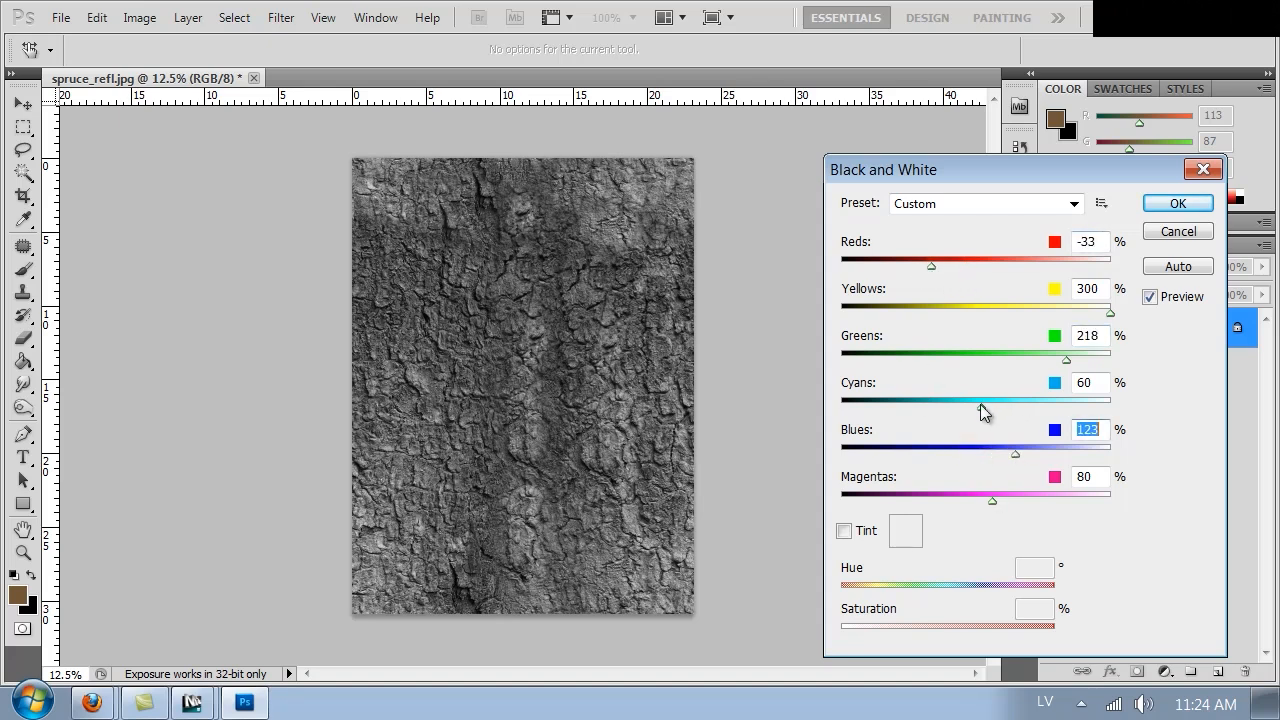
# - Rework the Black & White mix to Reds 12, Yellows 135, Greens 239, Cyans 170, Blues 207 and Magentas 218, and apply it
pyautogui.moveTo(1007, 406); pyautogui.dragTo(1044, 406)
pyautogui.moveTo(1058, 361); pyautogui.dragTo(976, 358)
pyautogui.moveTo(1080, 316); pyautogui.dragTo(1021, 313)
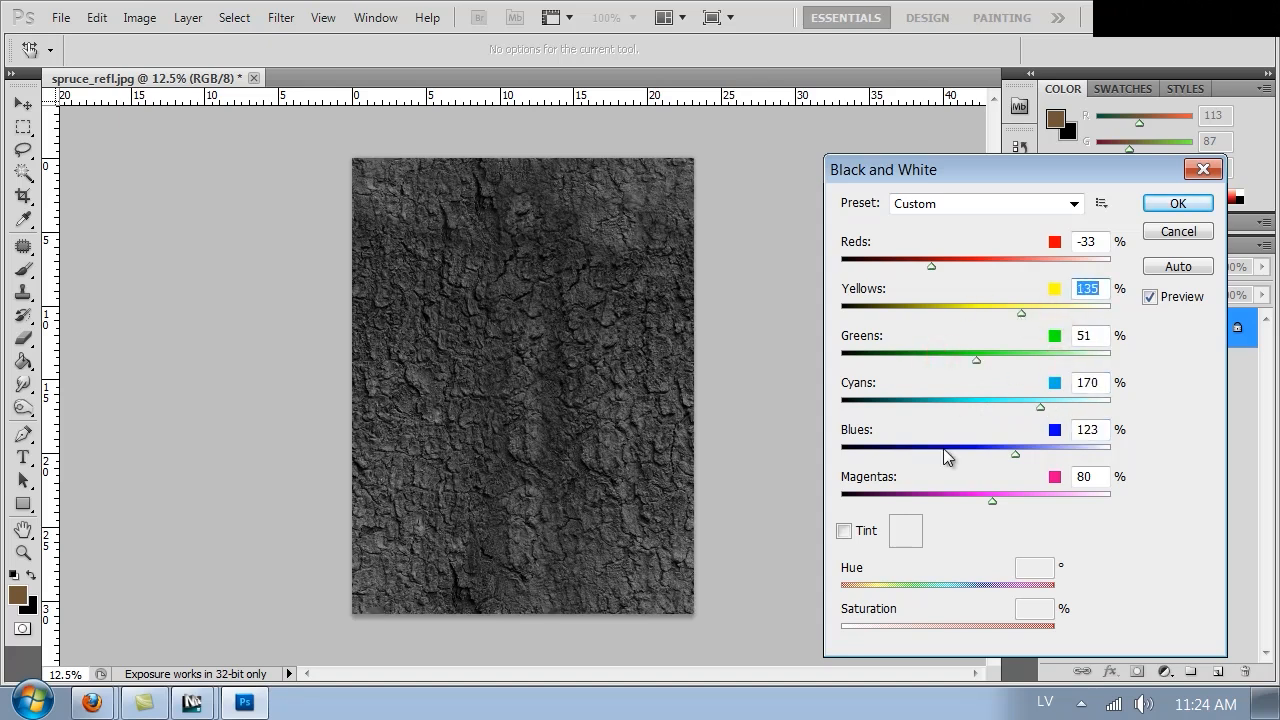
pyautogui.moveTo(1015, 453); pyautogui.dragTo(1060, 453)
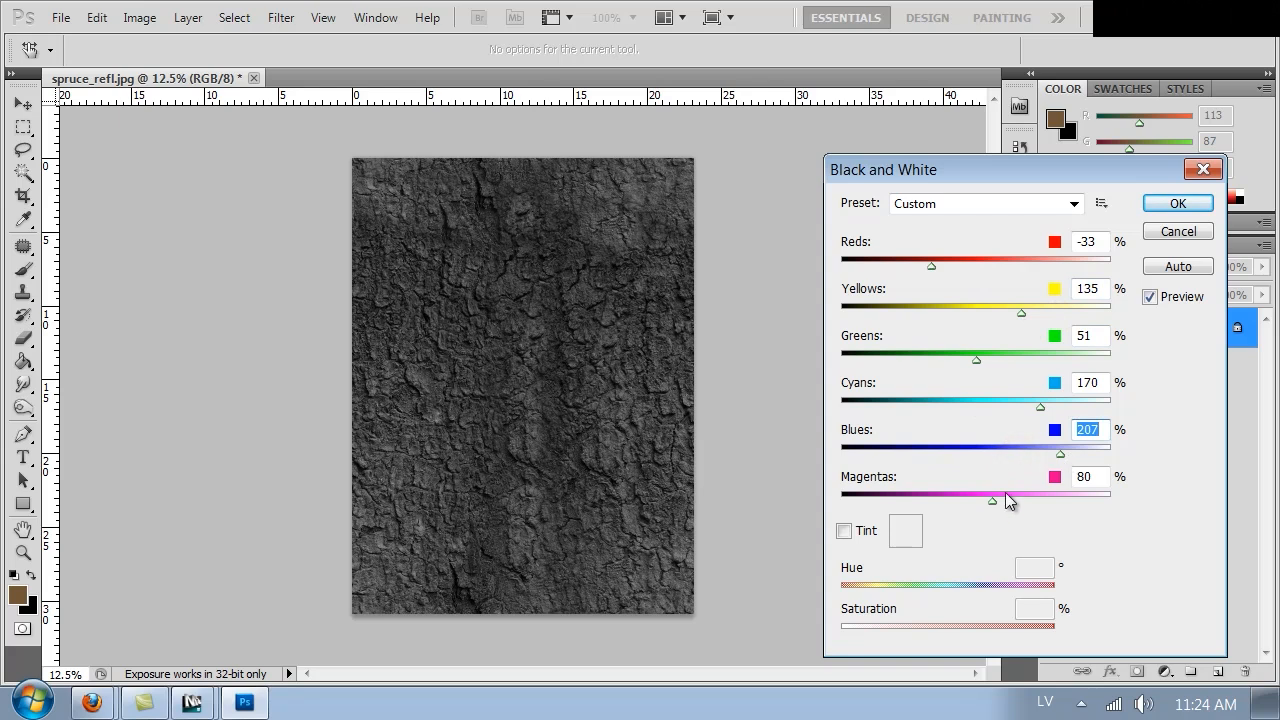
pyautogui.click(1066, 502)
pyautogui.moveTo(976, 358); pyautogui.dragTo(1077, 360)
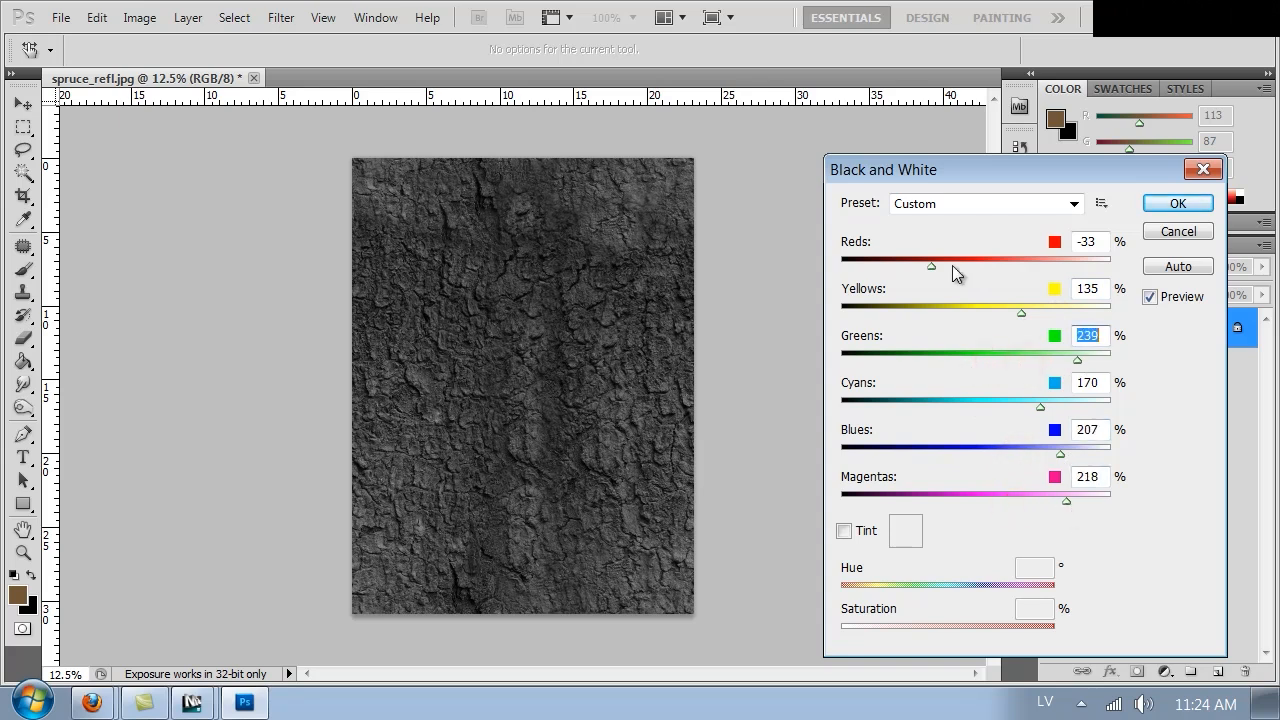
pyautogui.click(955, 271)
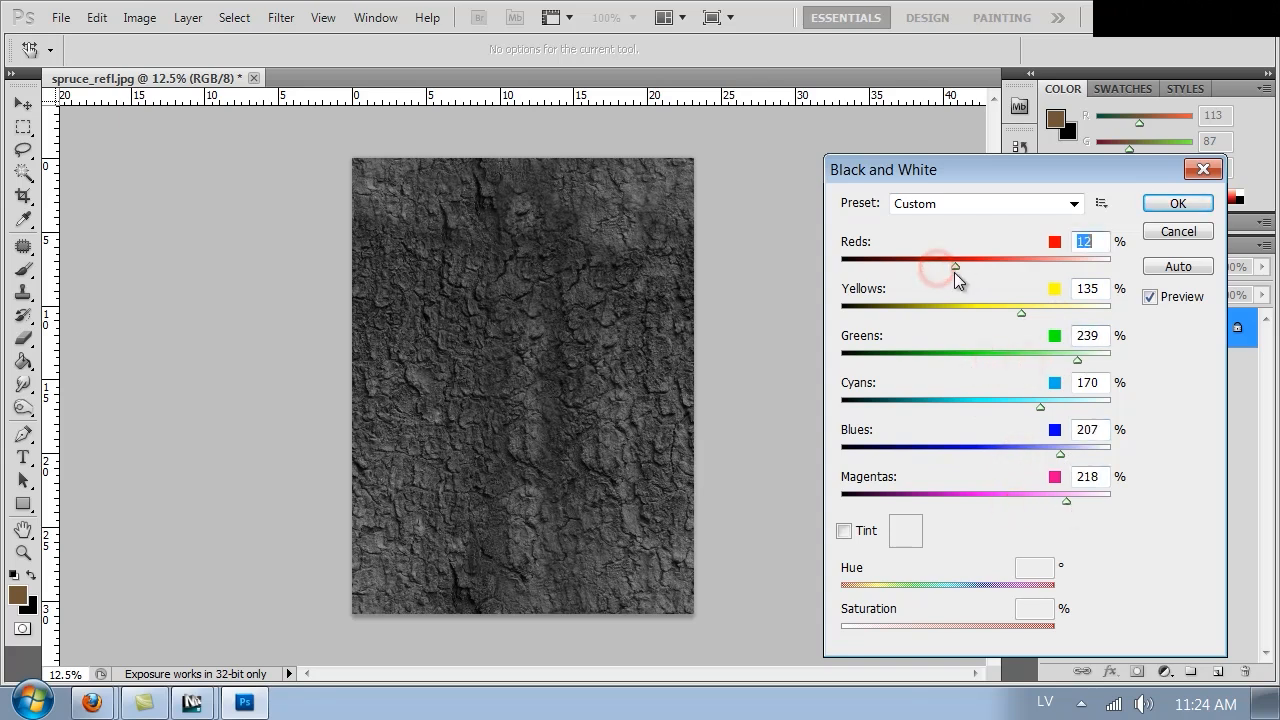
pyautogui.click(1152, 205)
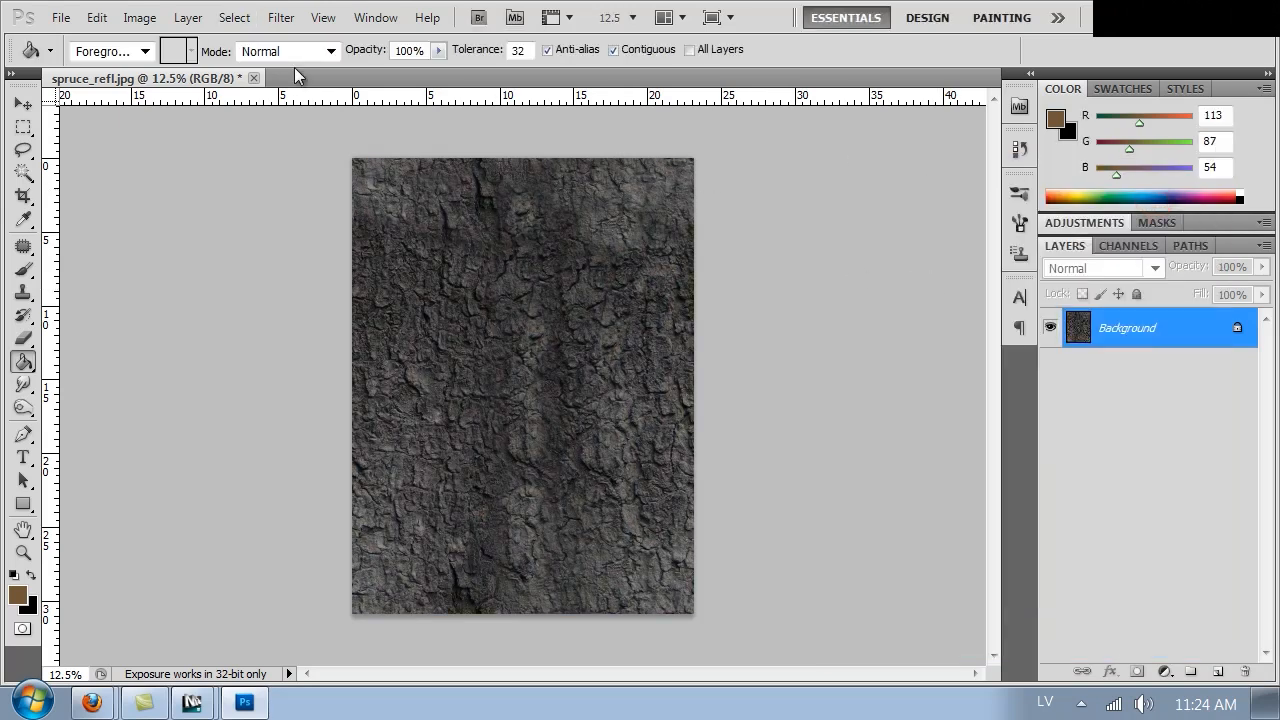
# - Brighten the black-and-white bark with a Curves adjustment by raising the middle of the curve
pyautogui.click(140, 18)
pyautogui.moveTo(200, 77)
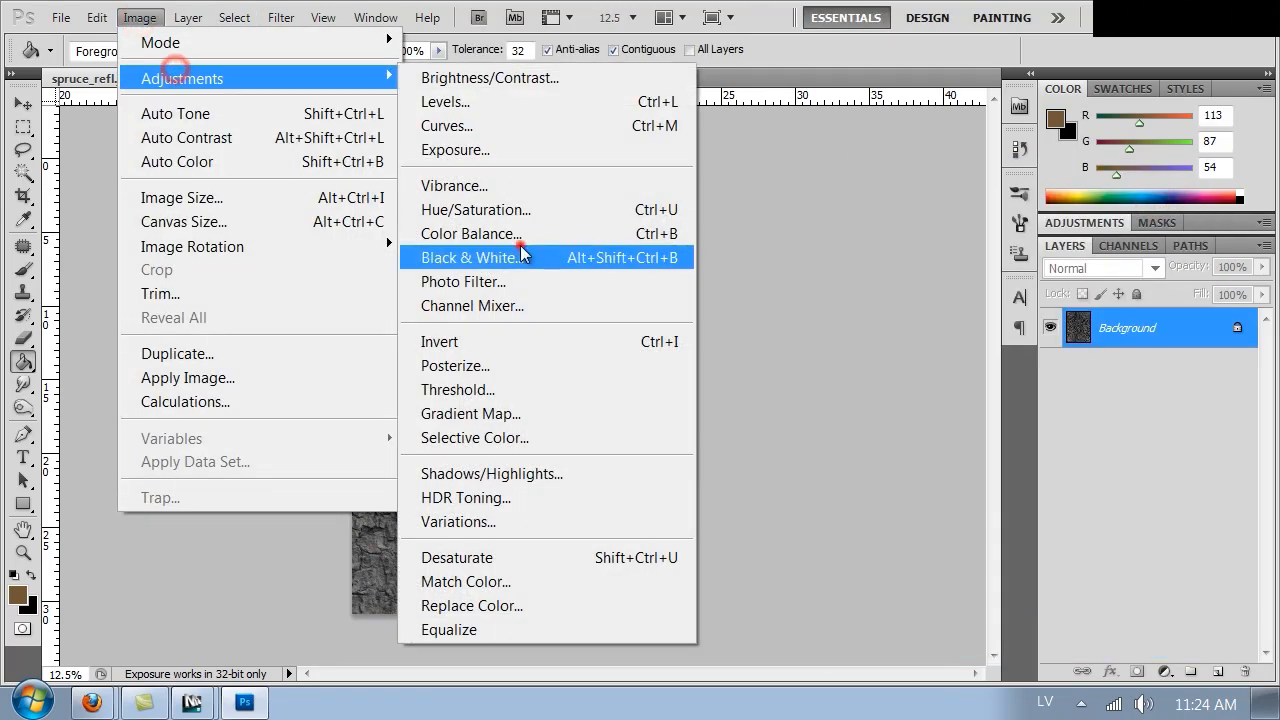
pyautogui.click(537, 126)
pyautogui.moveTo(749, 486); pyautogui.dragTo(730, 472)
pyautogui.click(955, 325)
pyautogui.press('g')
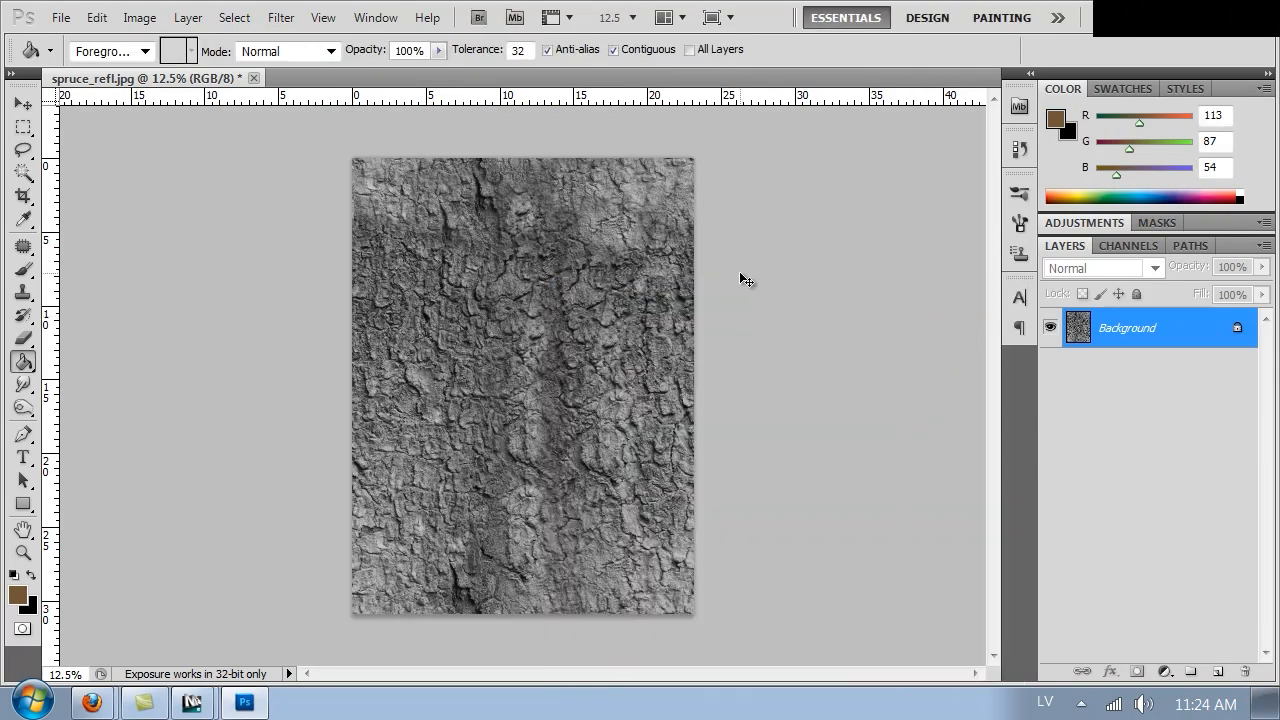
# - Duplicate the greyscale bark layer and apply a High Pass filter to the copy to flatten its broad tonal variation
pyautogui.hotkey('ctrl', 'j')
pyautogui.click(281, 18)
pyautogui.moveTo(449, 509)
pyautogui.click(600, 532)
pyautogui.moveTo(817, 452); pyautogui.dragTo(912, 452)
pyautogui.click(1052, 184)
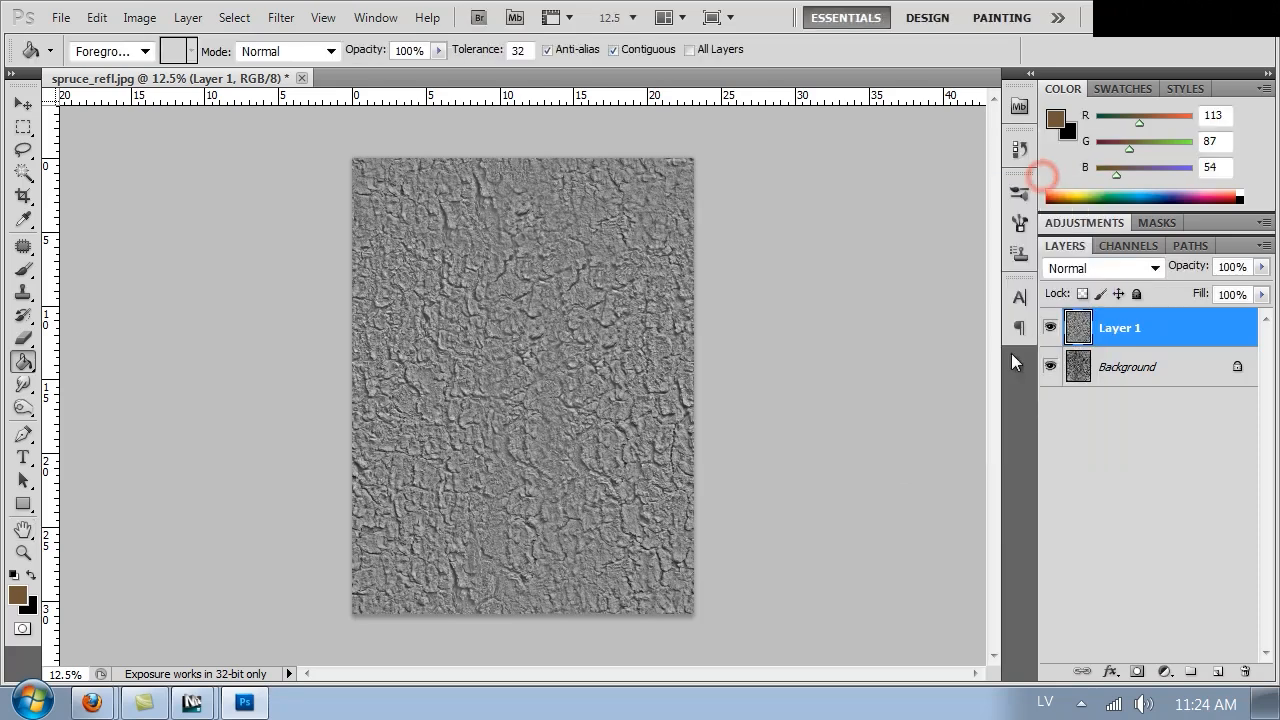
# - Compare the filtered layer with the original, set its opacity to 50%, and merge it into the background
pyautogui.click(1050, 328)
pyautogui.click(1050, 328)
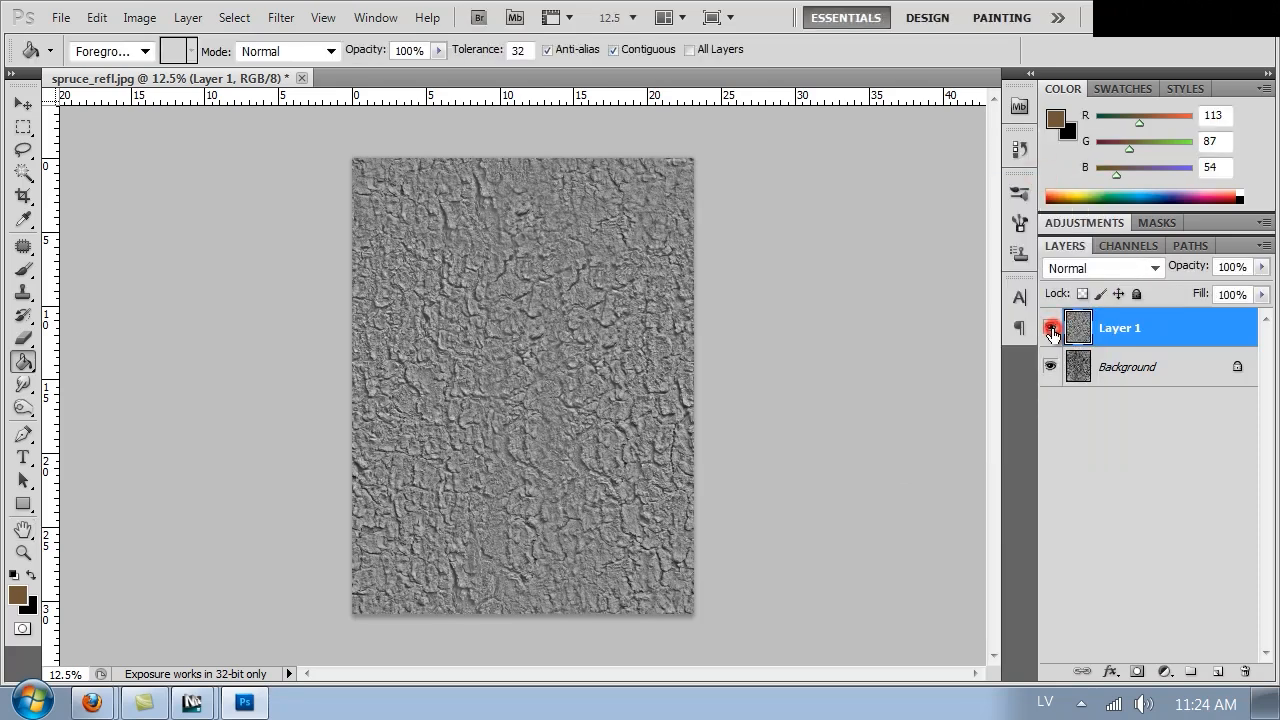
pyautogui.click(1250, 267)
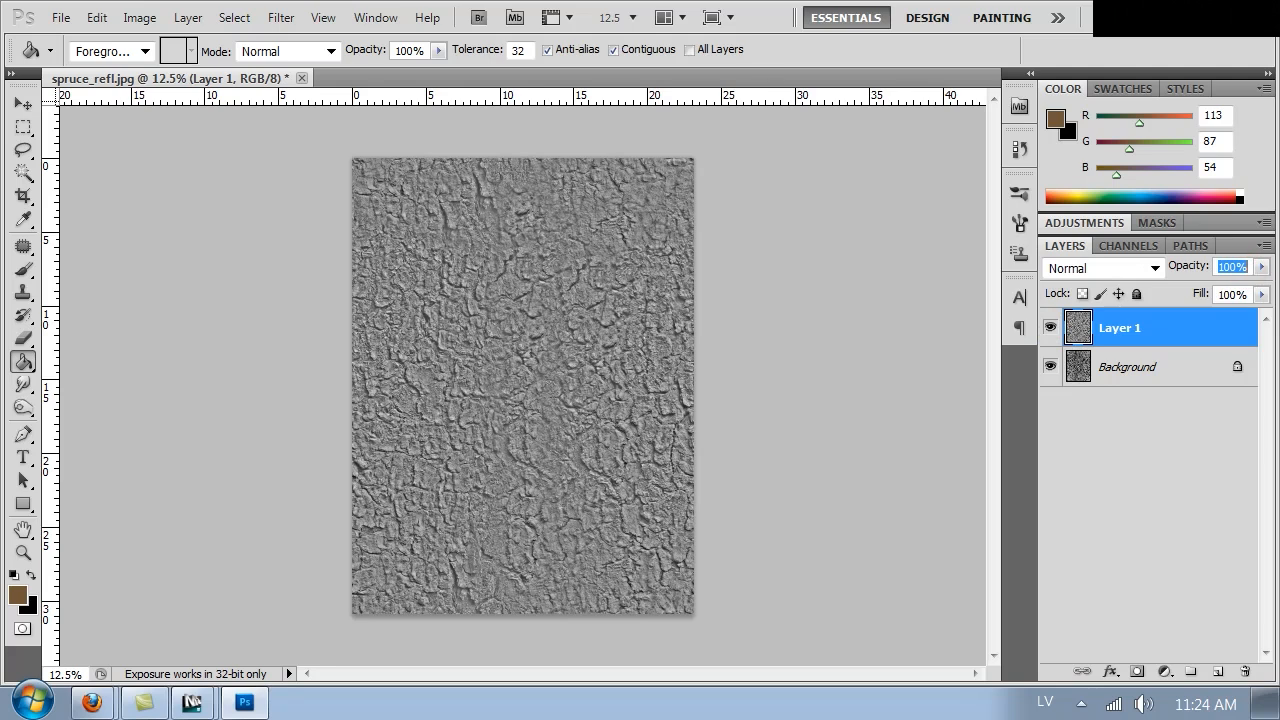
pyautogui.write('50')
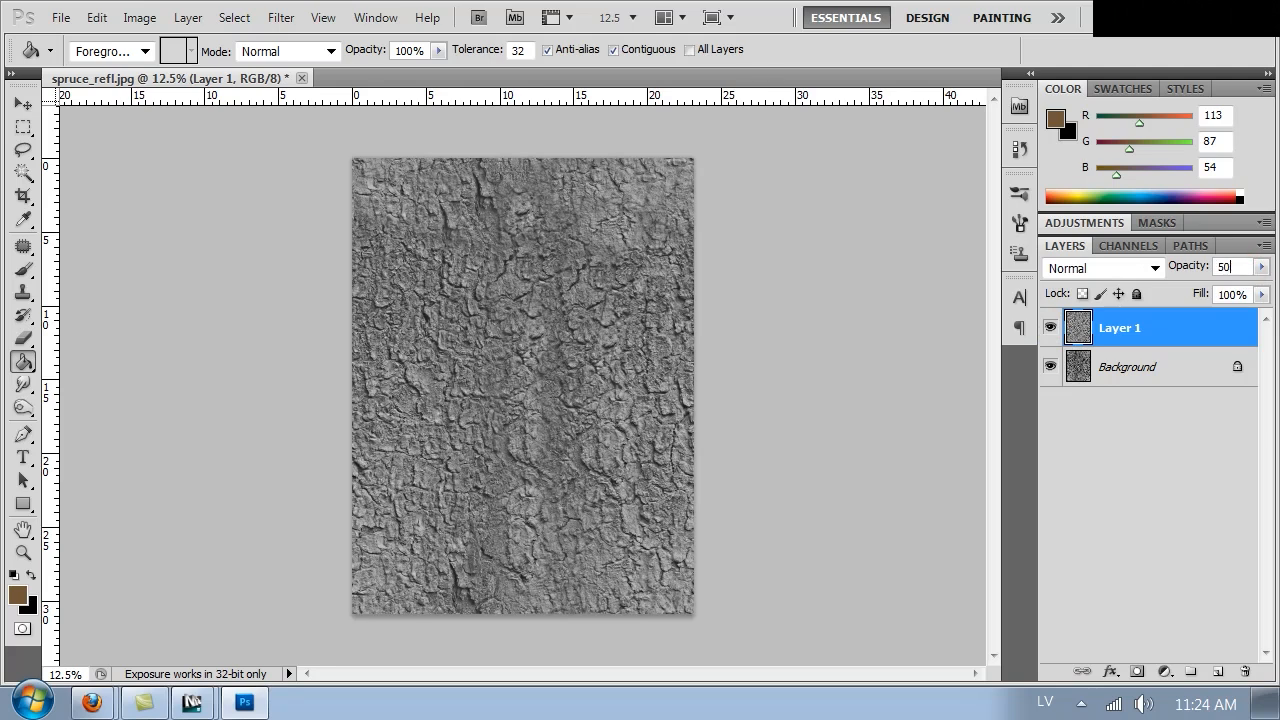
pyautogui.click(1103, 366)
pyautogui.click(1103, 331)
pyautogui.hotkey('ctrl', 'e')
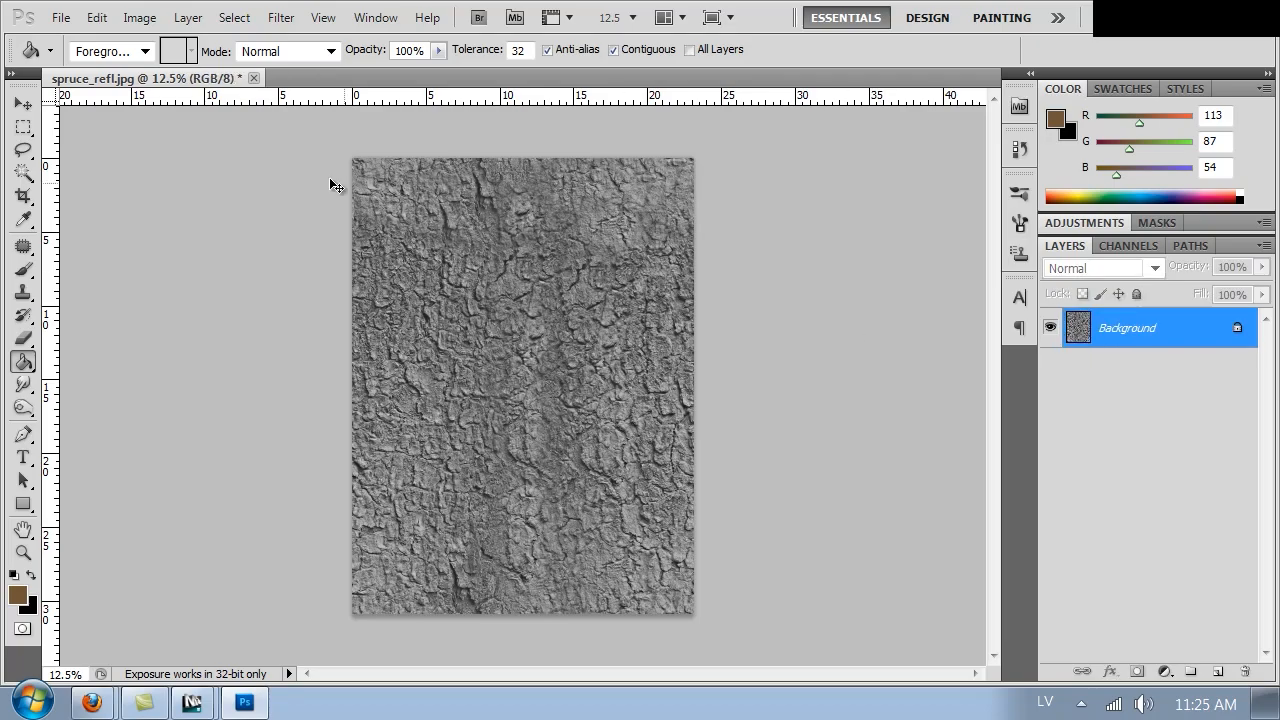
# - Save the blended greyscale bark as spruce_displ.jpg in the Textures folder in JPEG format
pyautogui.hotkey('ctrl', 'shift', 's')
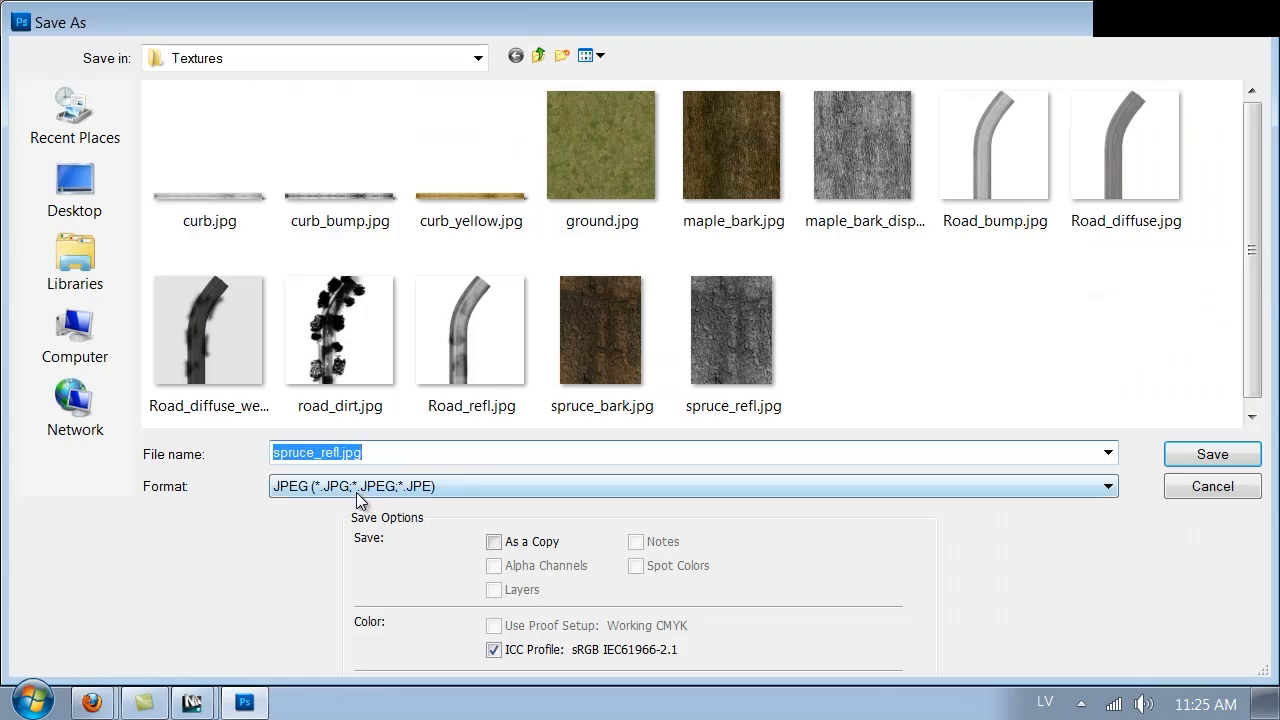
pyautogui.moveTo(320, 457); pyautogui.dragTo(344, 462)
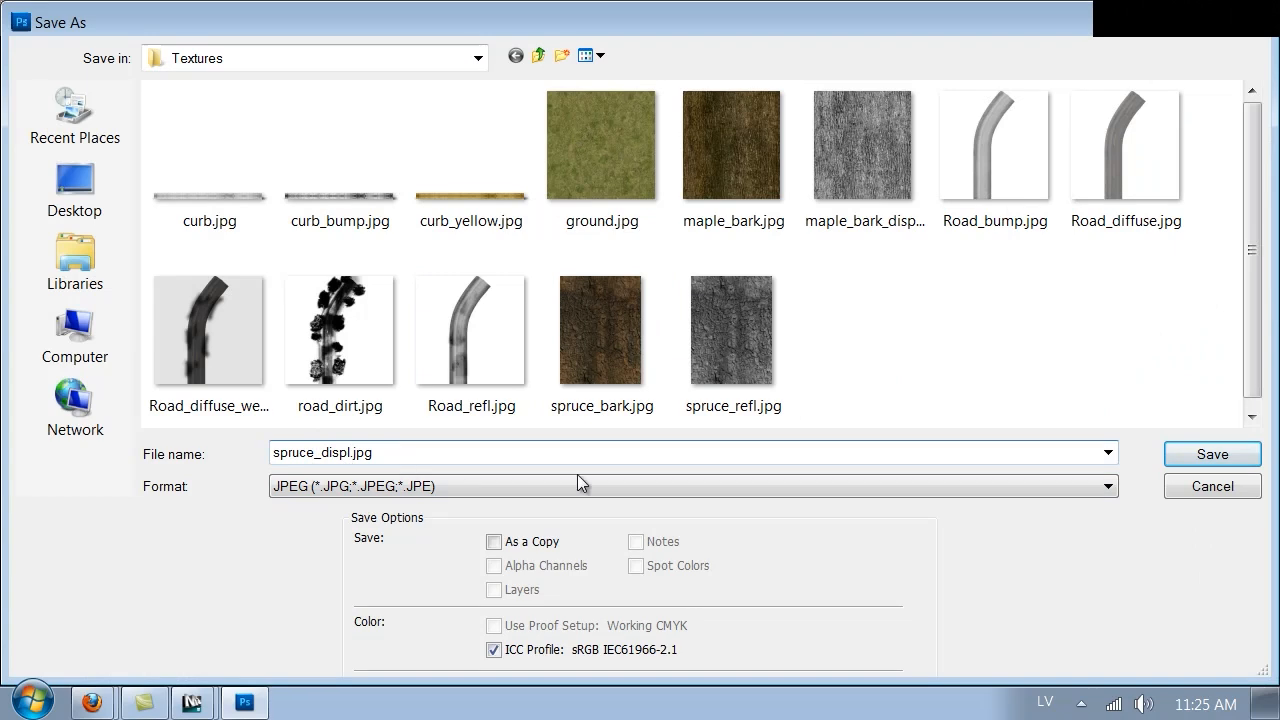
pyautogui.click(1212, 455)
pyautogui.click(756, 174)
# - Switch to 3ds Max and open the Trunk sub-material of the Pine_2 Multi/Sub-Object material
pyautogui.moveTo(191, 702)
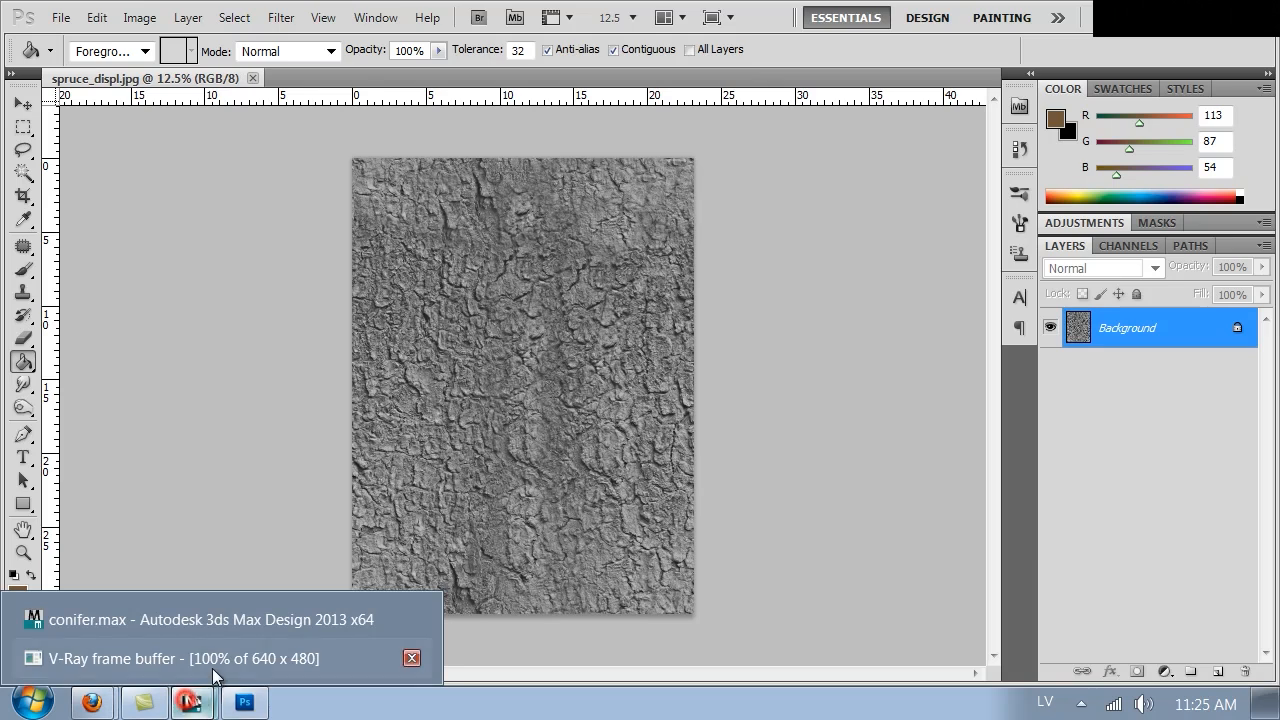
pyautogui.click(211, 671)
pyautogui.click(964, 86)
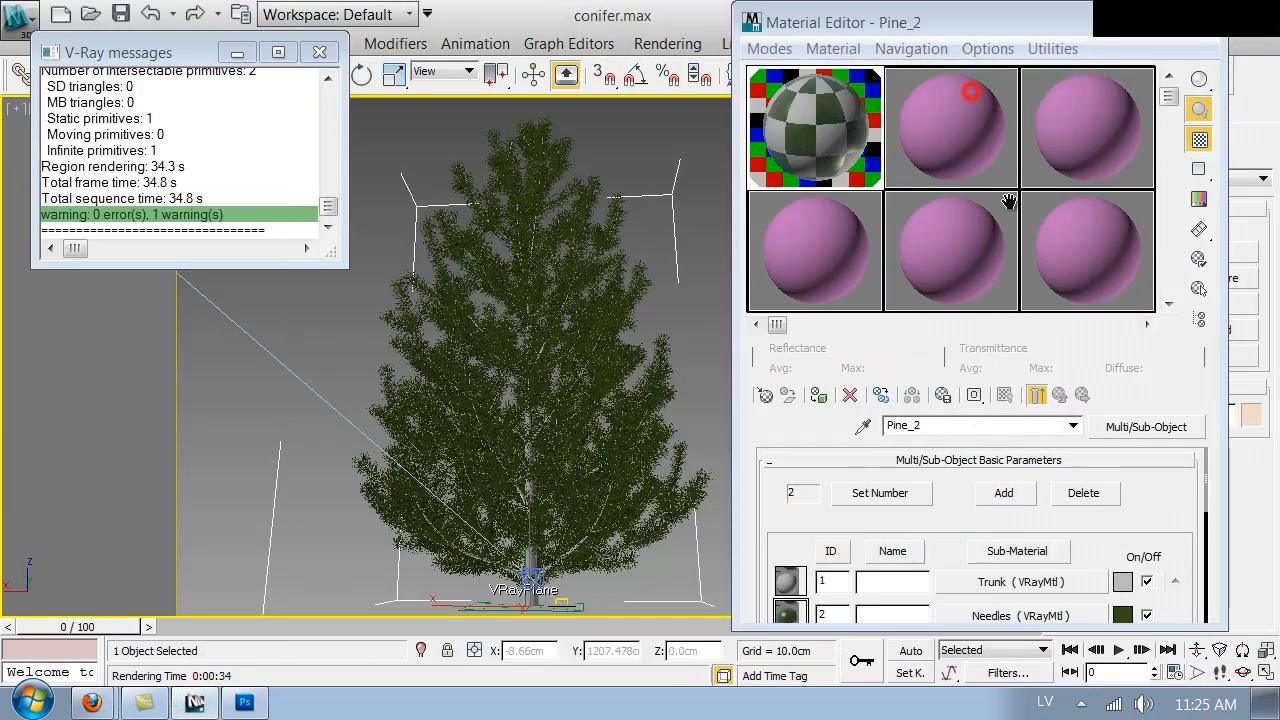
pyautogui.click(1064, 388)
pyautogui.click(1039, 583)
pyautogui.moveTo(1004, 502); pyautogui.dragTo(1010, 718)
pyautogui.scroll(5, 1004, 502)
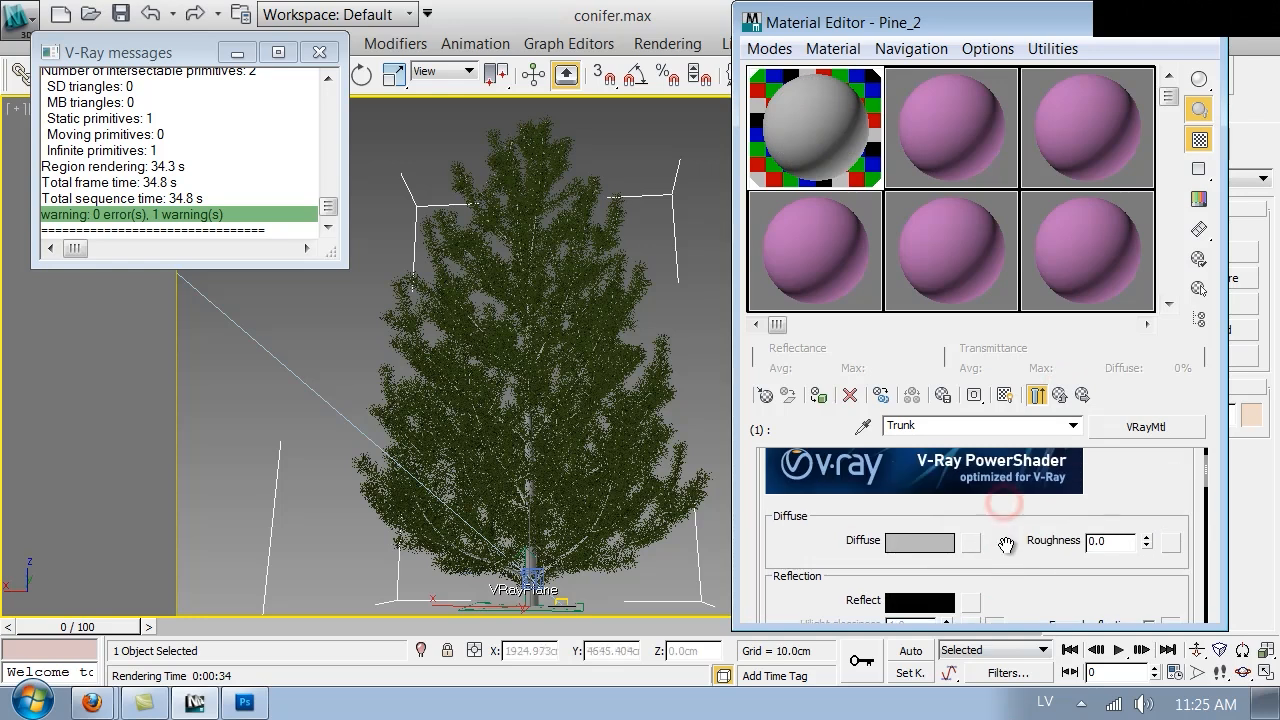
# - Assign a Bitmap to the Trunk material's Diffuse slot, using spruce_bark.jpg from the VOL2 Textures folder
pyautogui.click(975, 543)
pyautogui.doubleClick(665, 180)
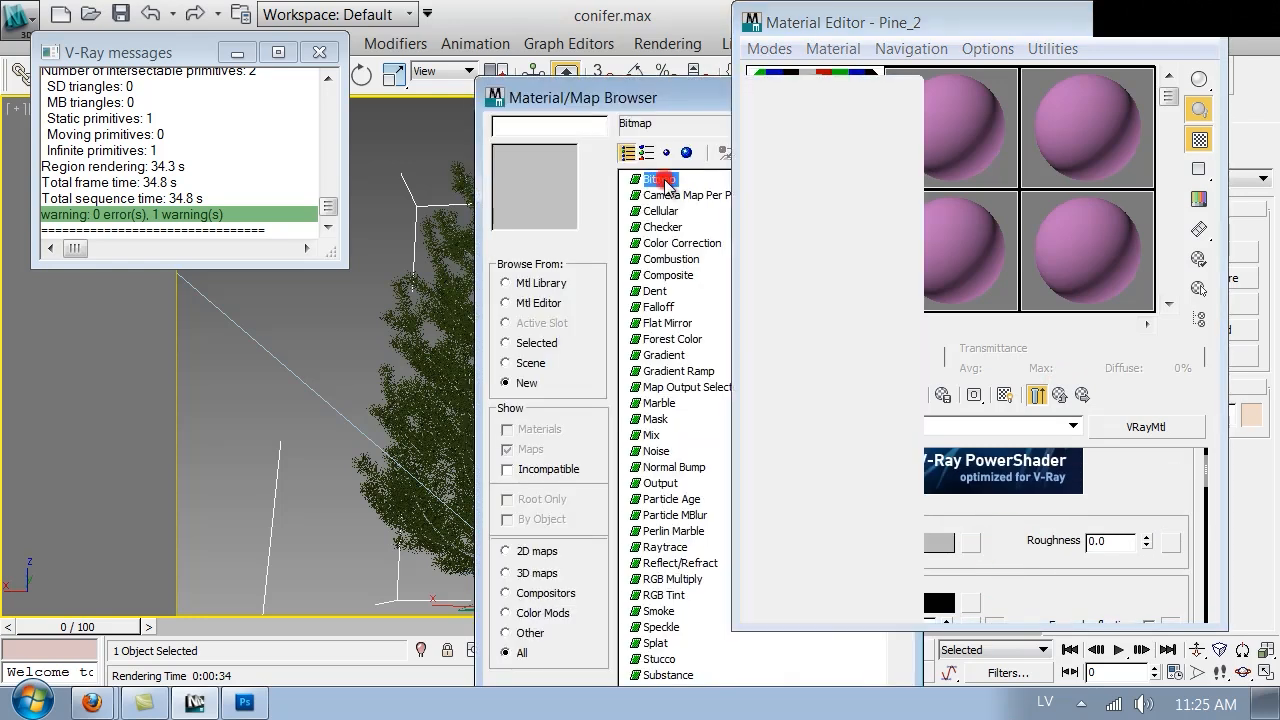
pyautogui.click(141, 96)
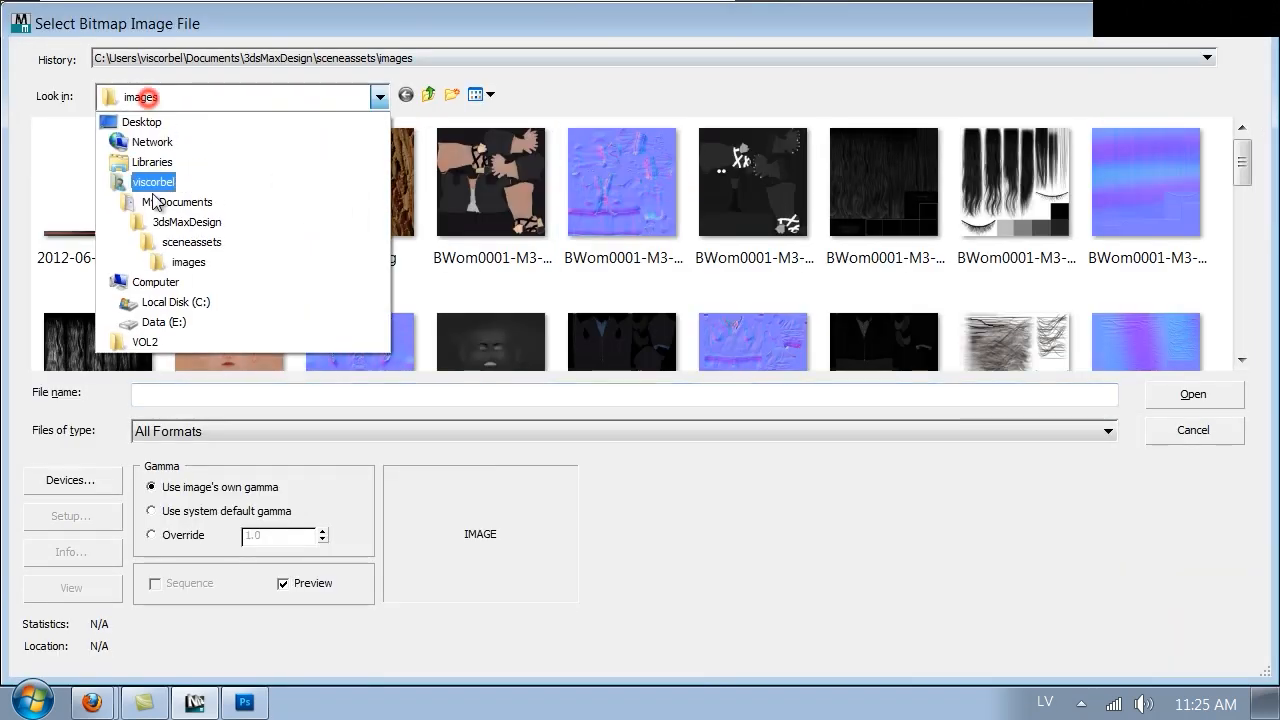
pyautogui.click(163, 322)
pyautogui.doubleClick(610, 228)
pyautogui.click(610, 228)
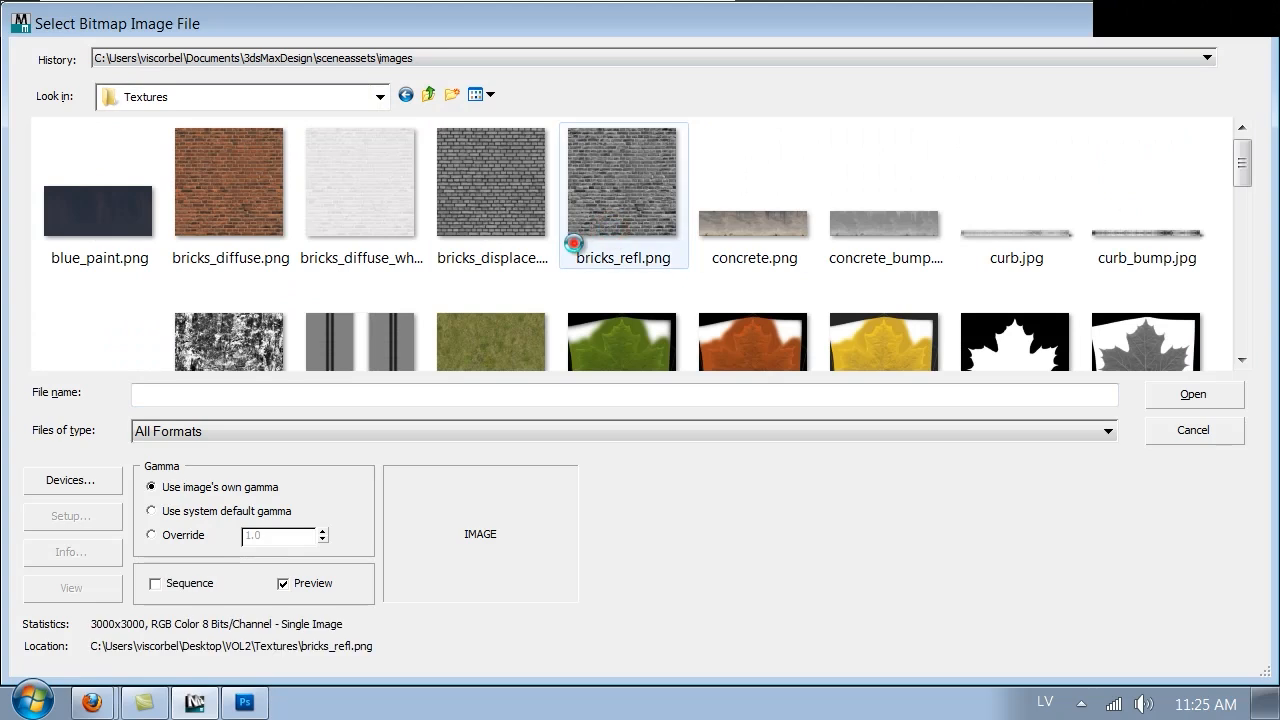
pyautogui.scroll(-3, 586, 250)
pyautogui.scroll(-5, 1120, 283)
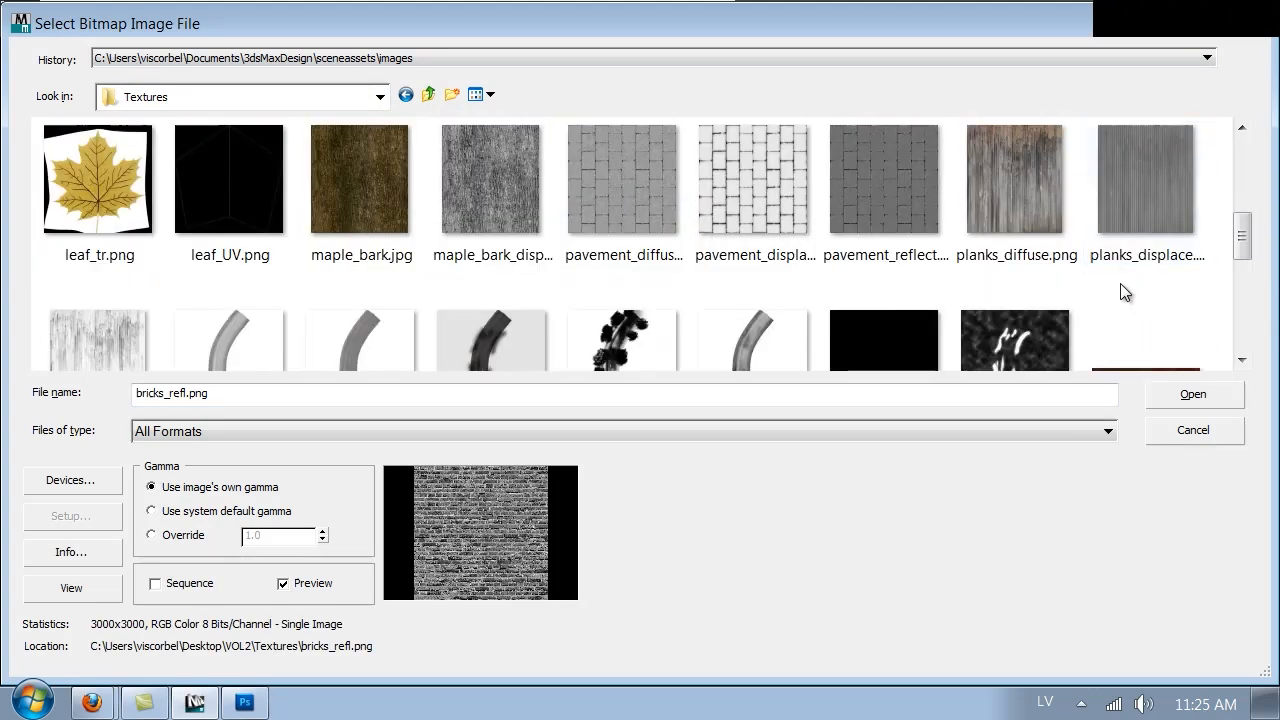
pyautogui.doubleClick(240, 210)
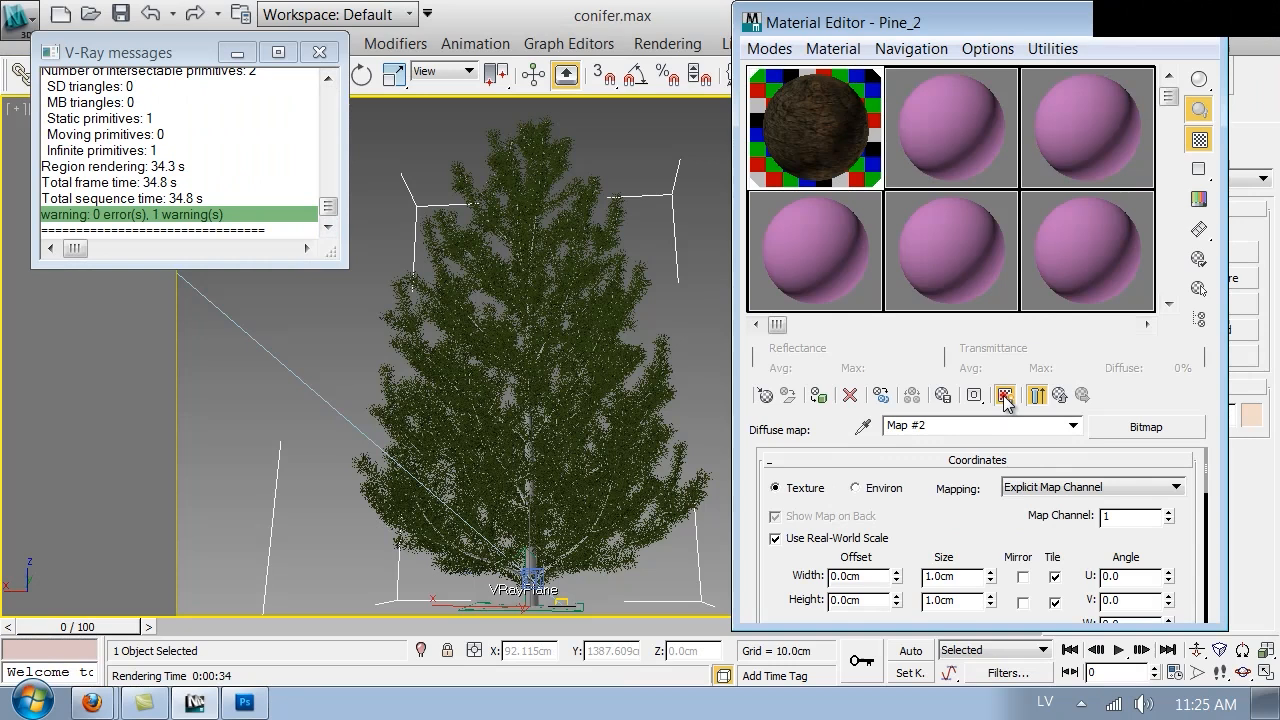
# - Show the spruce bark diffuse map on the tree in the viewport
pyautogui.click(1004, 396)
pyautogui.click(820, 397)
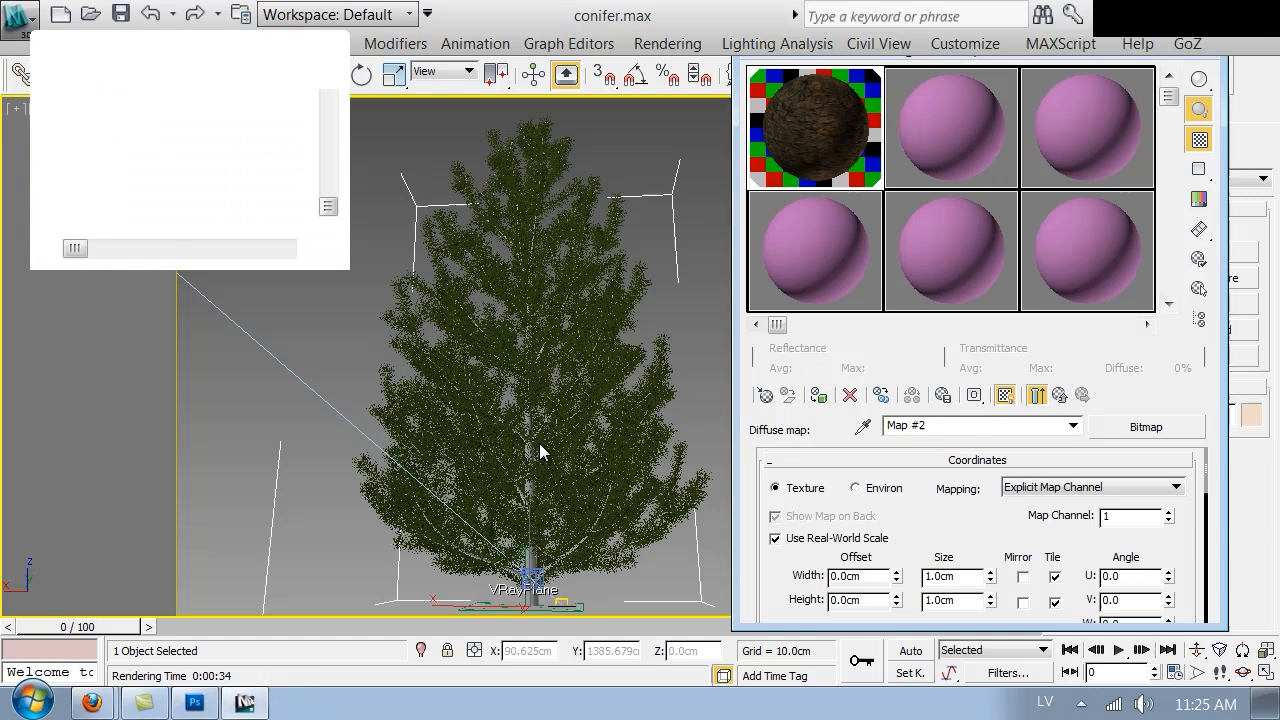
pyautogui.click(1012, 396)
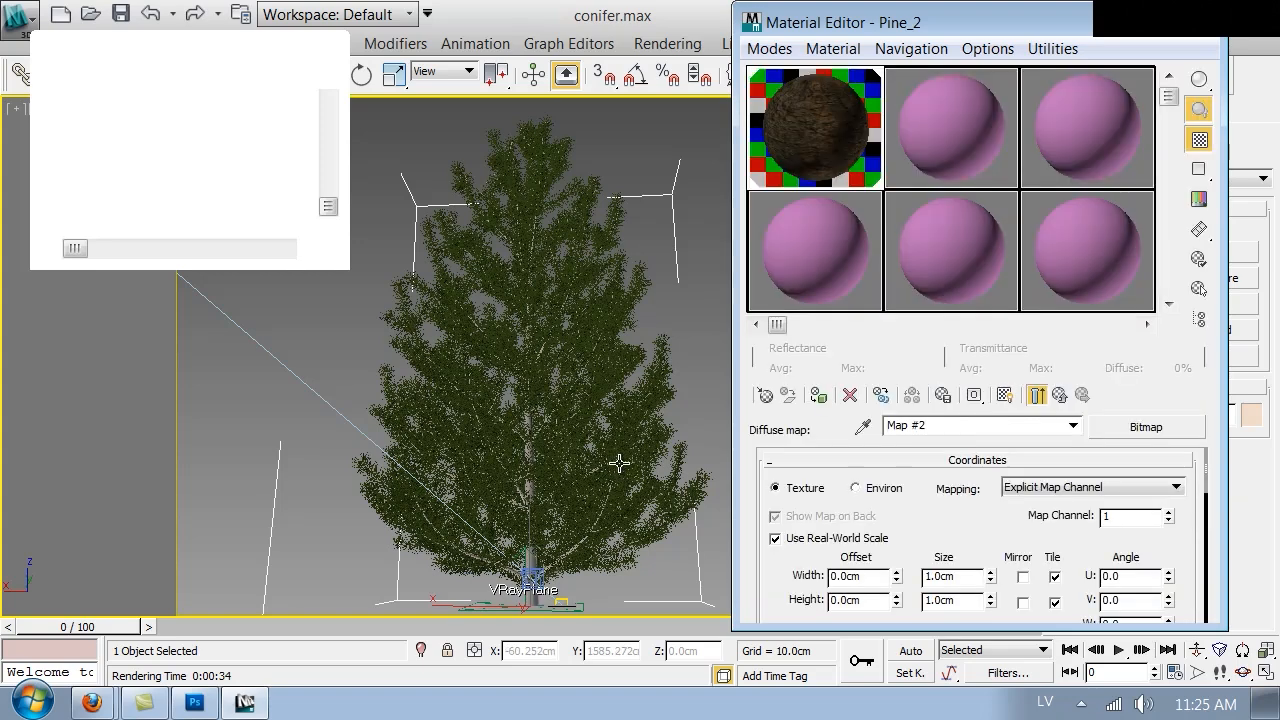
pyautogui.click(1005, 395)
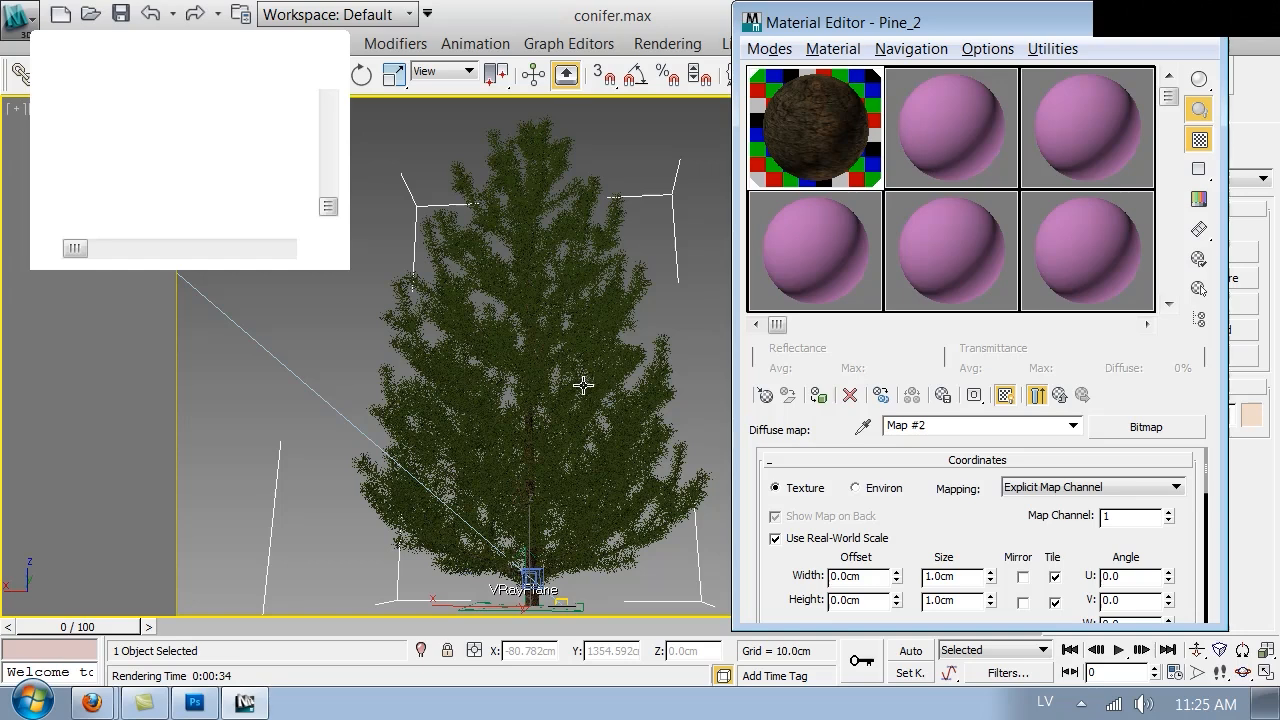
# - Isolate the Pine_2 tree and switch its Editable Mesh to Element selection
pyautogui.hotkey('alt', 'q')
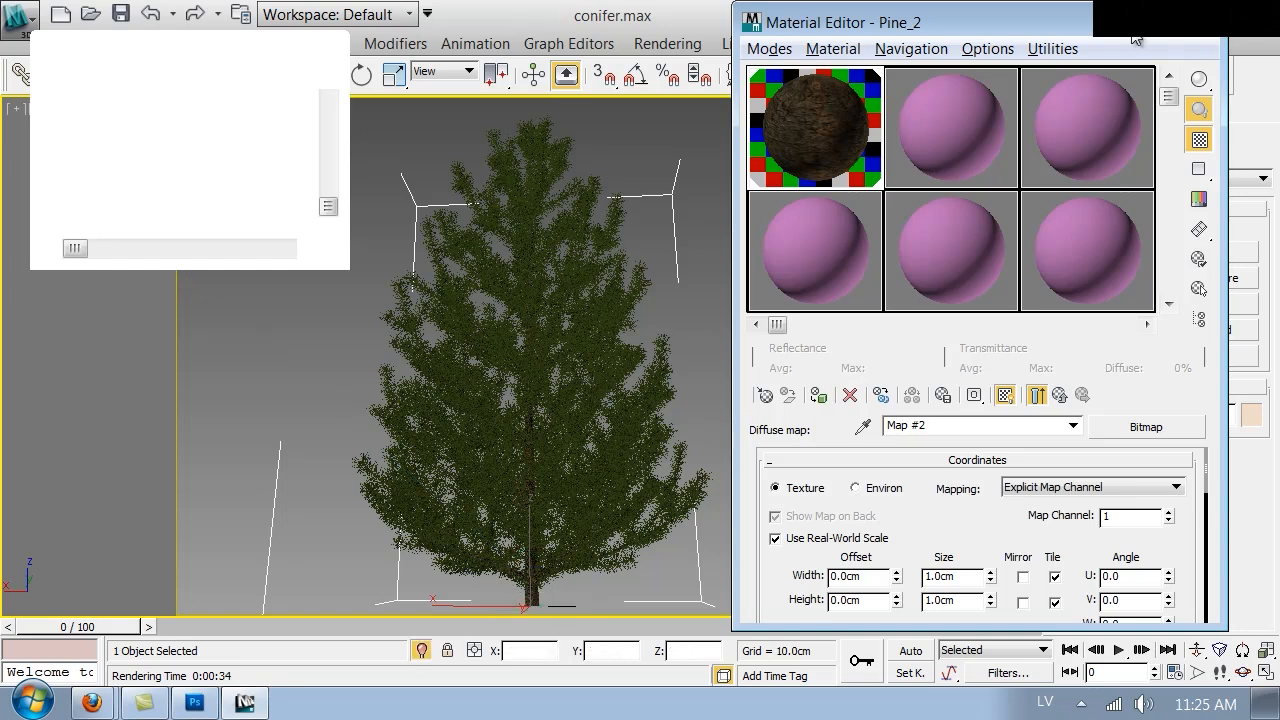
pyautogui.click(1130, 35)
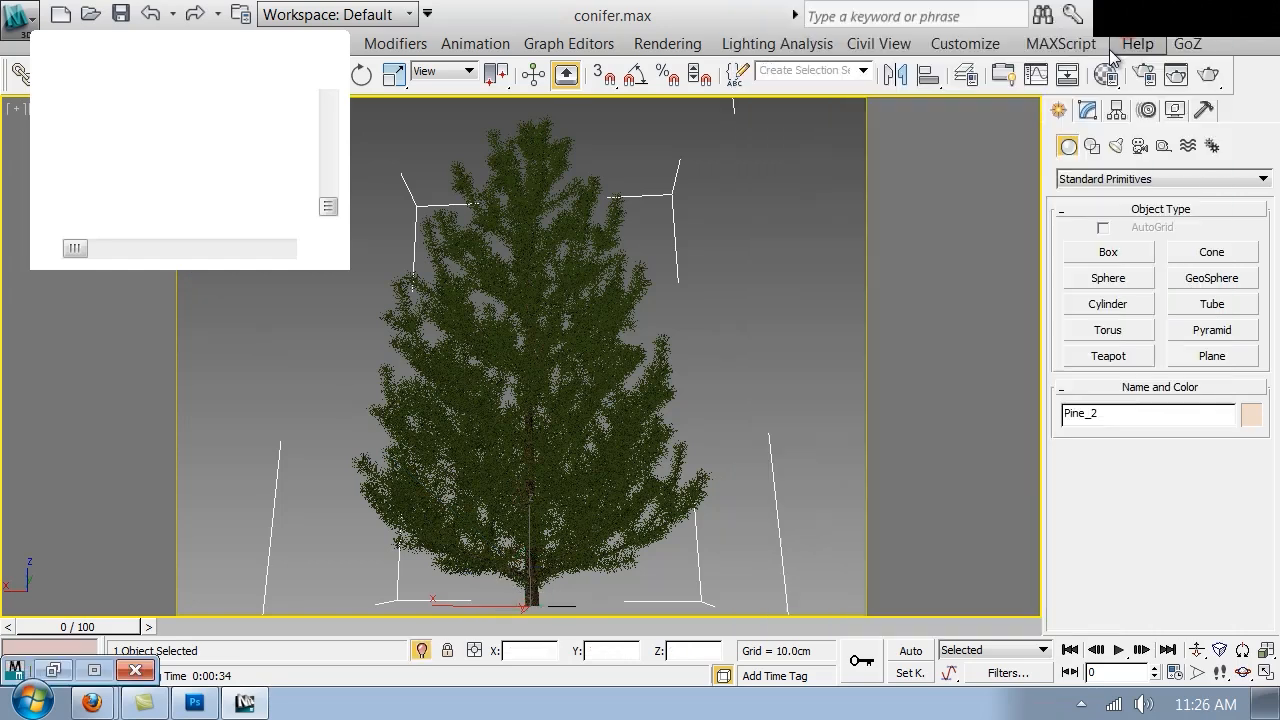
pyautogui.click(1086, 112)
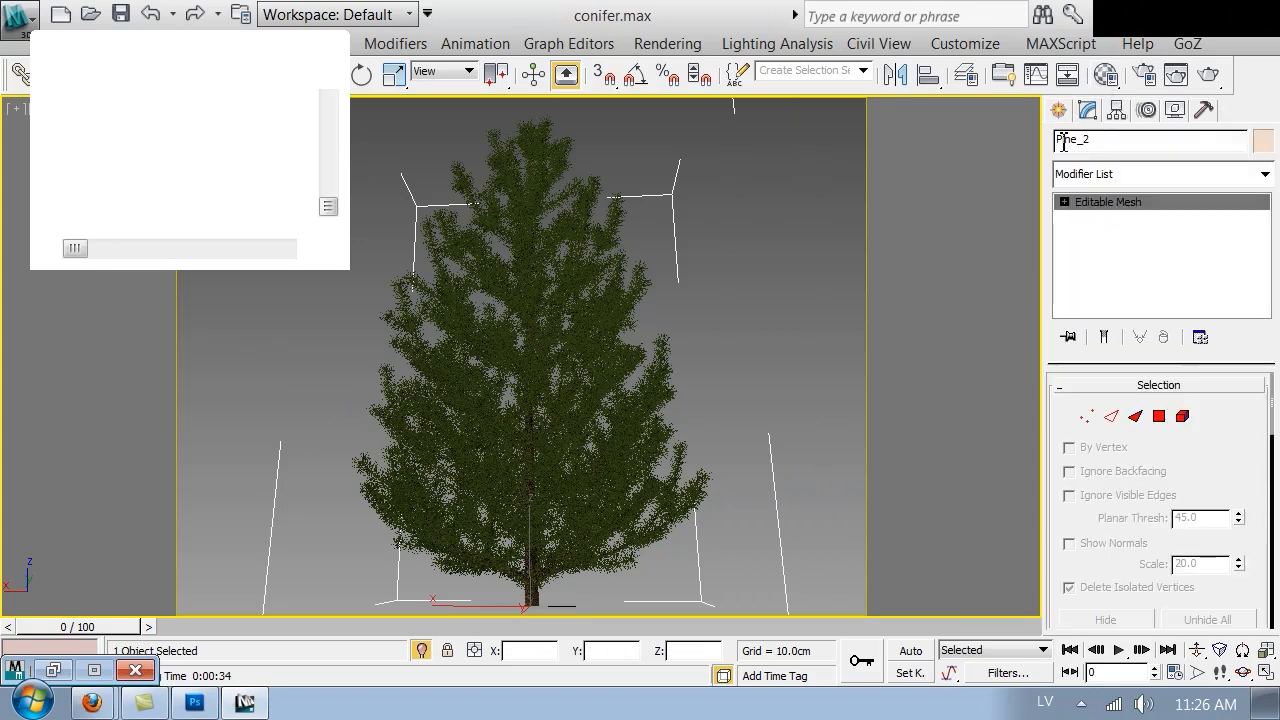
pyautogui.click(1185, 418)
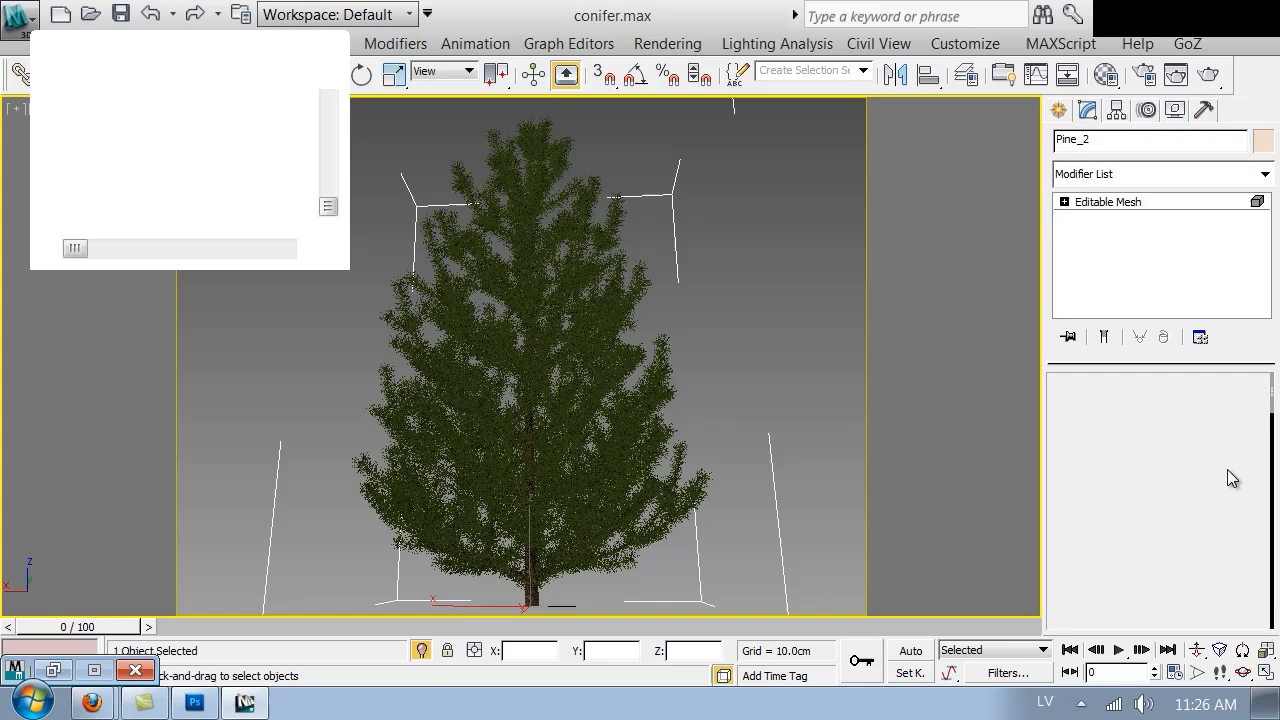
# - Select all of the tree's needle geometry by material ID 2
pyautogui.moveTo(1222, 457); pyautogui.dragTo(1222, 430)
pyautogui.scroll(-8, 1222, 430)
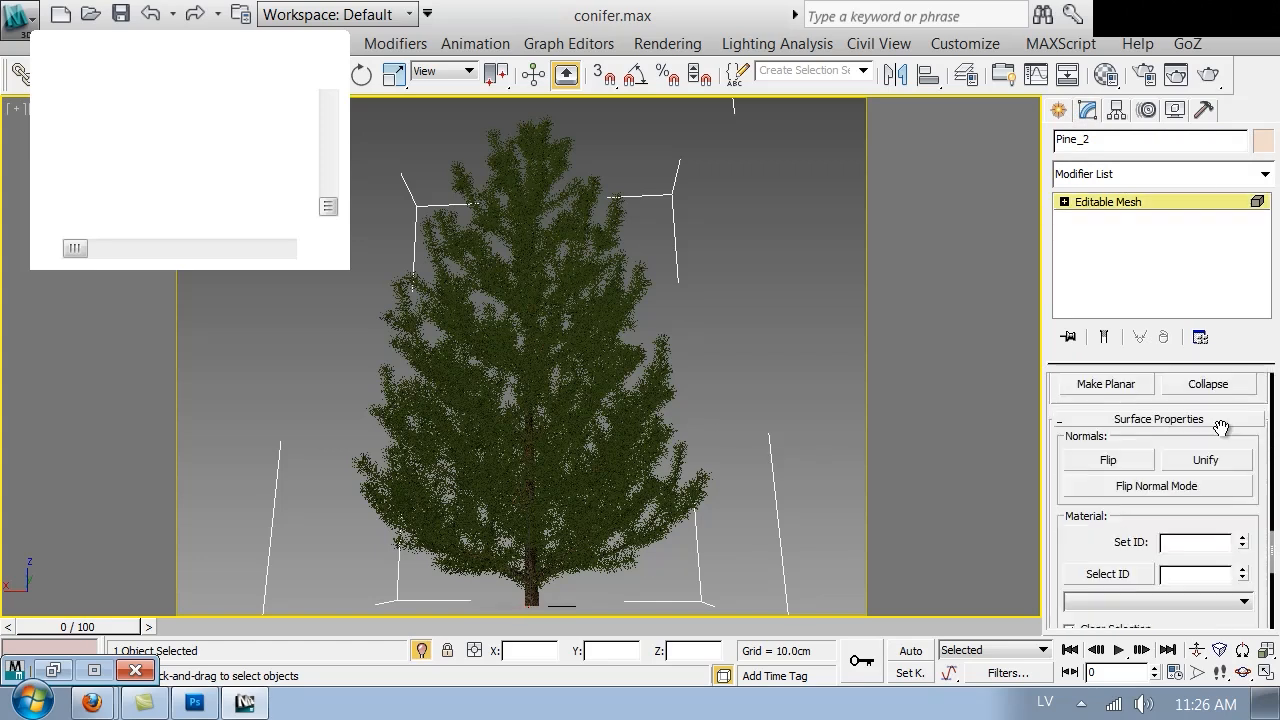
pyautogui.scroll(2, 1200, 434)
pyautogui.write('2')
pyautogui.click(1112, 454)
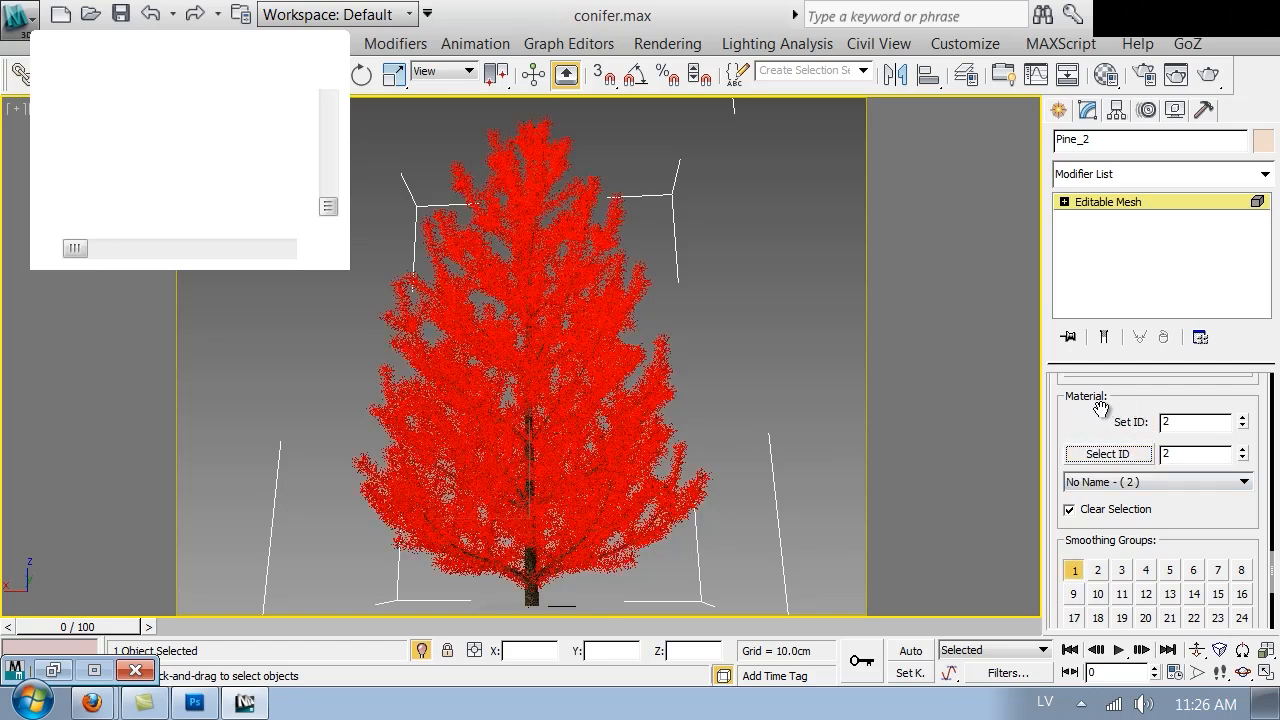
# - Detach the selected needles as a separate object and leave Element selection
pyautogui.scroll(5, 1108, 405)
pyautogui.scroll(6, 1223, 500)
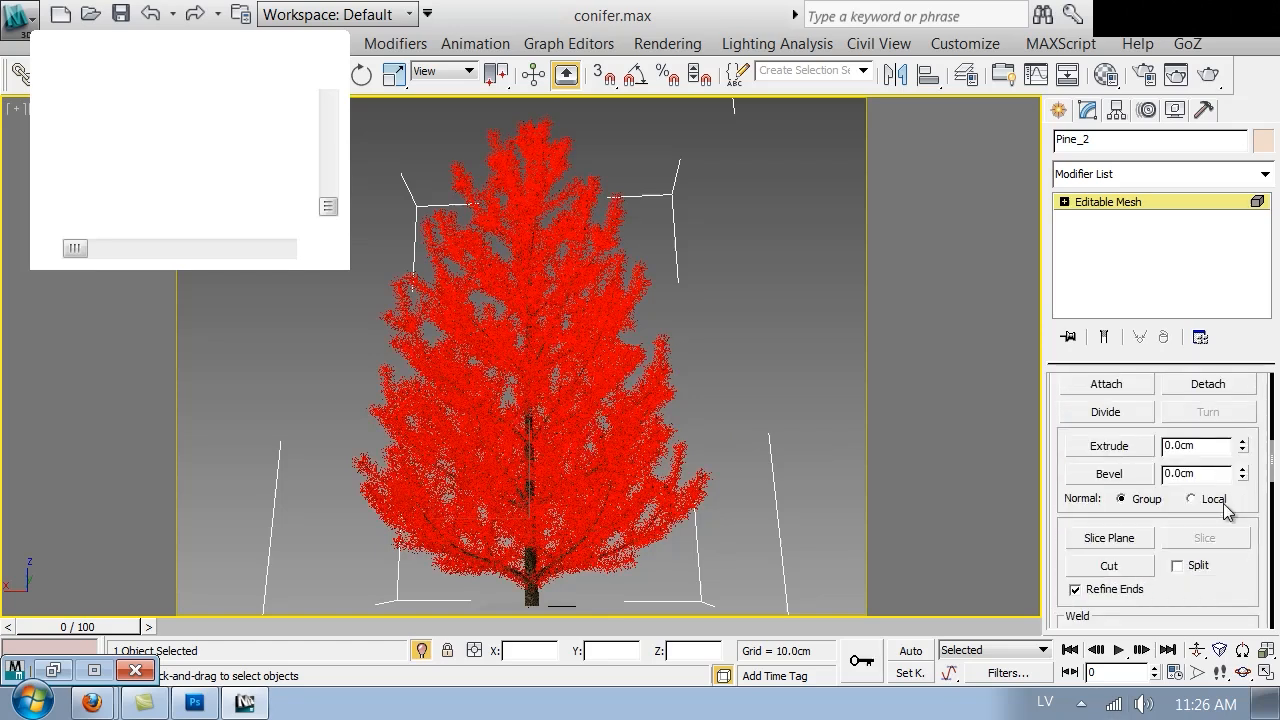
pyautogui.click(1208, 473)
pyautogui.click(700, 363)
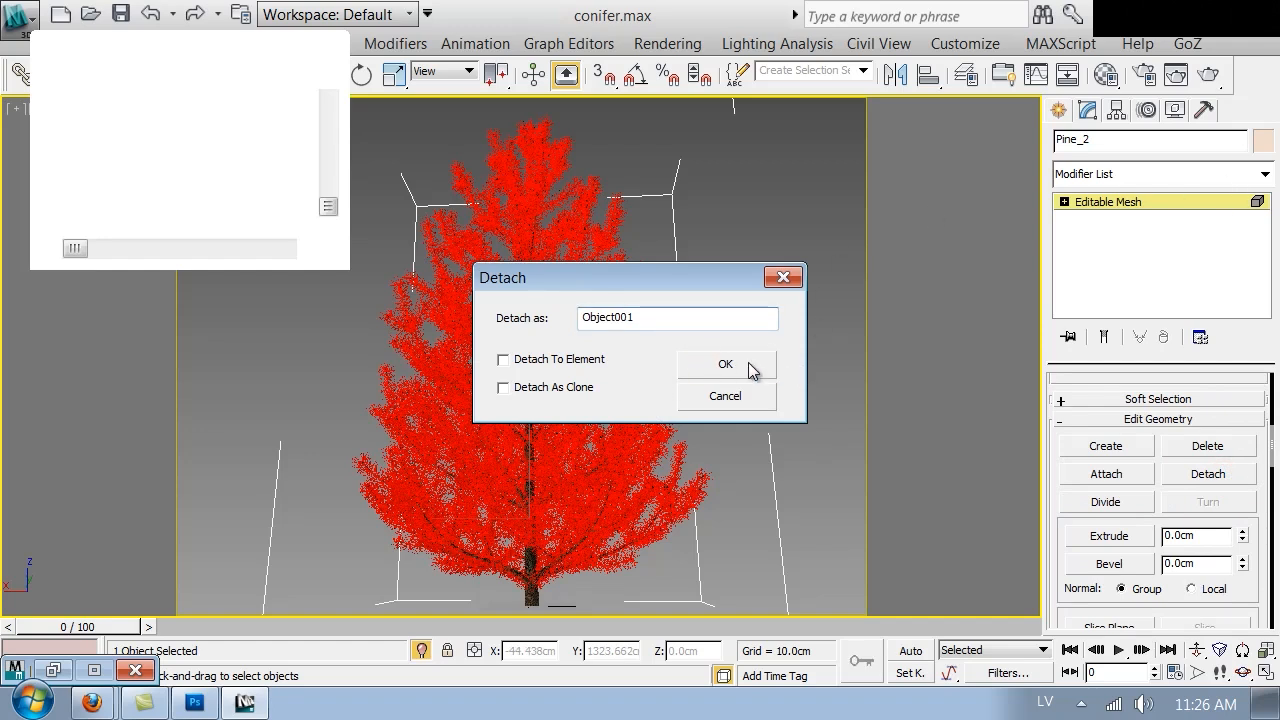
pyautogui.click(750, 366)
pyautogui.click(1124, 197)
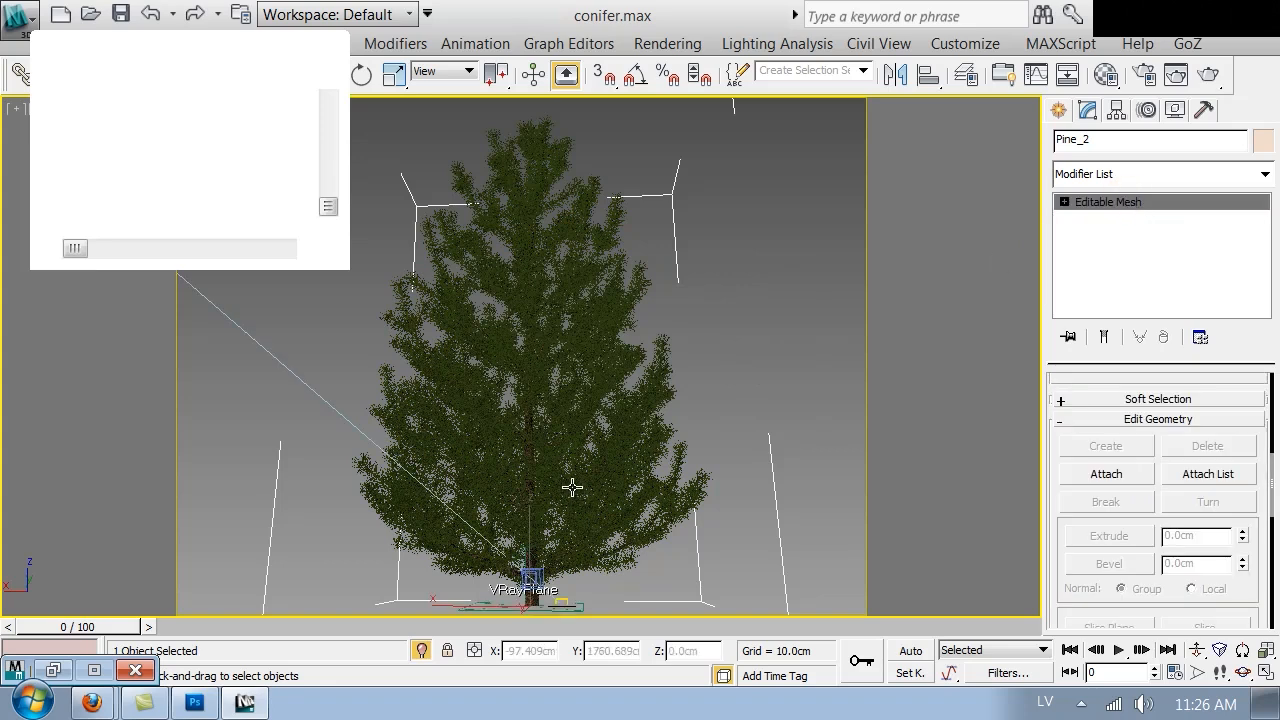
# - Hide the detached needles and examine the bark texture on the bare trunk and branches
pyautogui.scroll(-3, 573, 487)
pyautogui.click(709, 384)
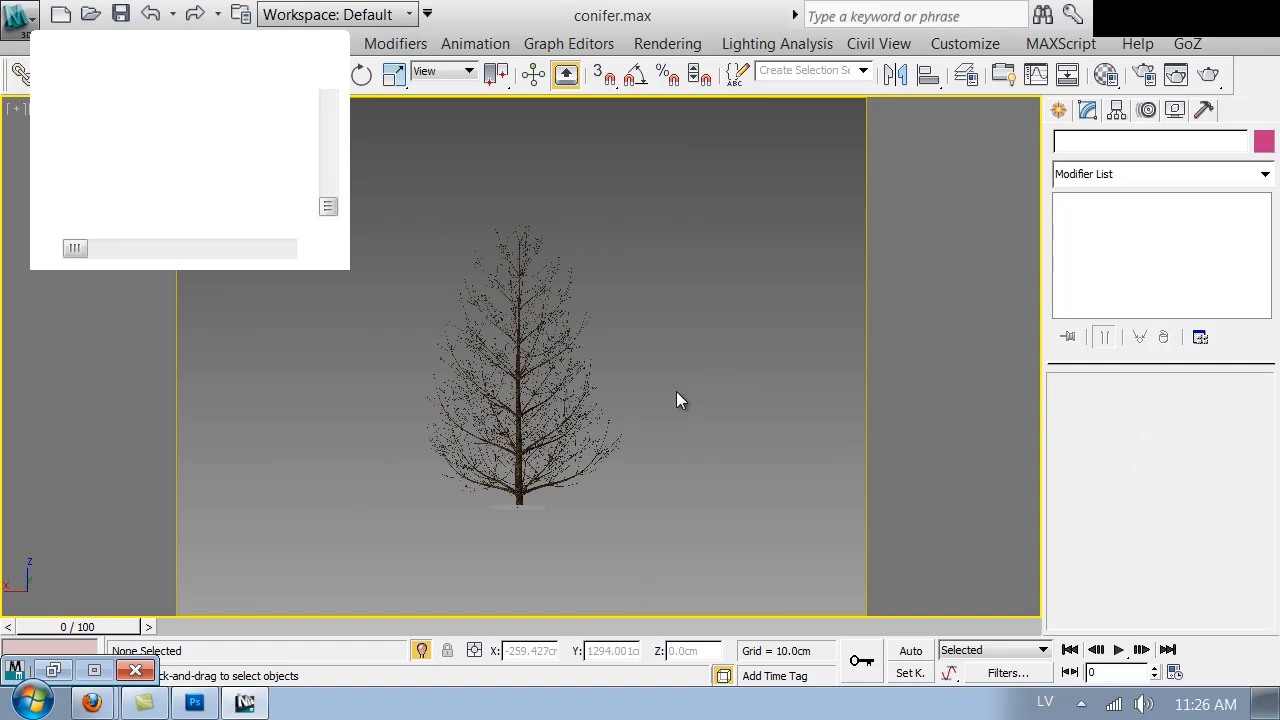
pyautogui.scroll(10, 515, 480)
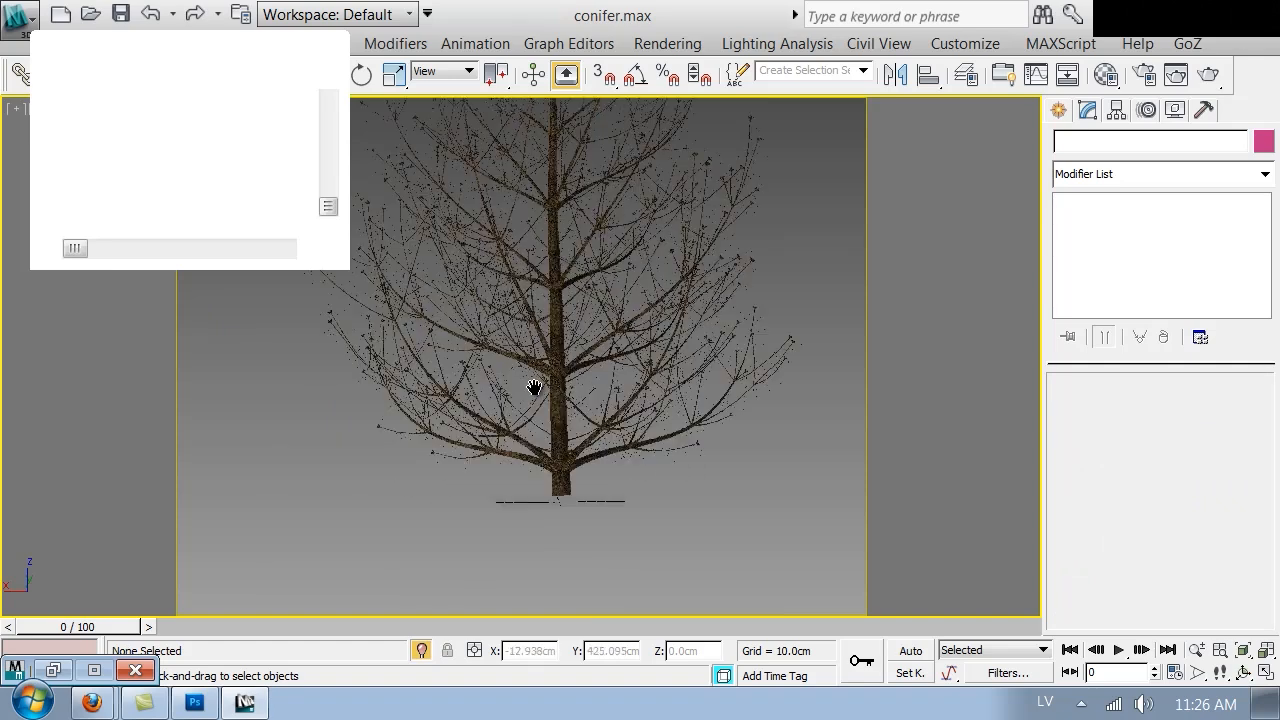
pyautogui.moveTo(672, 305); pyautogui.dragTo(633, 512, button='middle')
pyautogui.keyDown('alt'); pyautogui.moveTo(676, 425); pyautogui.dragTo(639, 514, button='middle'); pyautogui.keyUp('alt')
pyautogui.scroll(-5, 639, 514)
pyautogui.keyDown('alt'); pyautogui.moveTo(606, 280); pyautogui.dragTo(733, 519, button='middle'); pyautogui.keyUp('alt')
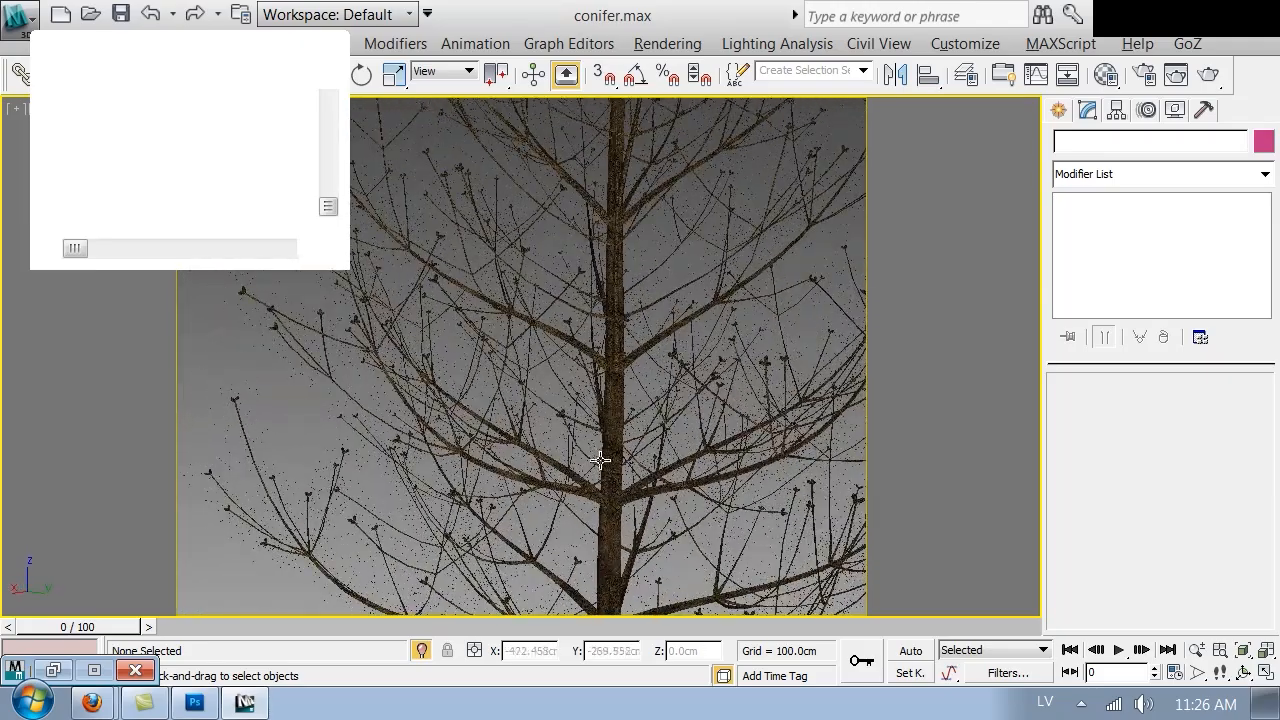
# - Set the Blur of the Trunk material's diffuse bitmap to 0.01
pyautogui.press('m')
pyautogui.click(935, 534)
pyautogui.moveTo(788, 577); pyautogui.dragTo(797, 446)
pyautogui.doubleClick(843, 524)
pyautogui.write('0.01')
pyautogui.press('Return')
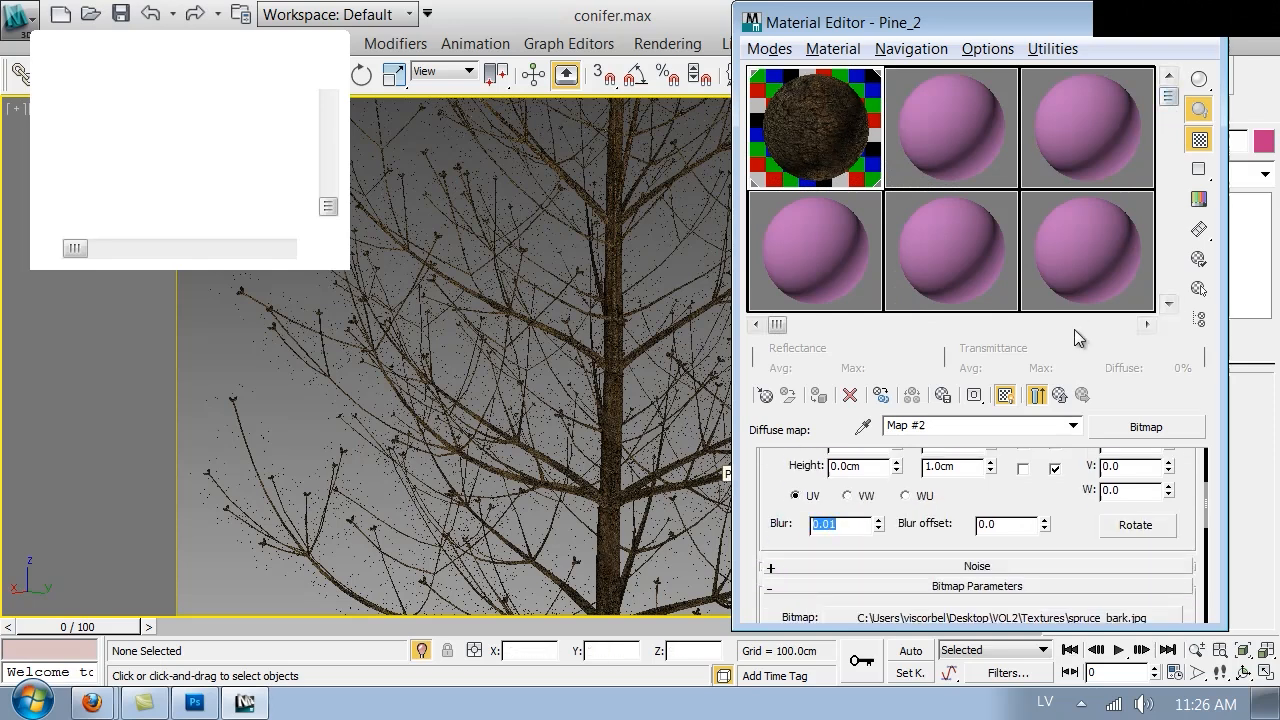
# - Return to the Trunk material and assign spruce_refl.jpg as a Bitmap in its Reflect slot
pyautogui.click(1040, 394)
pyautogui.click(970, 603)
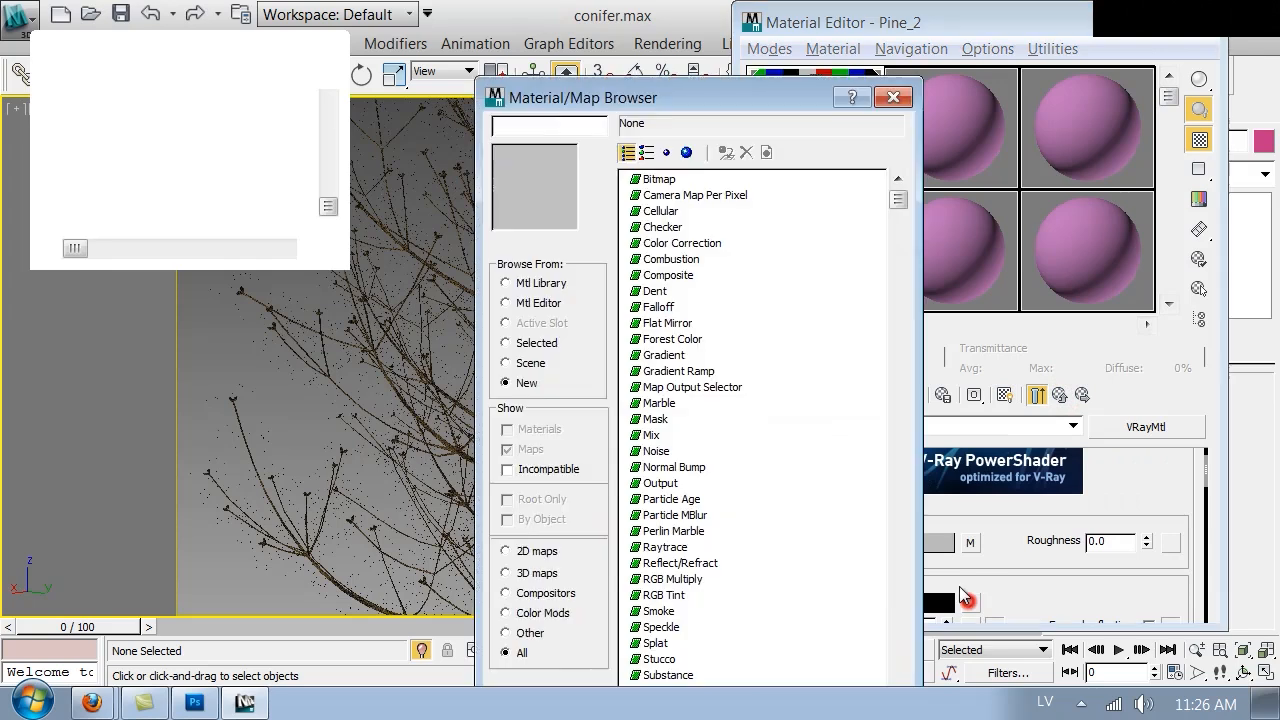
pyautogui.click(645, 179)
pyautogui.doubleClick(645, 179)
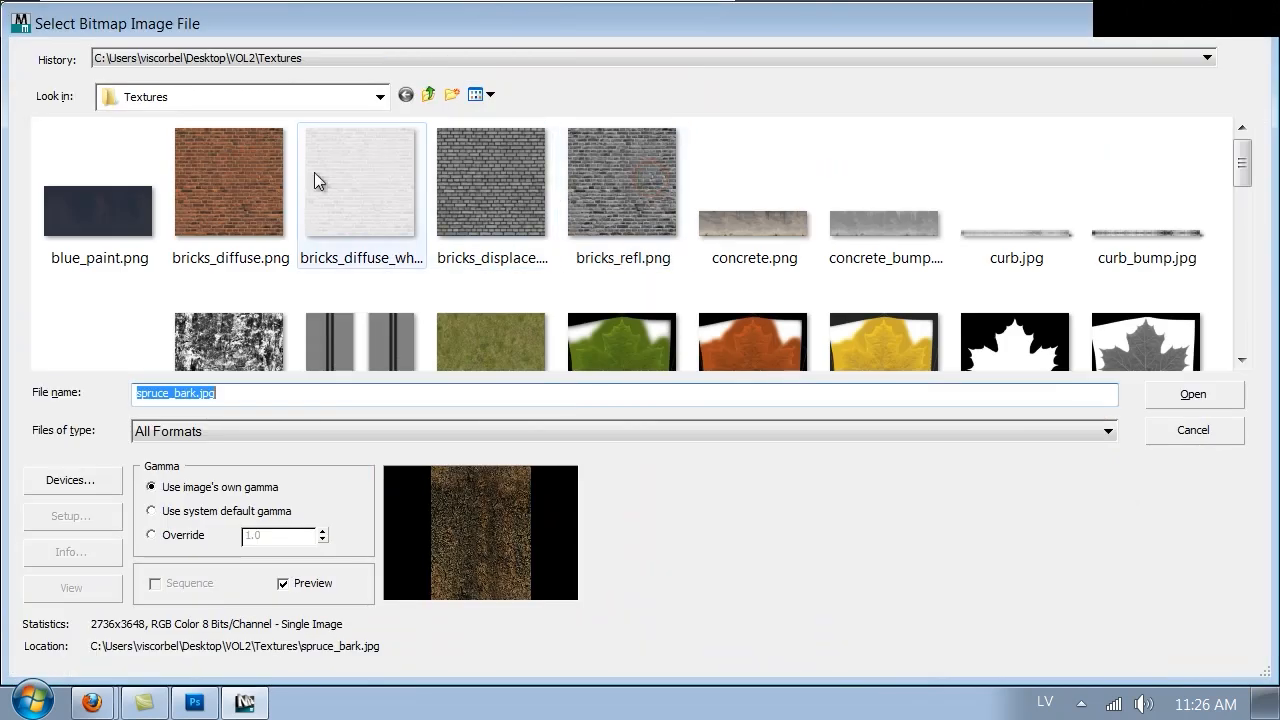
pyautogui.moveTo(1240, 160); pyautogui.dragTo(1246, 330)
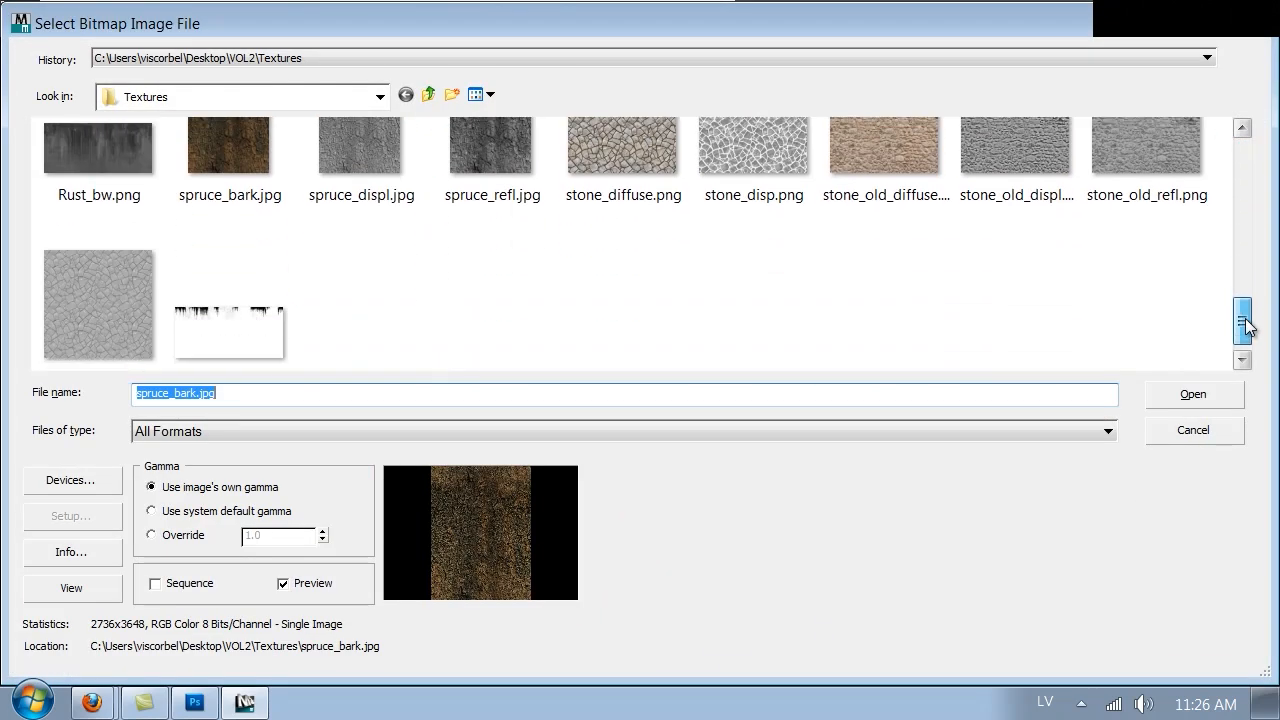
pyautogui.click(476, 156)
pyautogui.doubleClick(476, 156)
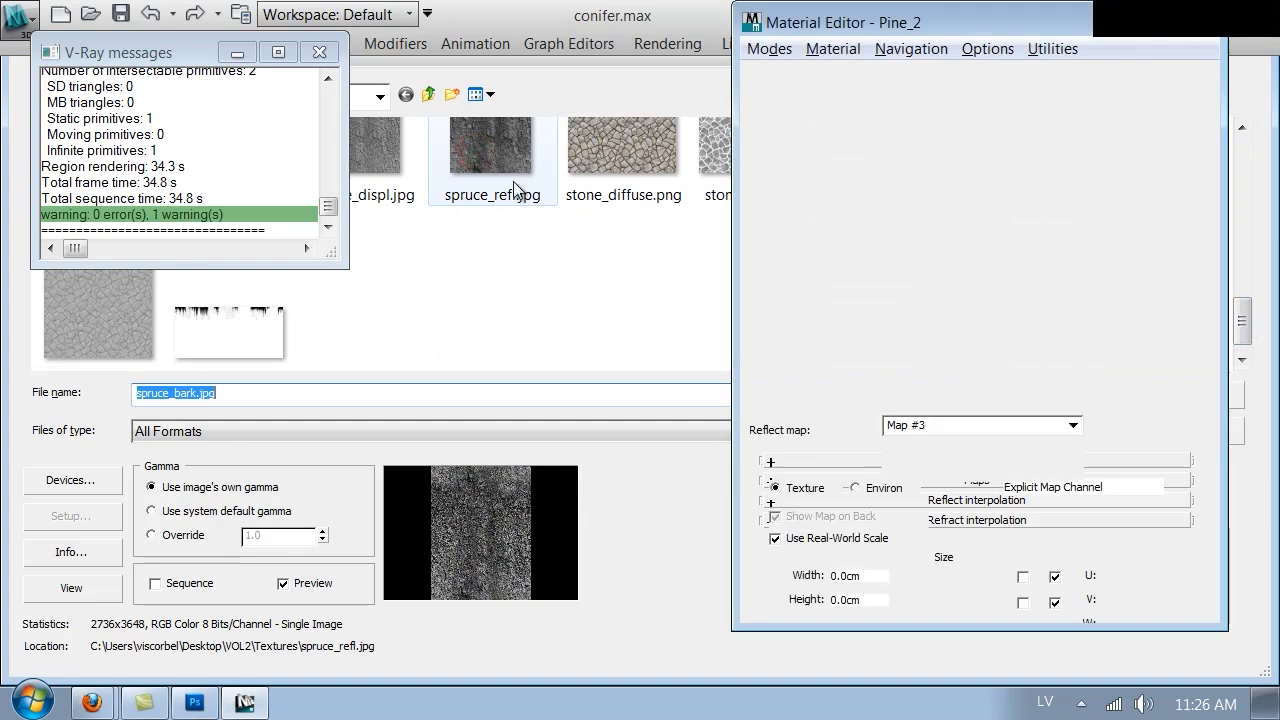
# - Return to the Trunk material and set its reflection glossiness to 0.5
pyautogui.click(1059, 395)
pyautogui.scroll(-3, 997, 591)
pyautogui.moveTo(945, 573); pyautogui.dragTo(950, 606)
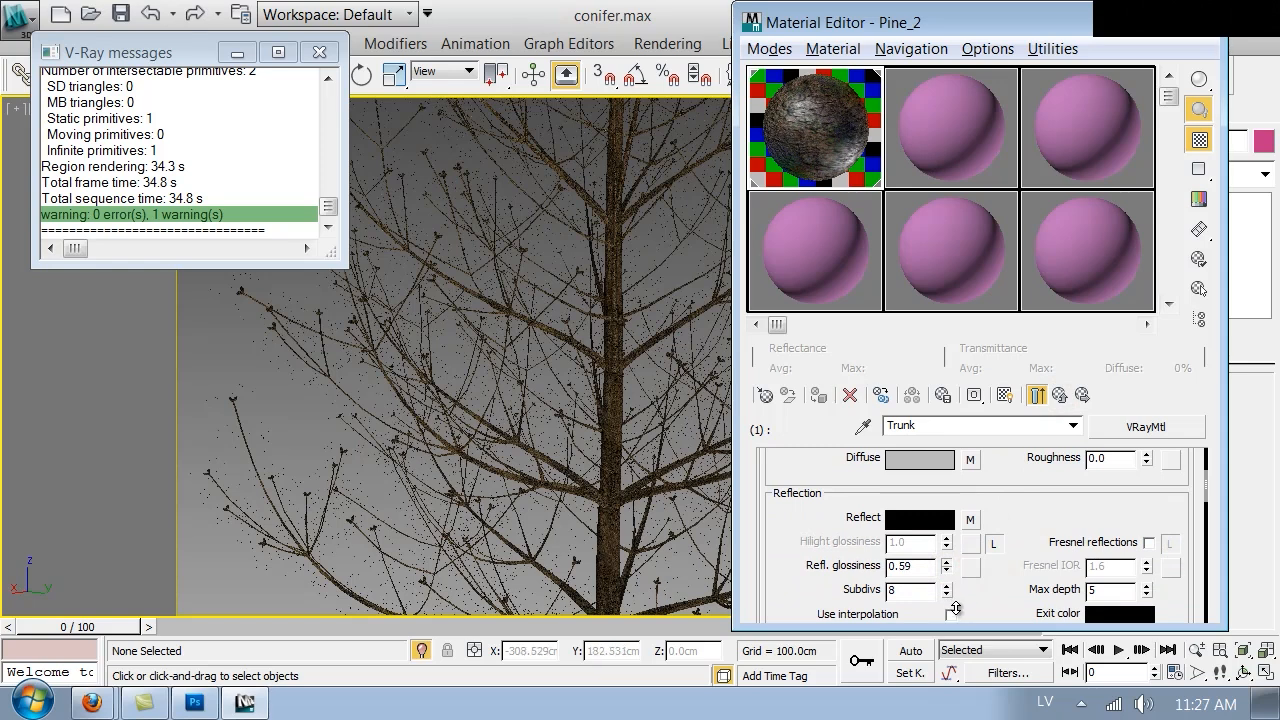
pyautogui.doubleClick(915, 567)
pyautogui.write('0.5')
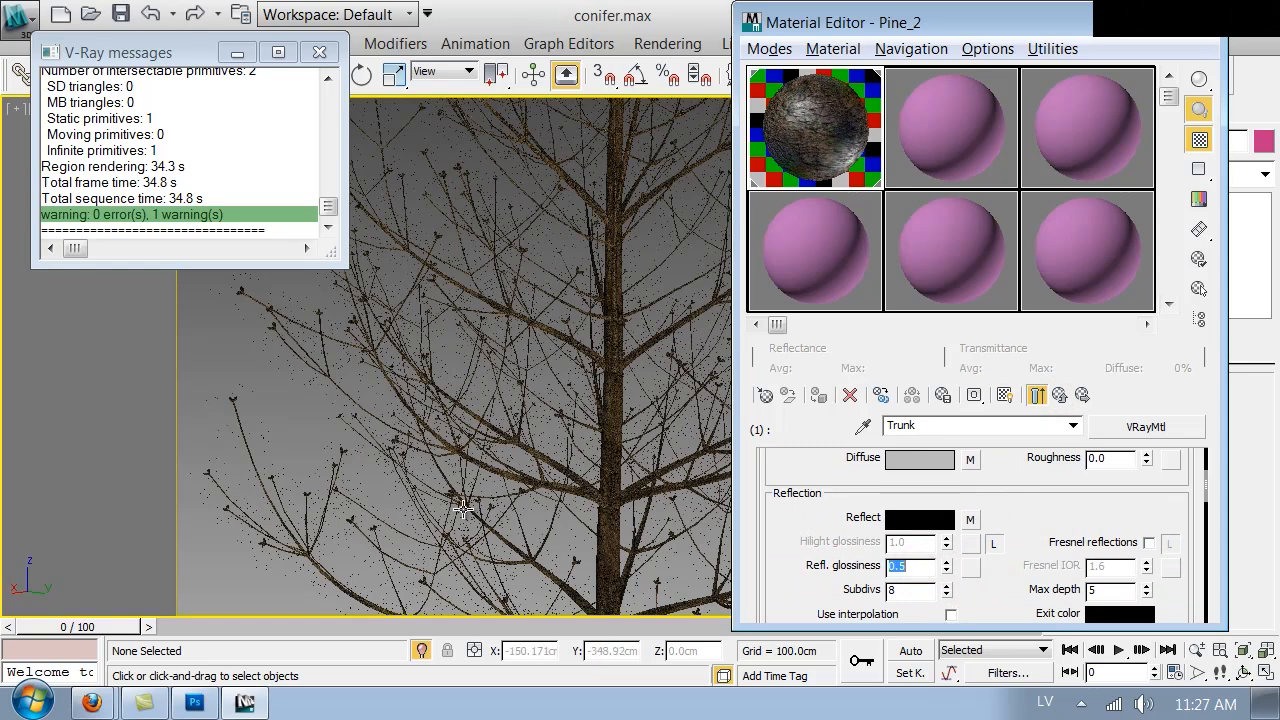
pyautogui.press('Return')
# - Enable Fresnel reflections on the Trunk material with a Fresnel IOR of 3.0 and check the enlarged sample preview
pyautogui.click(1150, 542)
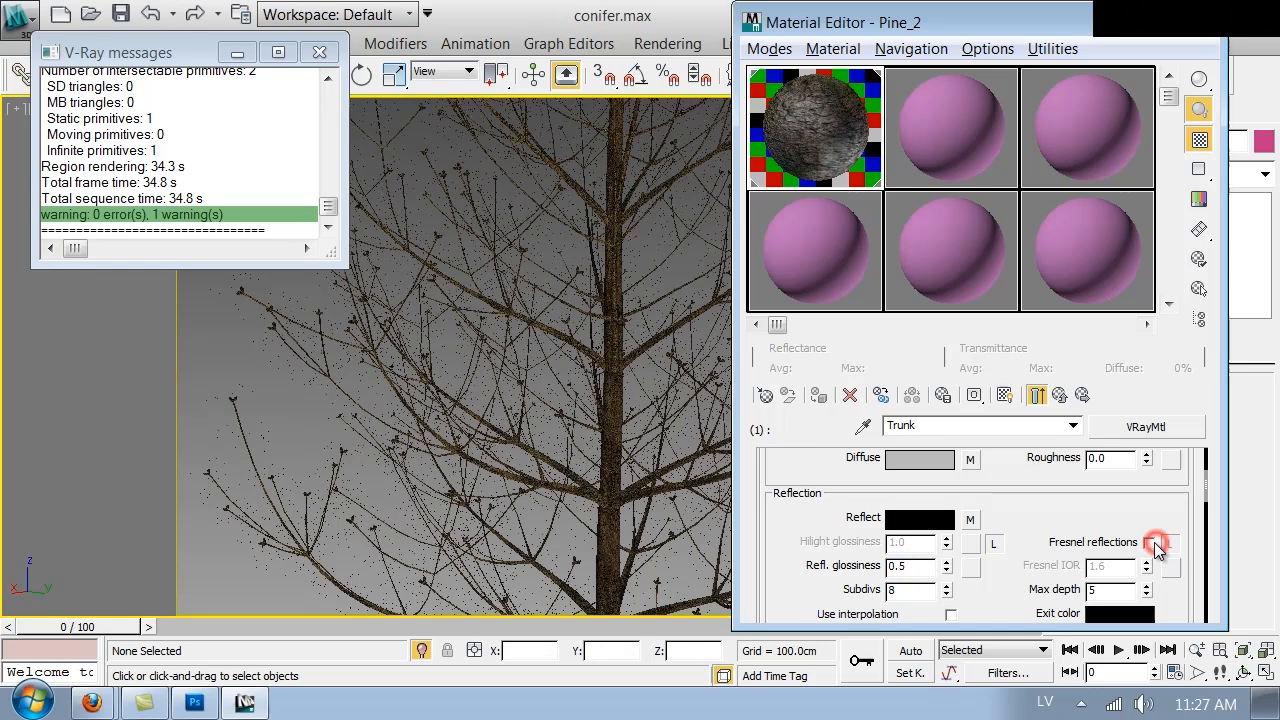
pyautogui.doubleClick(1110, 566)
pyautogui.write('3')
pyautogui.press('Return')
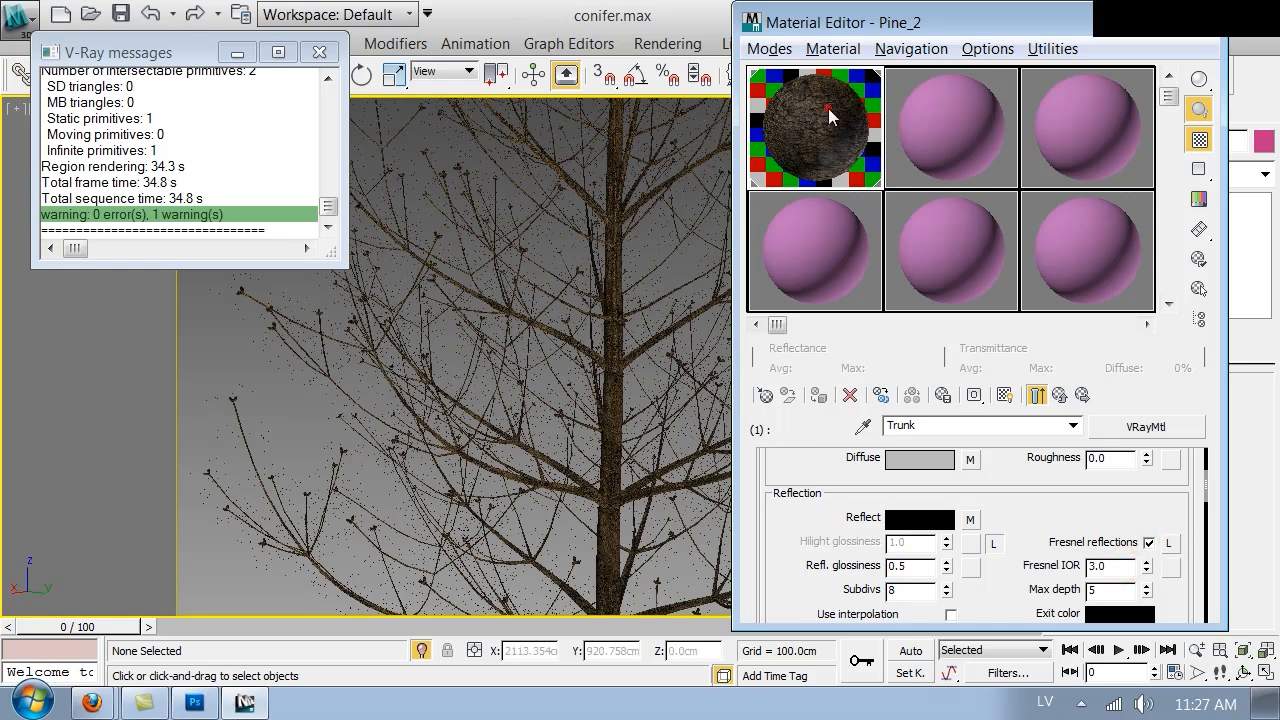
pyautogui.doubleClick(828, 108)
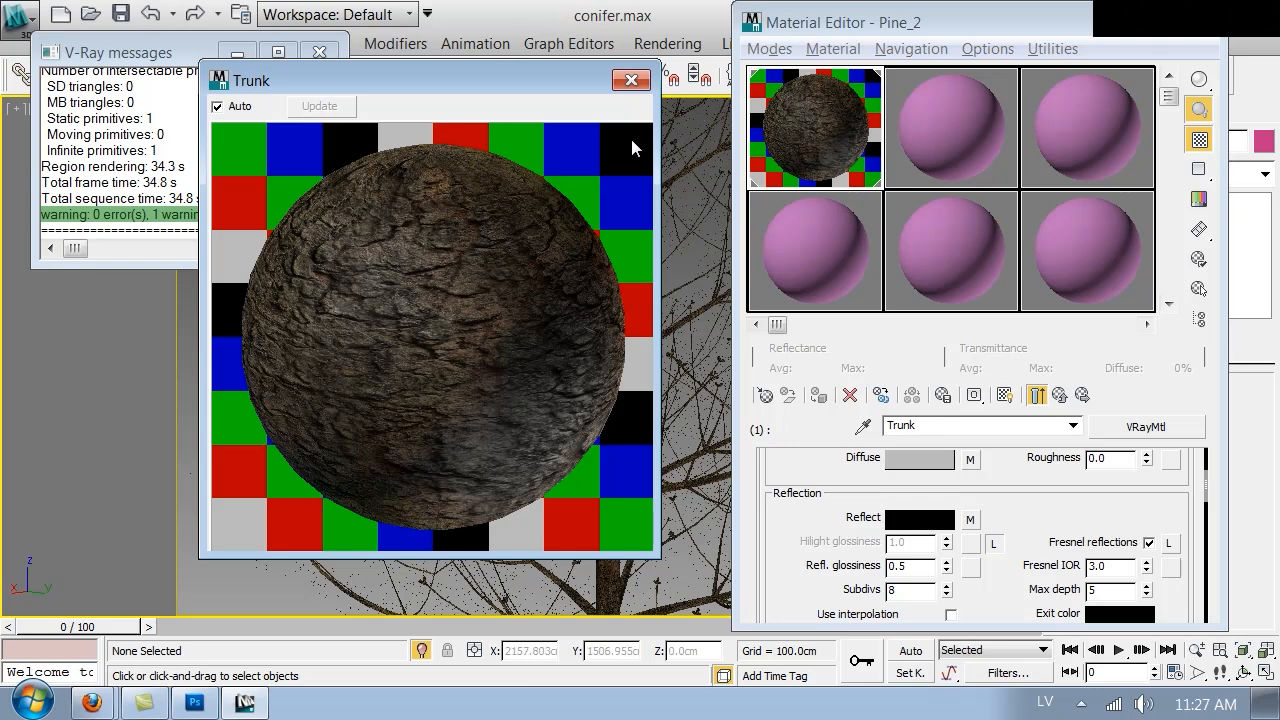
pyautogui.click(619, 82)
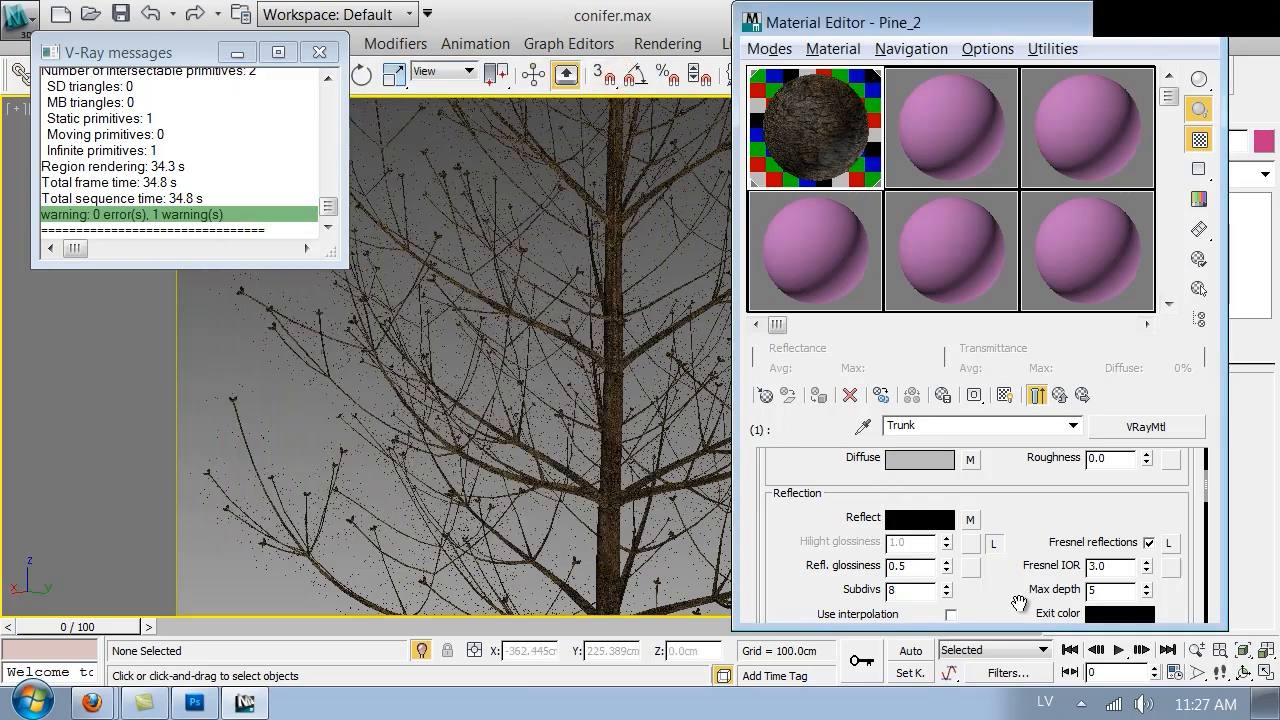
# - Assign spruce_displ.jpg as a Bitmap in the Trunk material's Bump slot
pyautogui.moveTo(1021, 604); pyautogui.dragTo(995, 513)
pyautogui.click(977, 553)
pyautogui.moveTo(805, 600); pyautogui.dragTo(805, 501)
pyautogui.click(1000, 606)
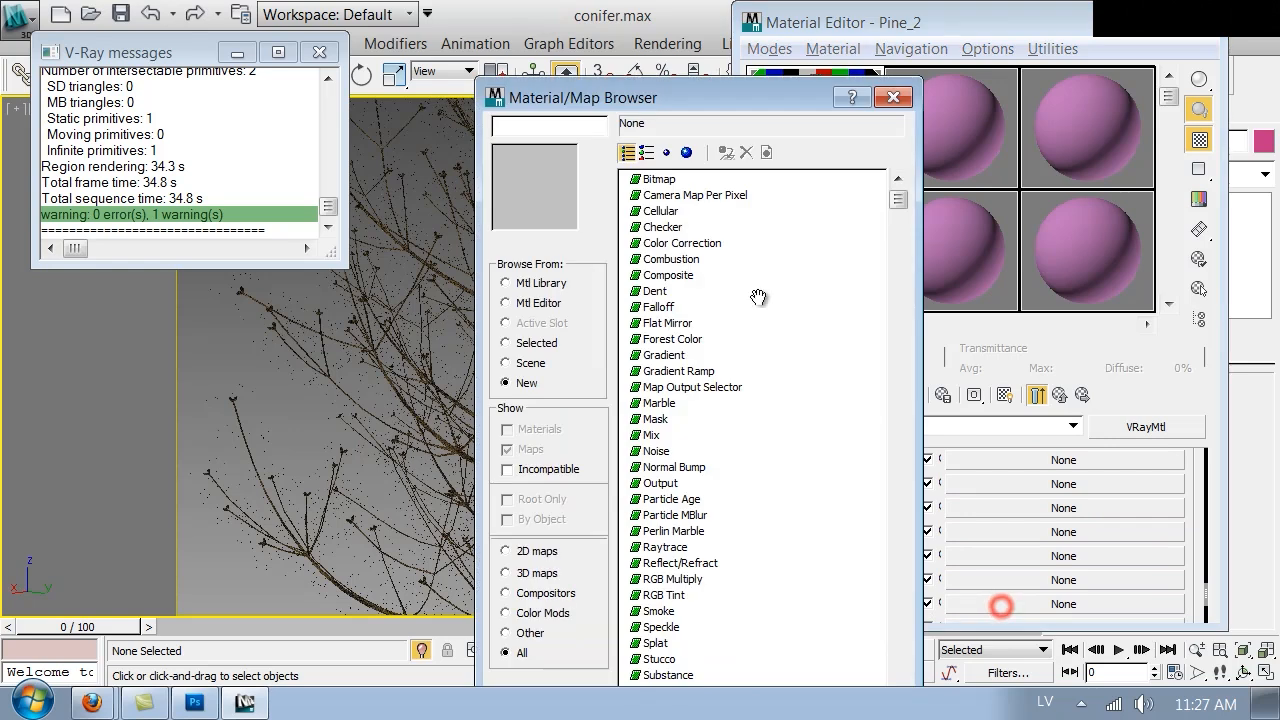
pyautogui.doubleClick(648, 180)
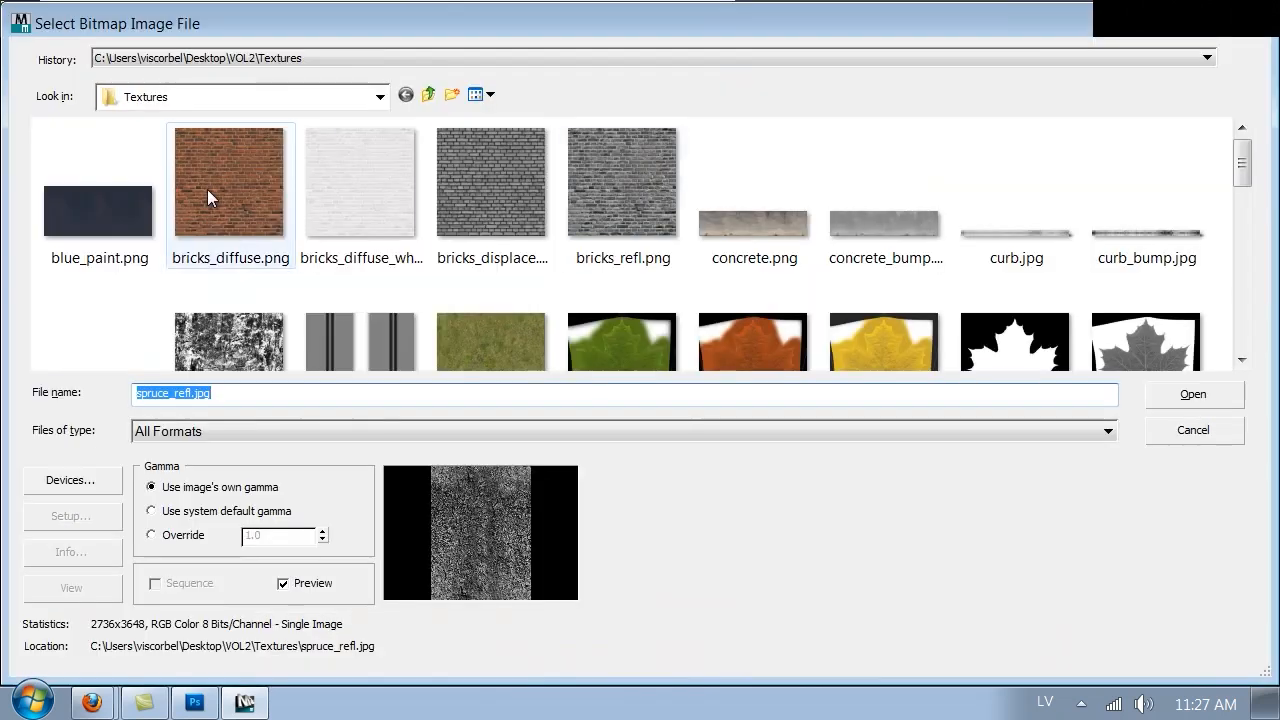
pyautogui.moveTo(1241, 170); pyautogui.dragTo(1225, 301)
pyautogui.doubleClick(368, 249)
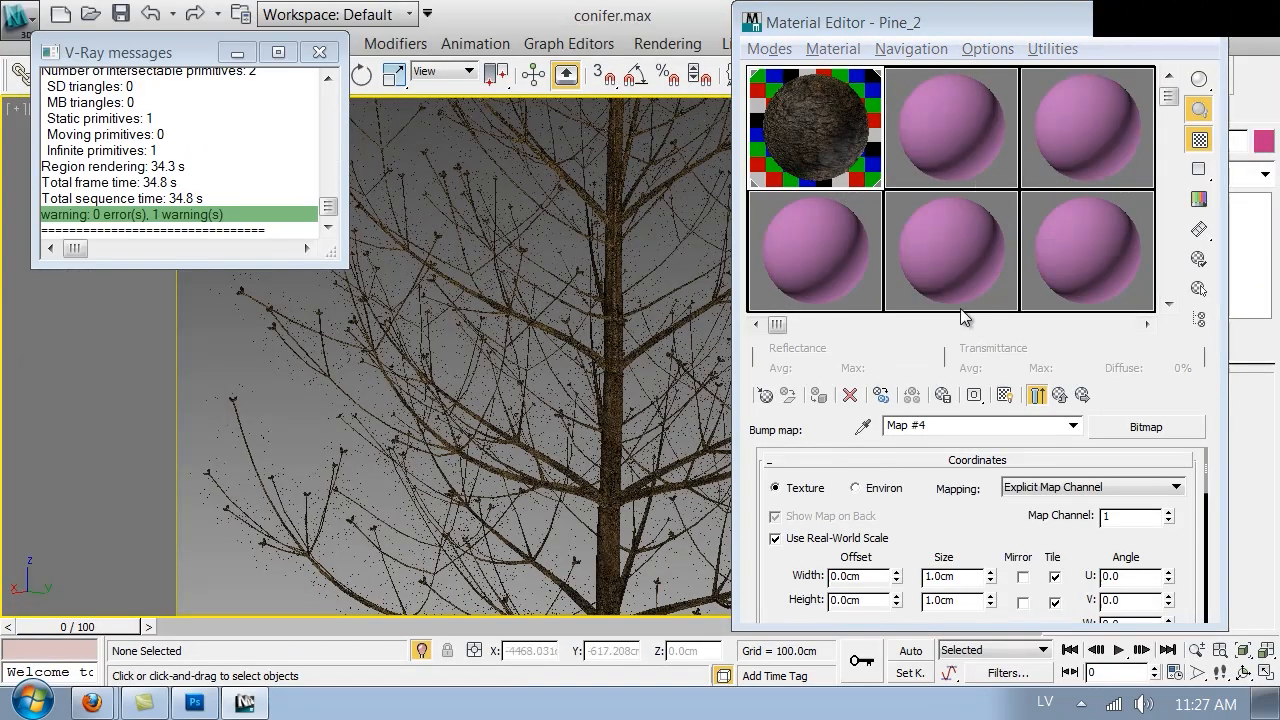
# - Set the bump bitmap's Blur to 0.01 while checking the enlarged material preview, and close the preview
pyautogui.doubleClick(821, 134)
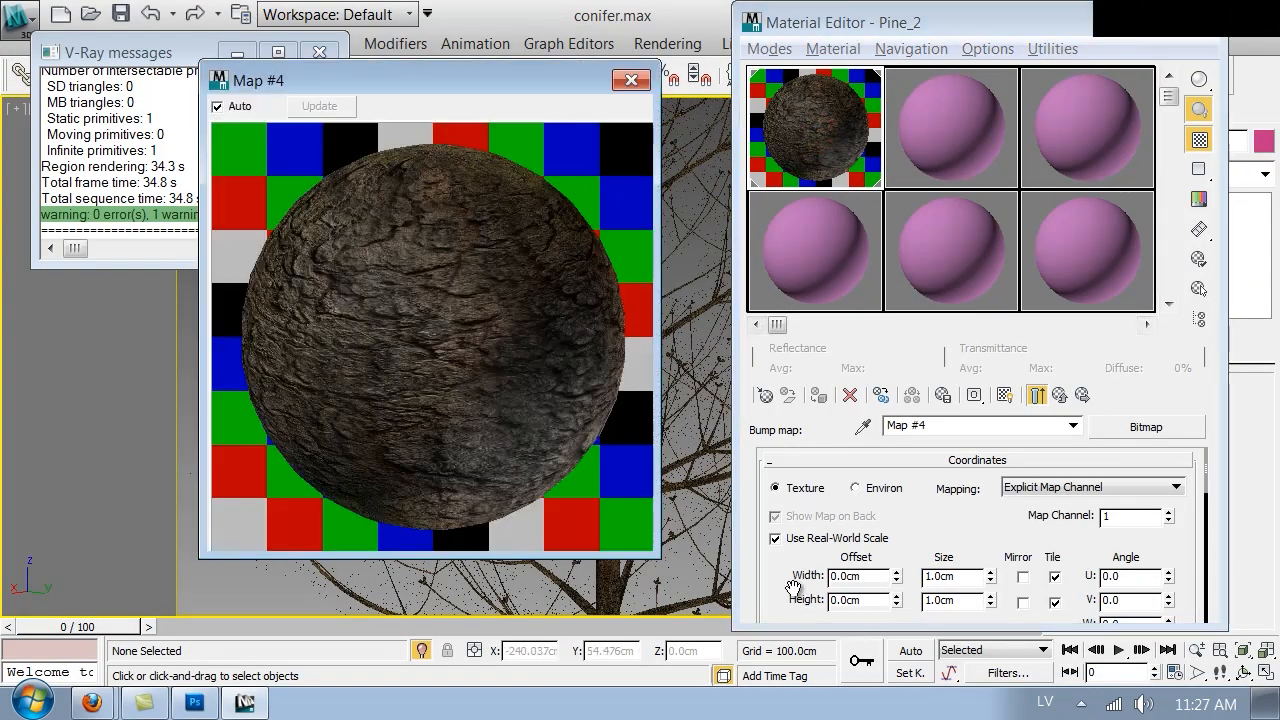
pyautogui.scroll(-5, 793, 586)
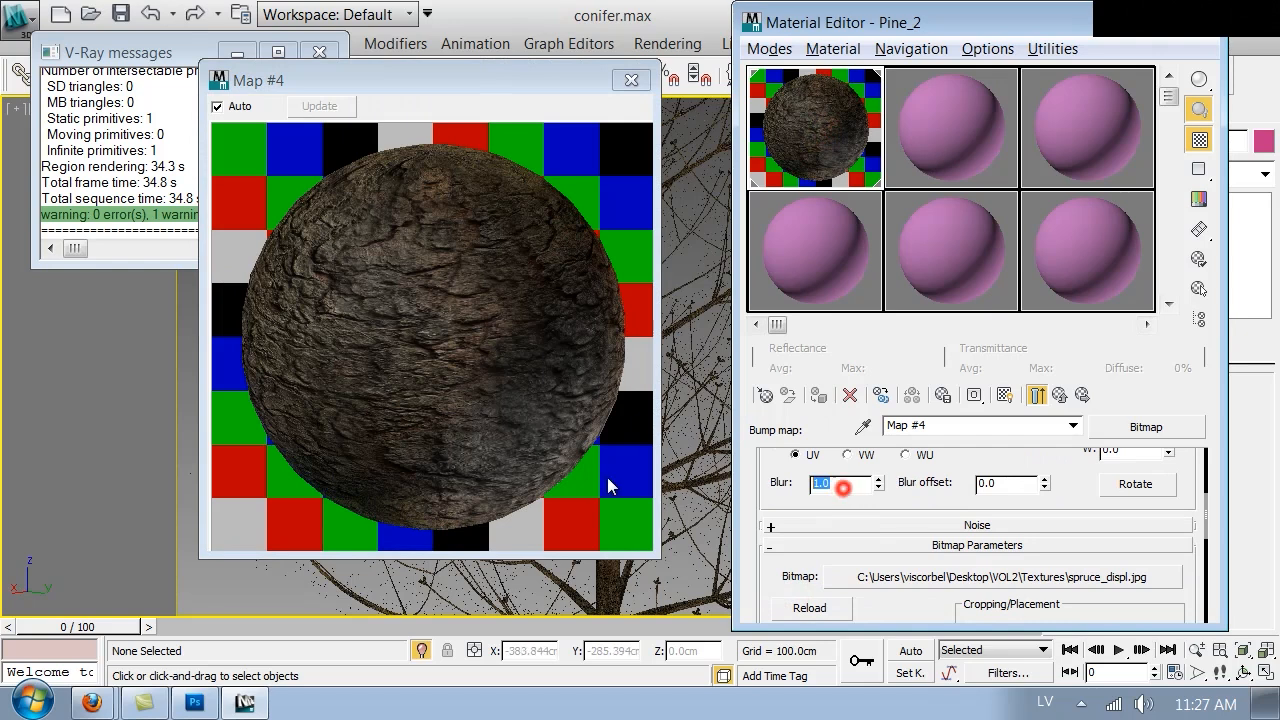
pyautogui.write('0.01')
pyautogui.press('Return')
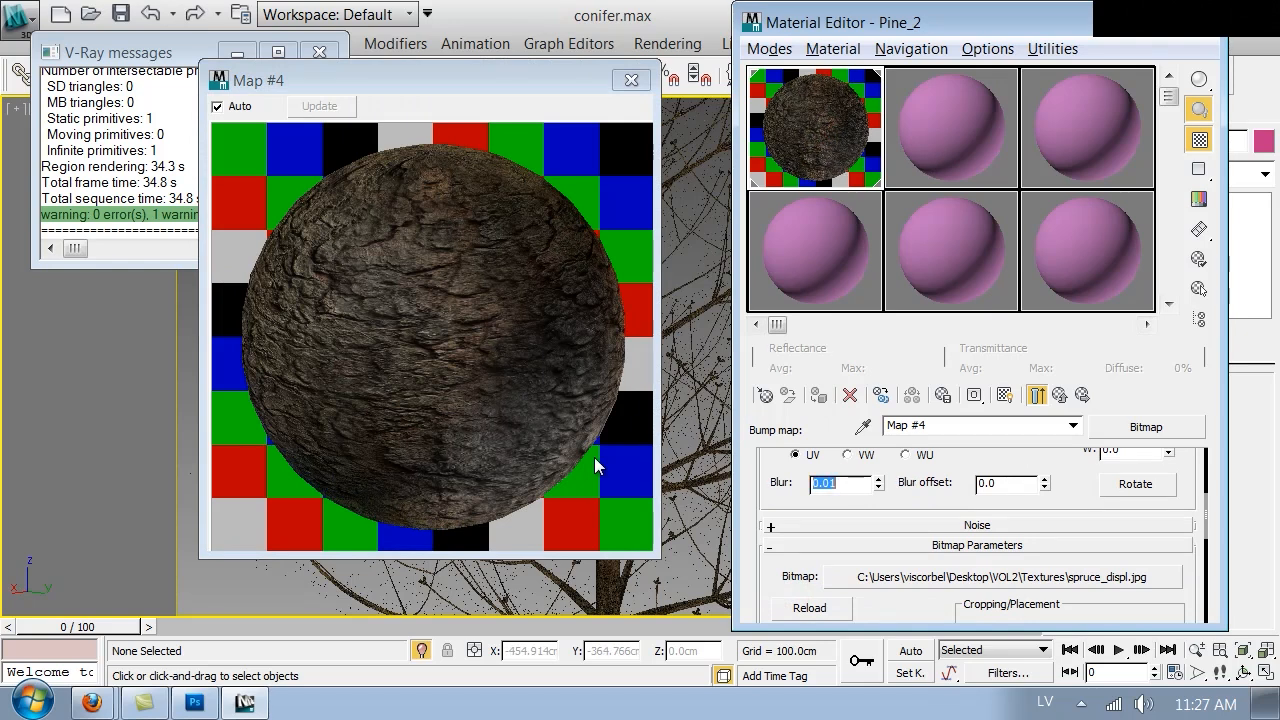
pyautogui.click(631, 80)
# - Render the bare tree through VRayPhysicalCamera001 and arrange the frame buffer beside the Material Editor
pyautogui.press('c')
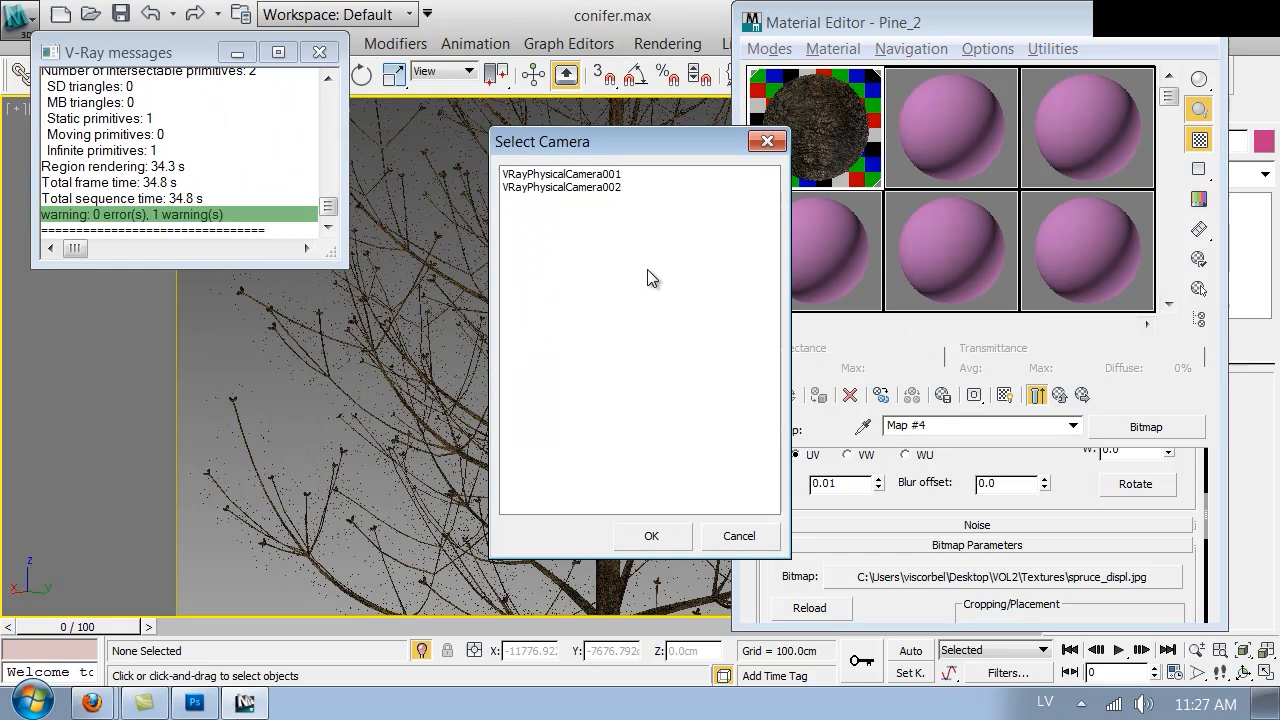
pyautogui.doubleClick(613, 179)
pyautogui.moveTo(995, 22); pyautogui.dragTo(1008, 138)
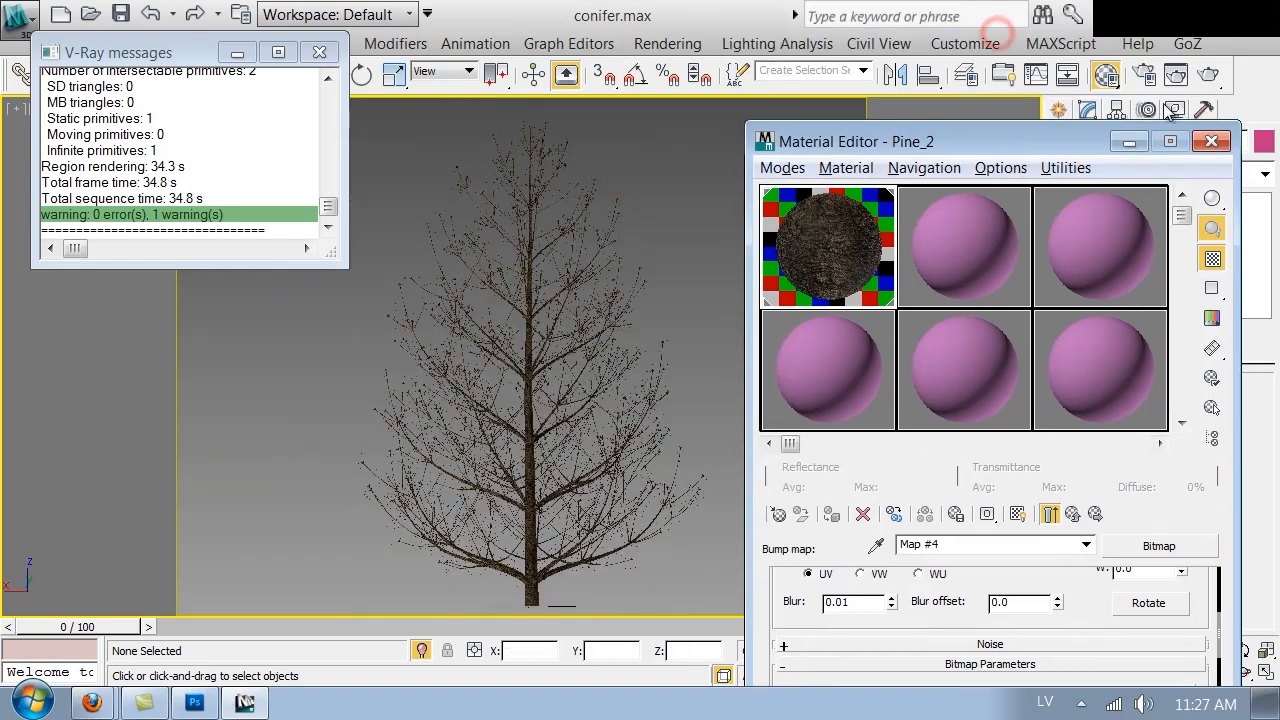
pyautogui.click(1207, 74)
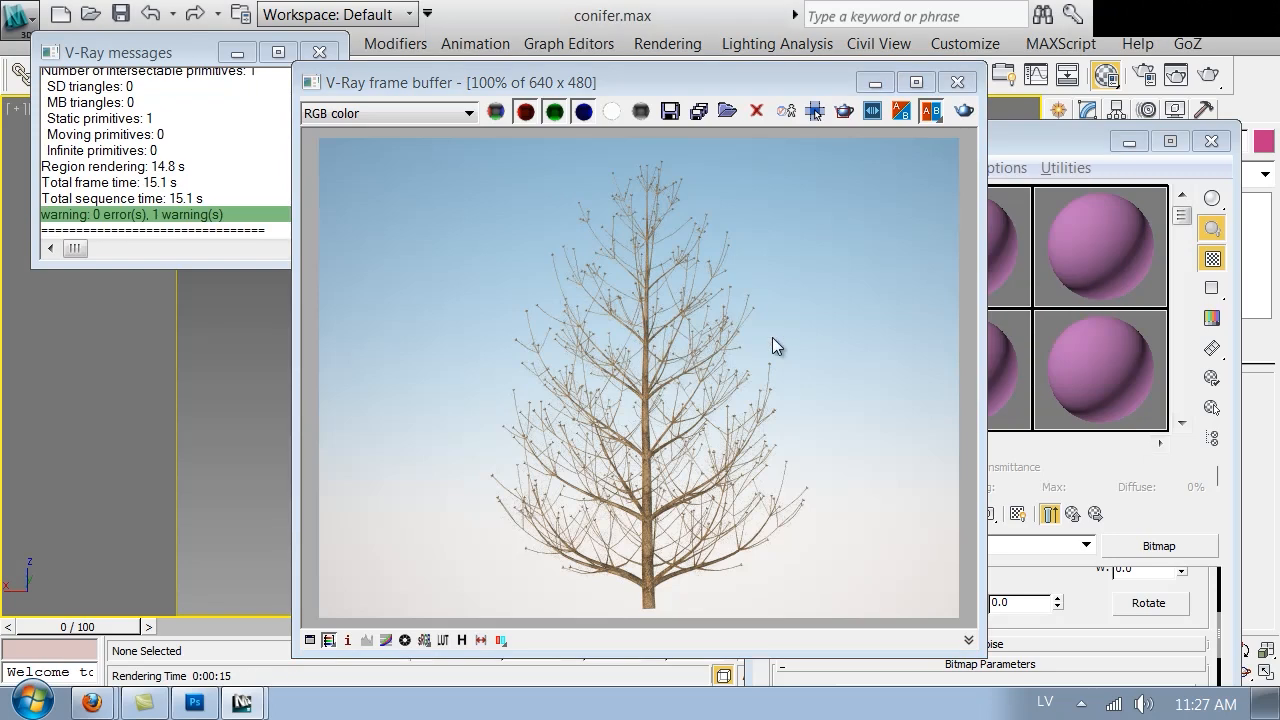
pyautogui.moveTo(640, 80); pyautogui.dragTo(548, 40)
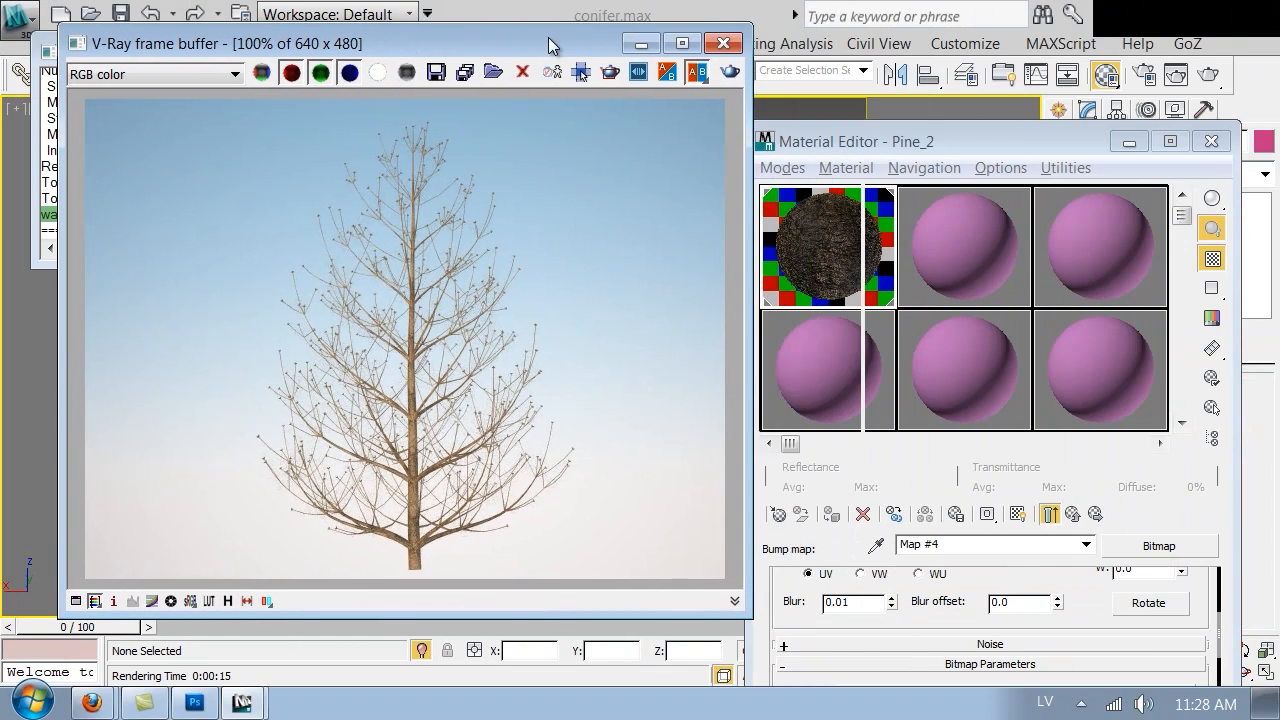
pyautogui.moveTo(835, 151); pyautogui.dragTo(816, 32)
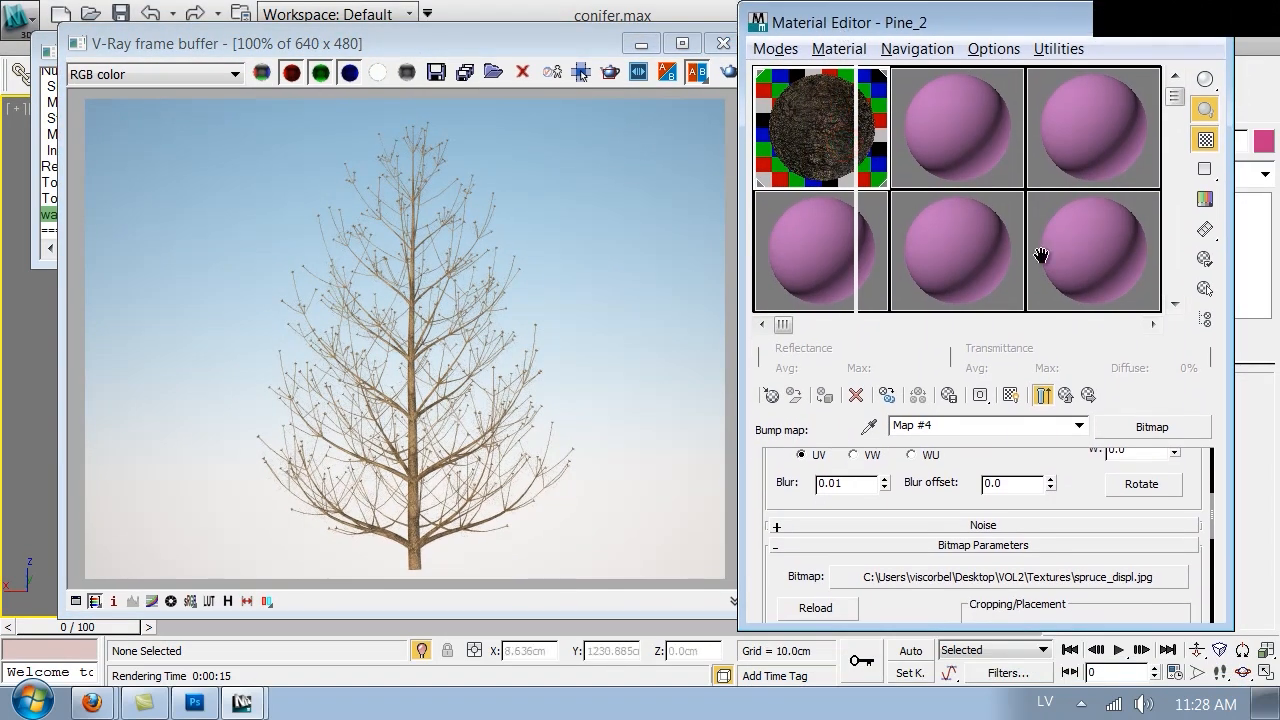
# - Return to the Trunk material and paste a copy of the spruce_displ.jpg bump map into its Displace slot
pyautogui.click(1065, 394)
pyautogui.moveTo(786, 577); pyautogui.dragTo(786, 488)
pyautogui.rightClick(985, 512)
pyautogui.click(1010, 557)
pyautogui.rightClick(996, 538)
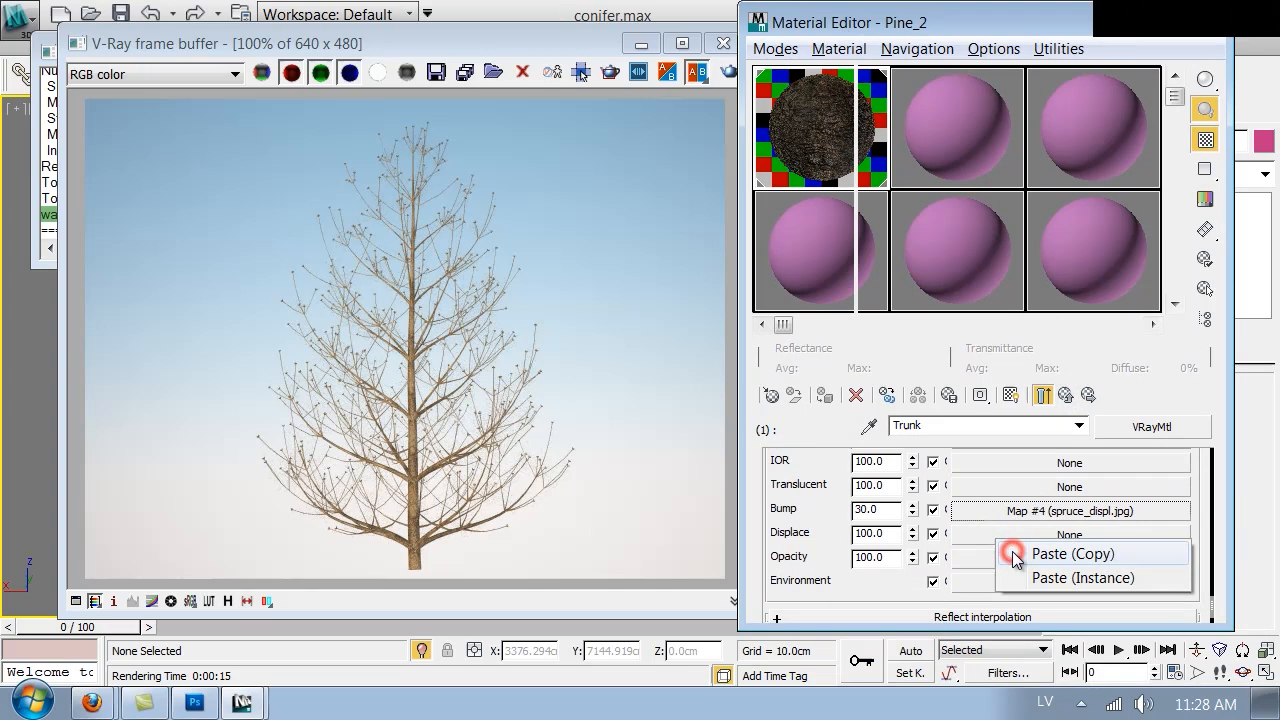
pyautogui.click(1013, 556)
# - Set the Trunk material's Displace amount to 0.5 and render the tree again
pyautogui.doubleClick(885, 533)
pyautogui.write('0.5')
pyautogui.press('Return')
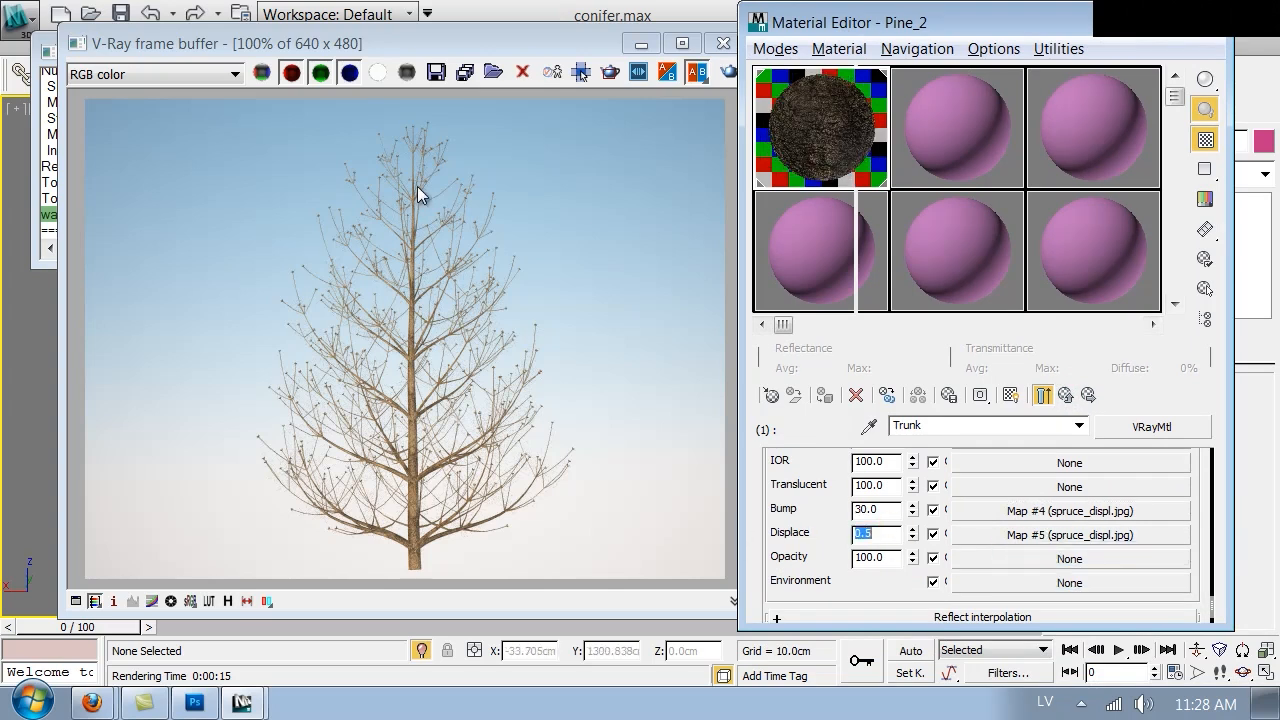
pyautogui.click(417, 186)
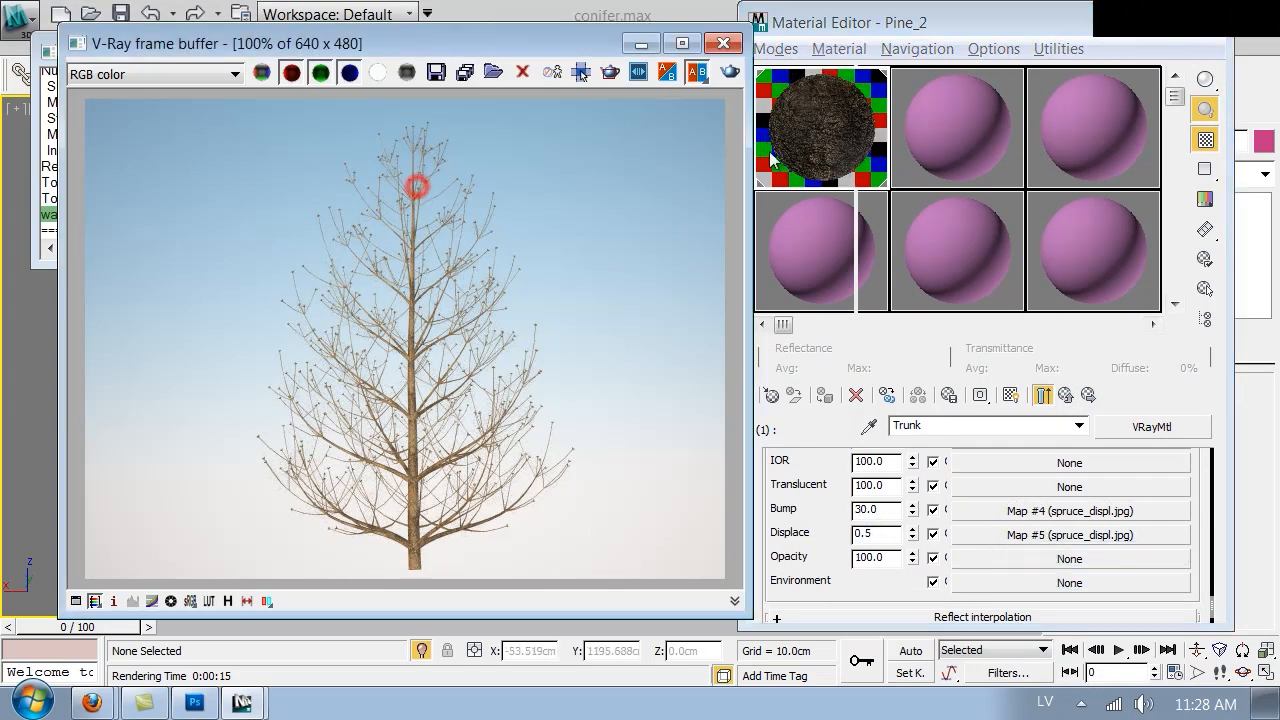
pyautogui.click(731, 76)
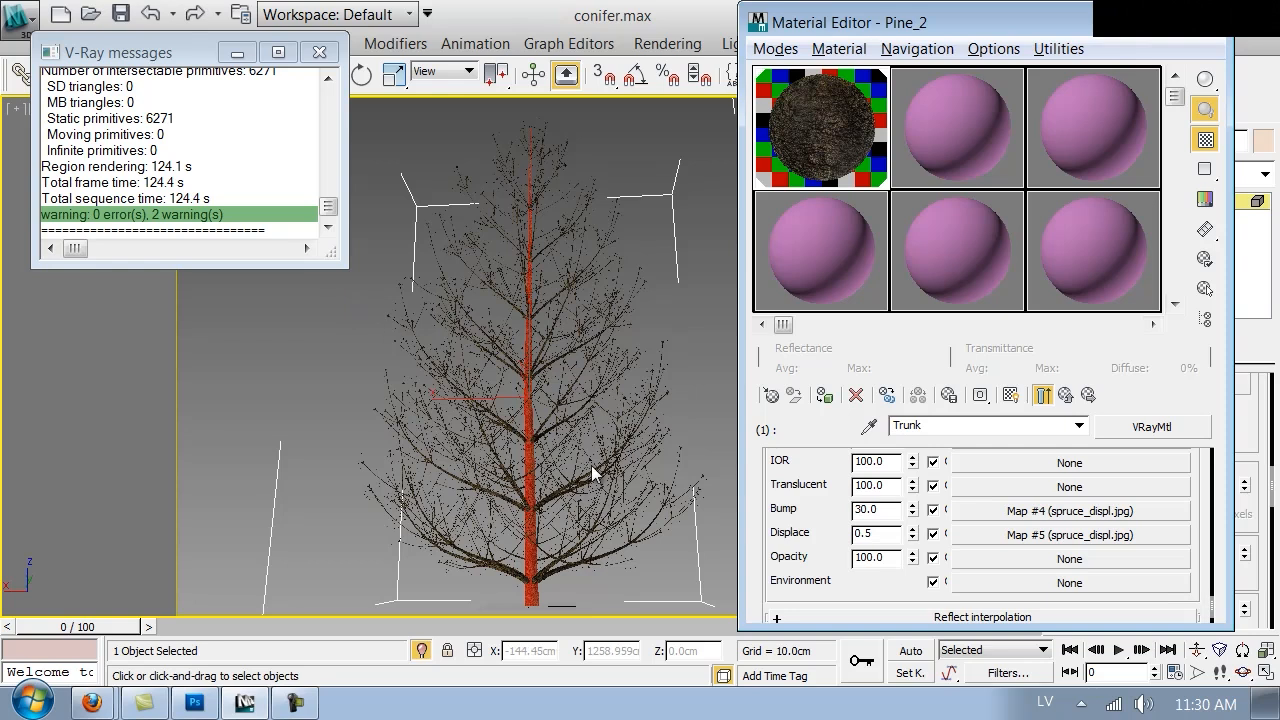
# - Close the Material Editor and select the central trunk of Pine_2 in Element mode
pyautogui.click(1216, 38)
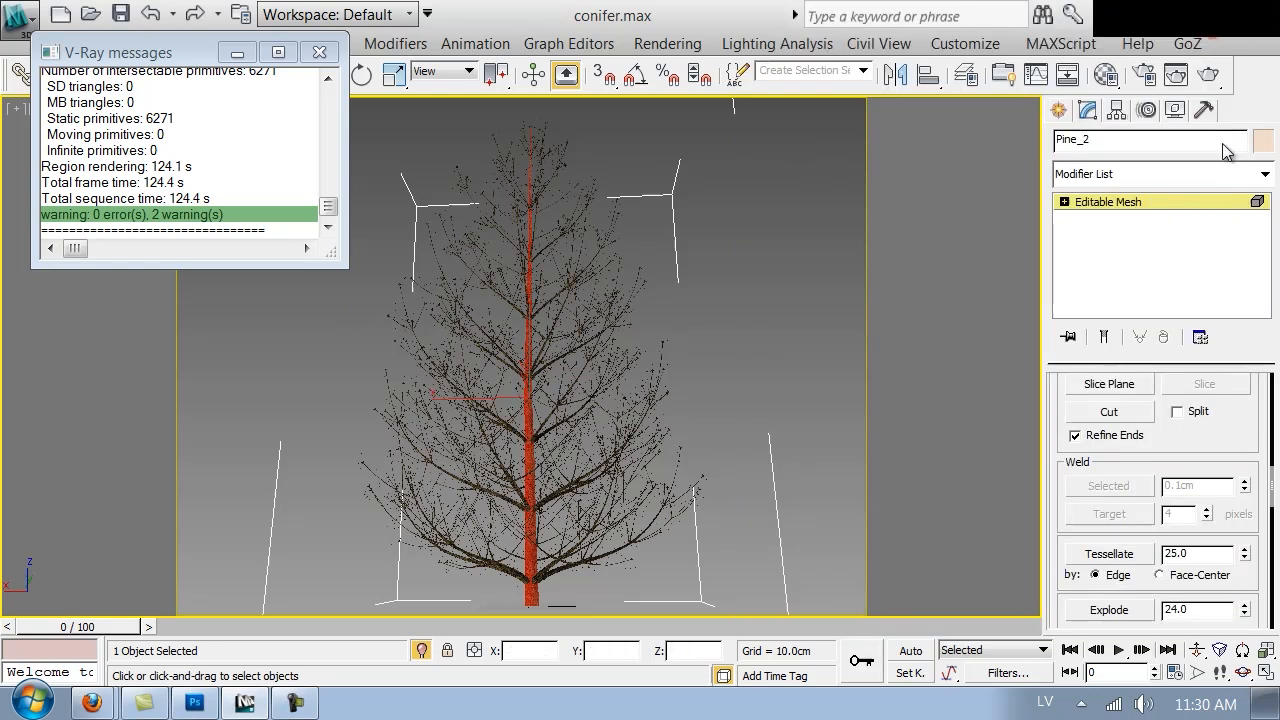
pyautogui.click(1202, 198)
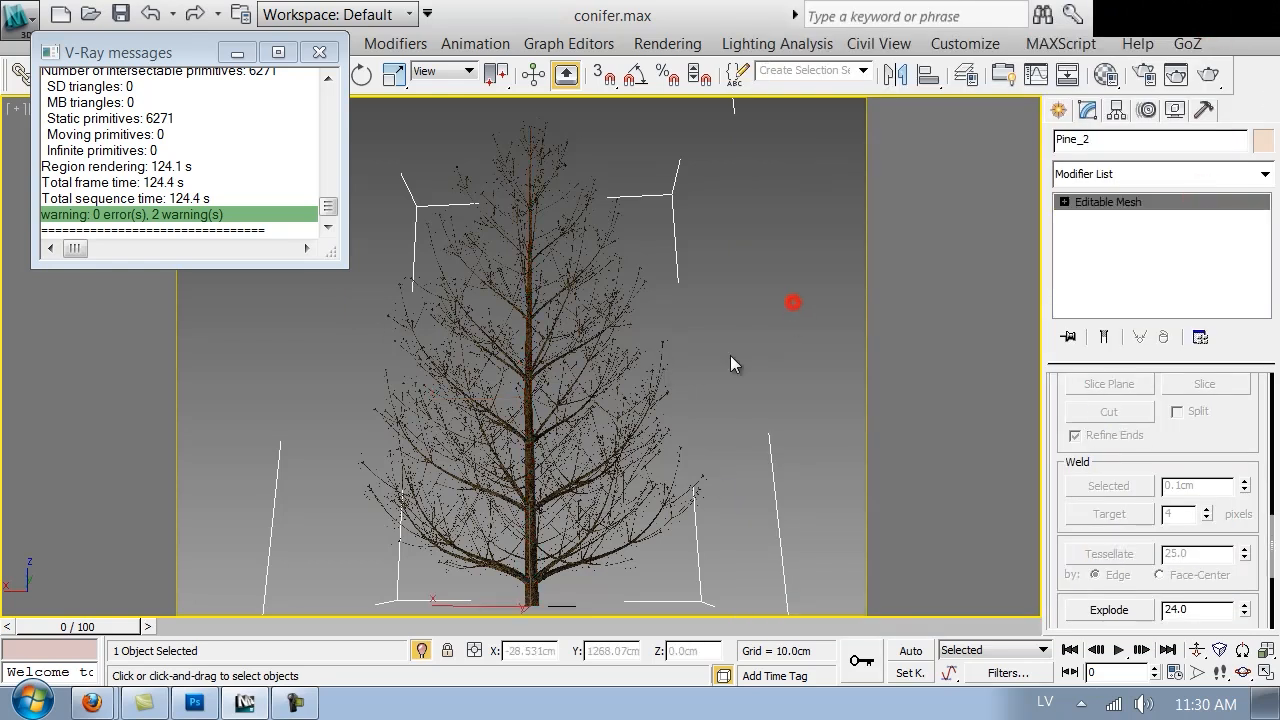
pyautogui.click(793, 303)
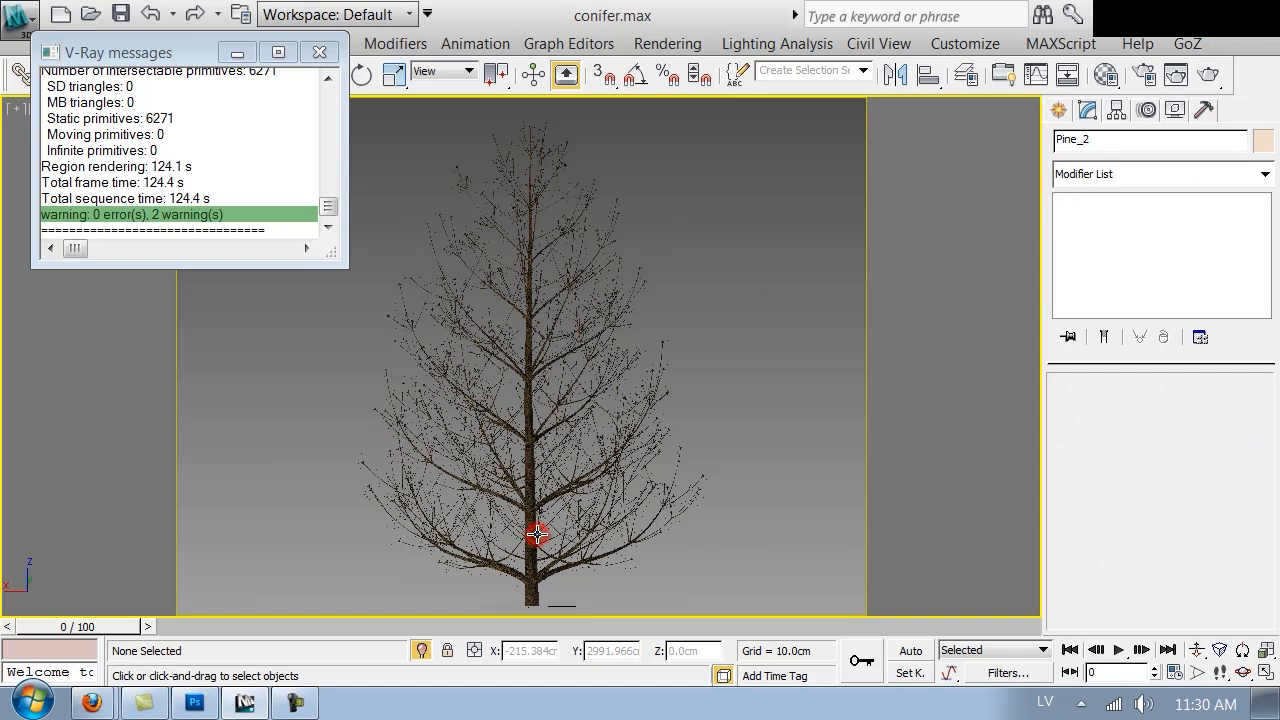
pyautogui.click(537, 535)
pyautogui.press('5')
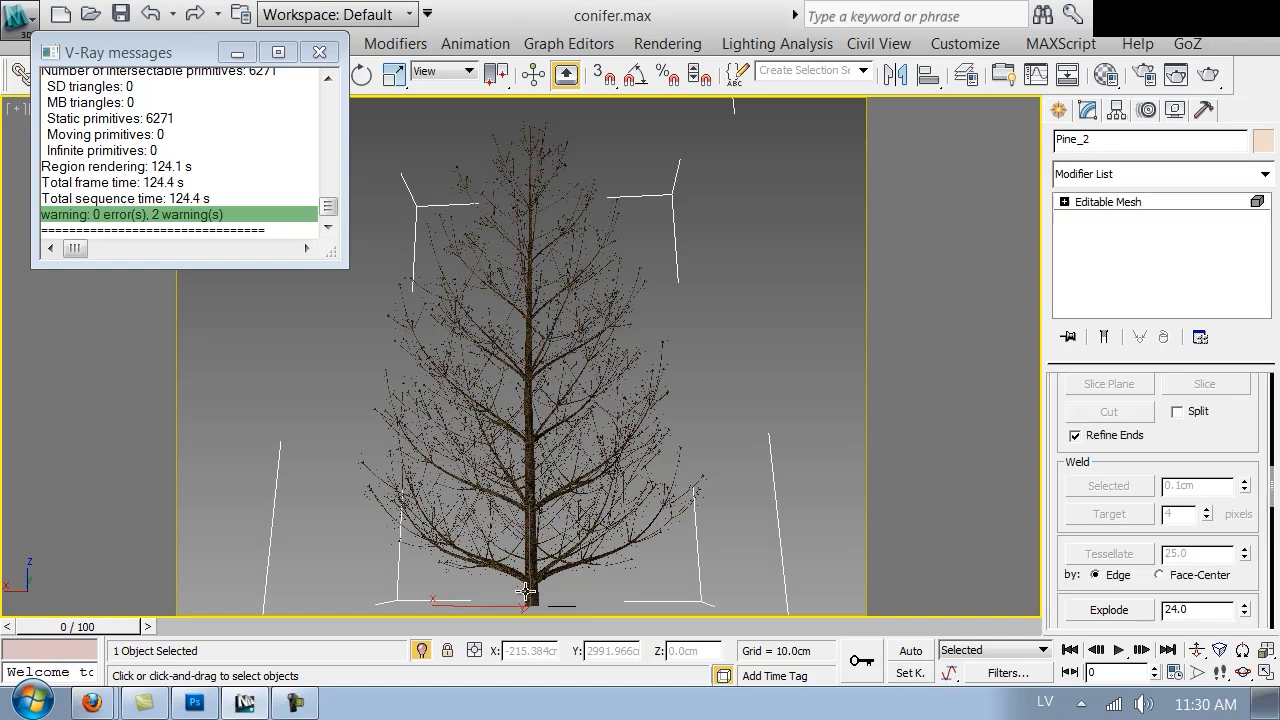
pyautogui.click(533, 595)
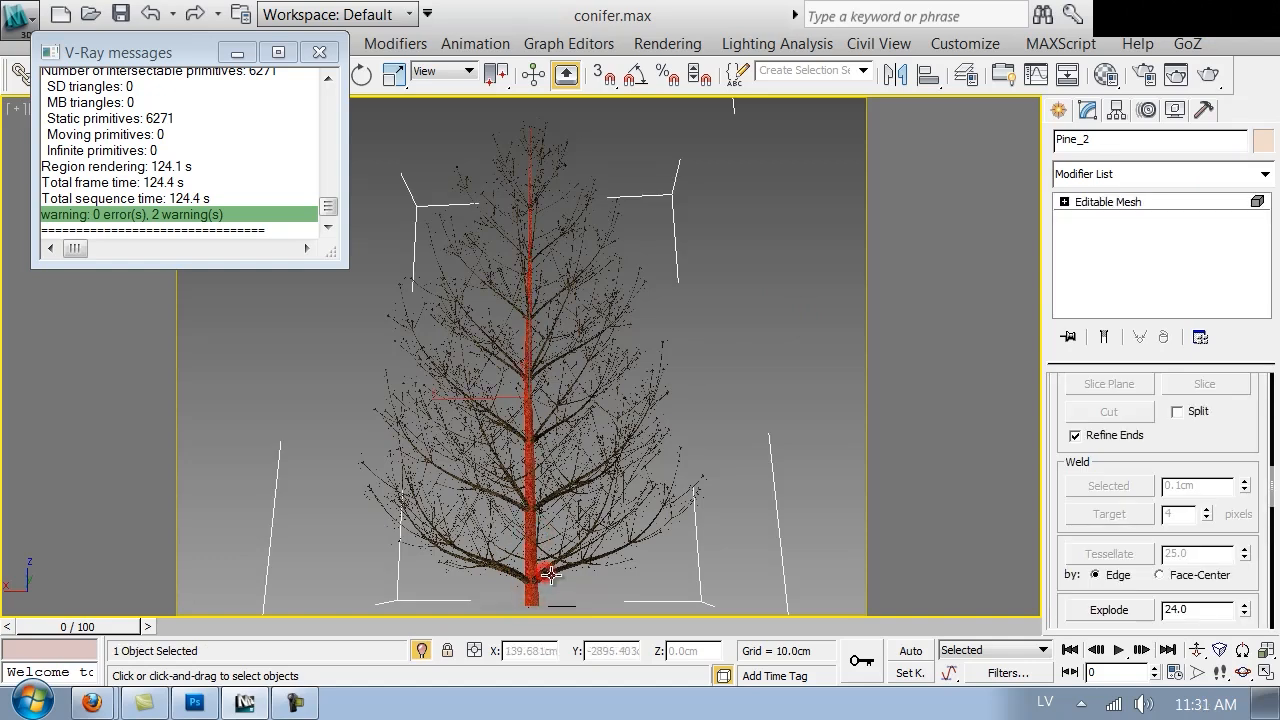
# - Set the material ID of the selected trunk element to 3
pyautogui.scroll(-10, 1226, 441)
pyautogui.scroll(3, 1160, 521)
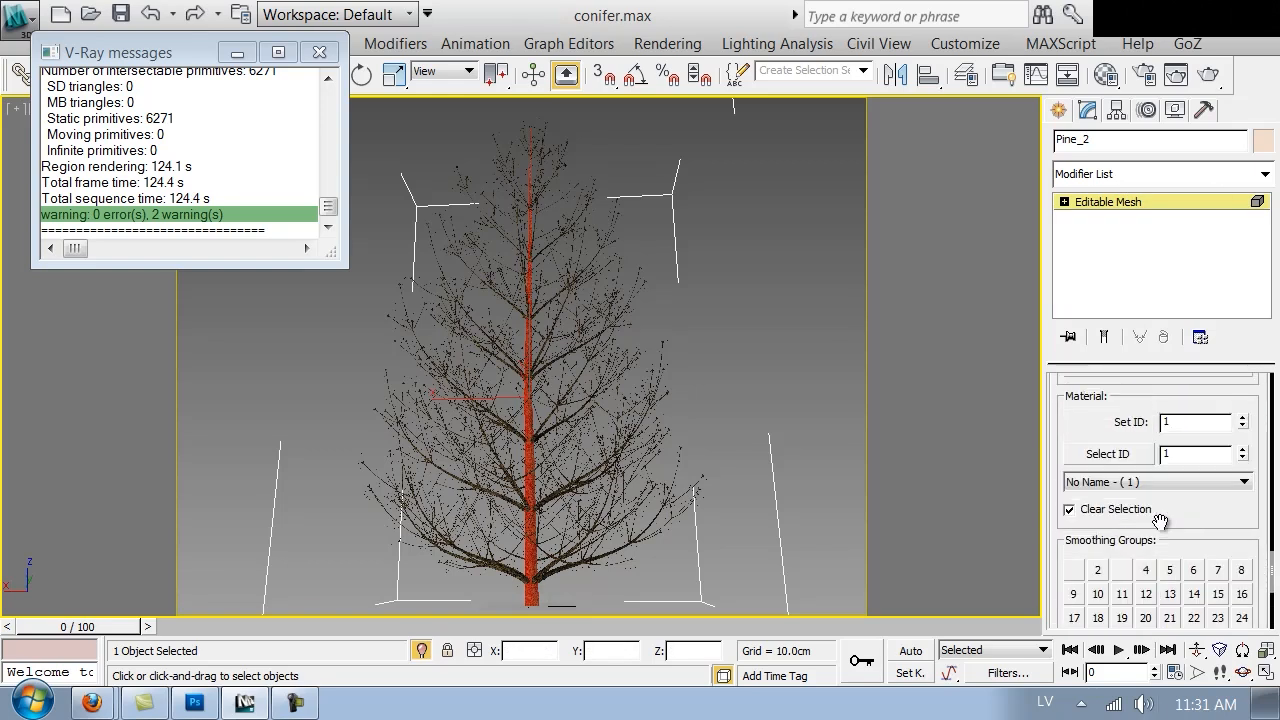
pyautogui.doubleClick(1199, 428)
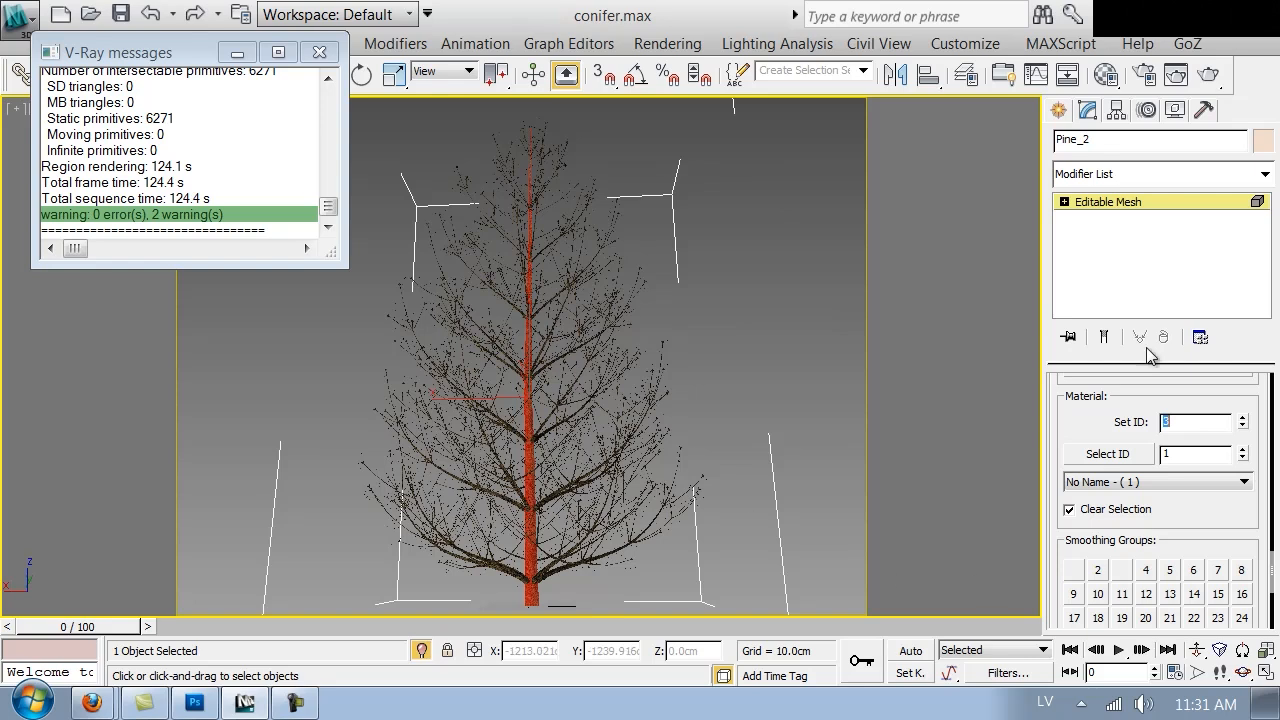
pyautogui.click(742, 347)
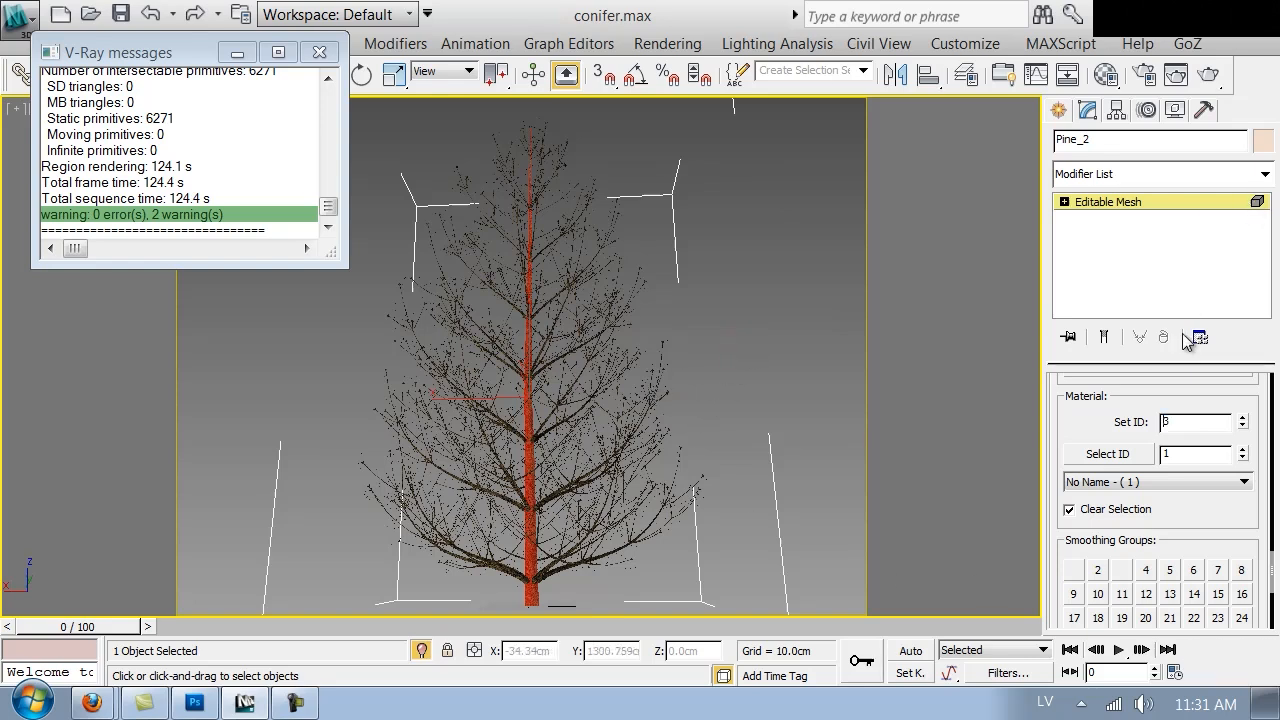
# - Select the trunk together with the thick main branches from the Top view and switch to the Front view
pyautogui.press('t')
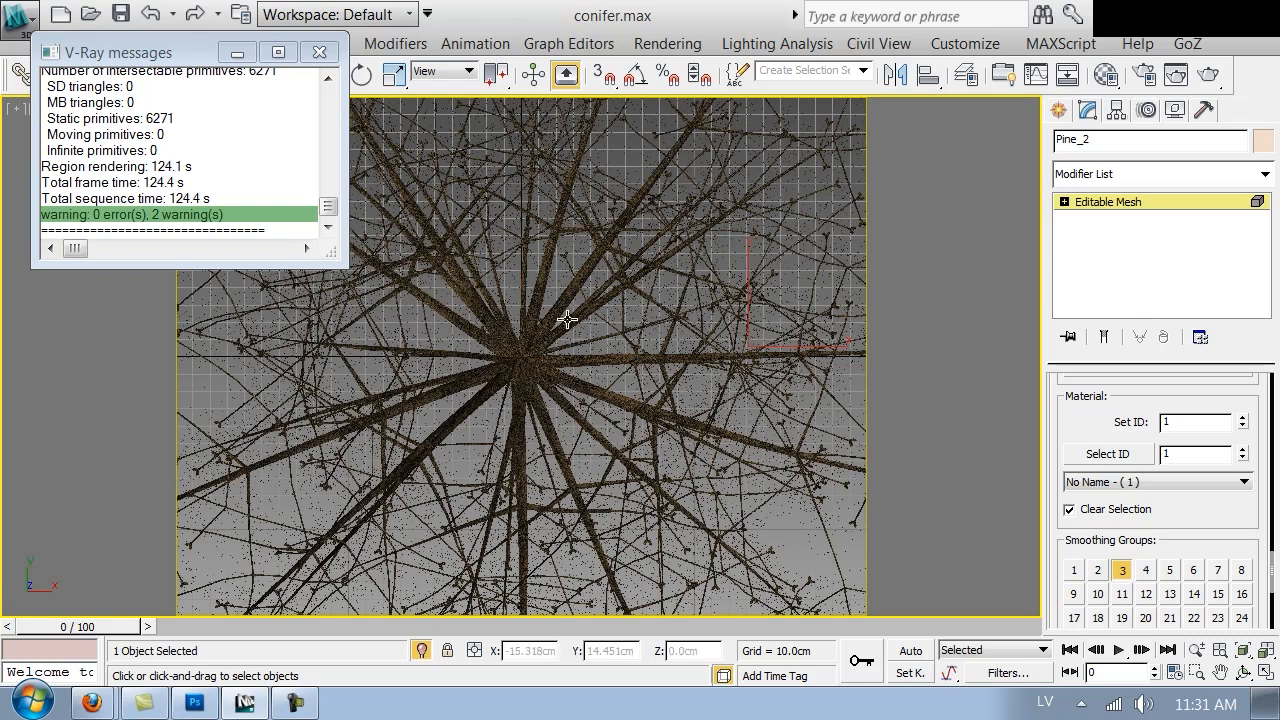
pyautogui.click(521, 364)
pyautogui.click(527, 385)
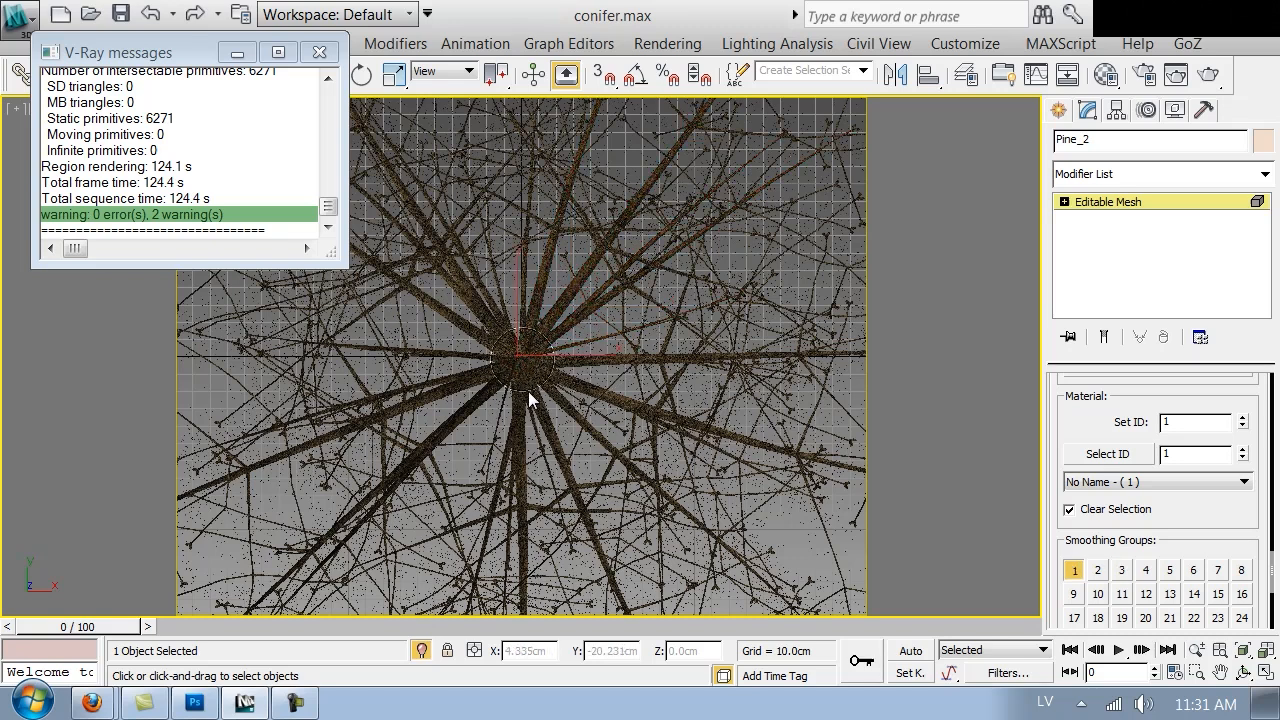
pyautogui.click(529, 393)
pyautogui.press('f')
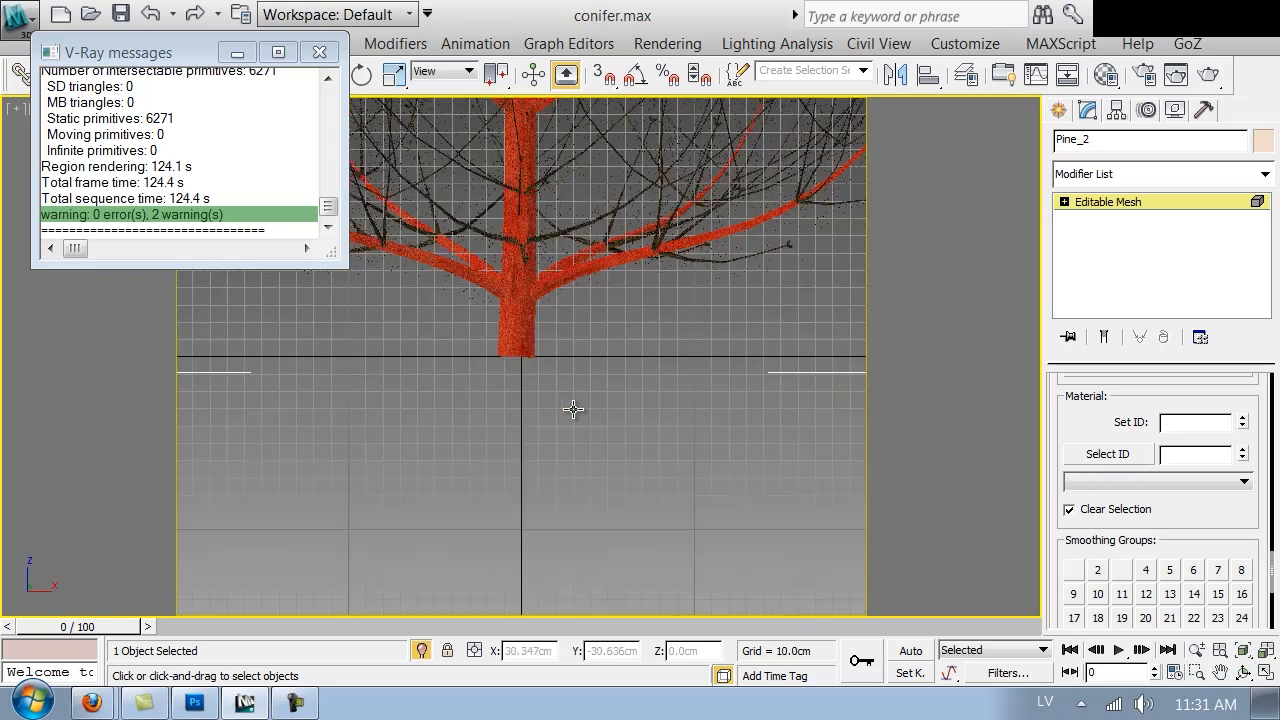
# - Assign material ID 3 to the selected trunk and main branches and leave Element selection
pyautogui.press('z')
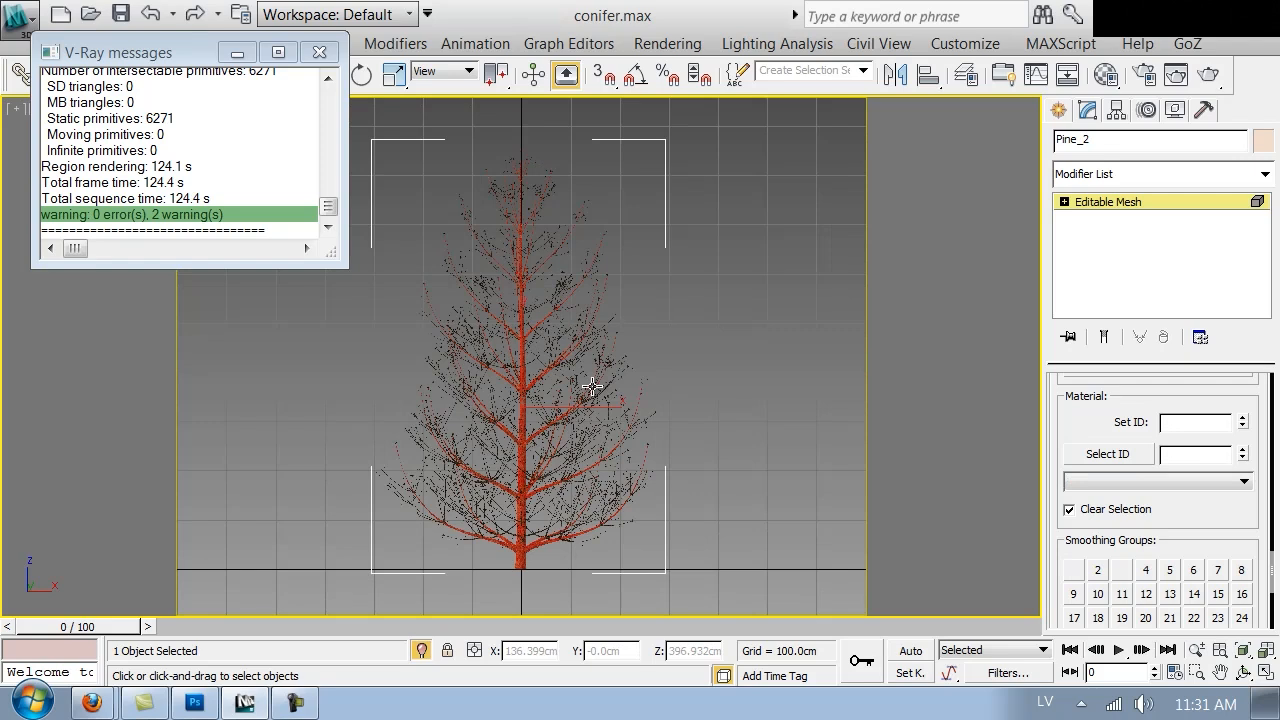
pyautogui.scroll(3, 590, 386)
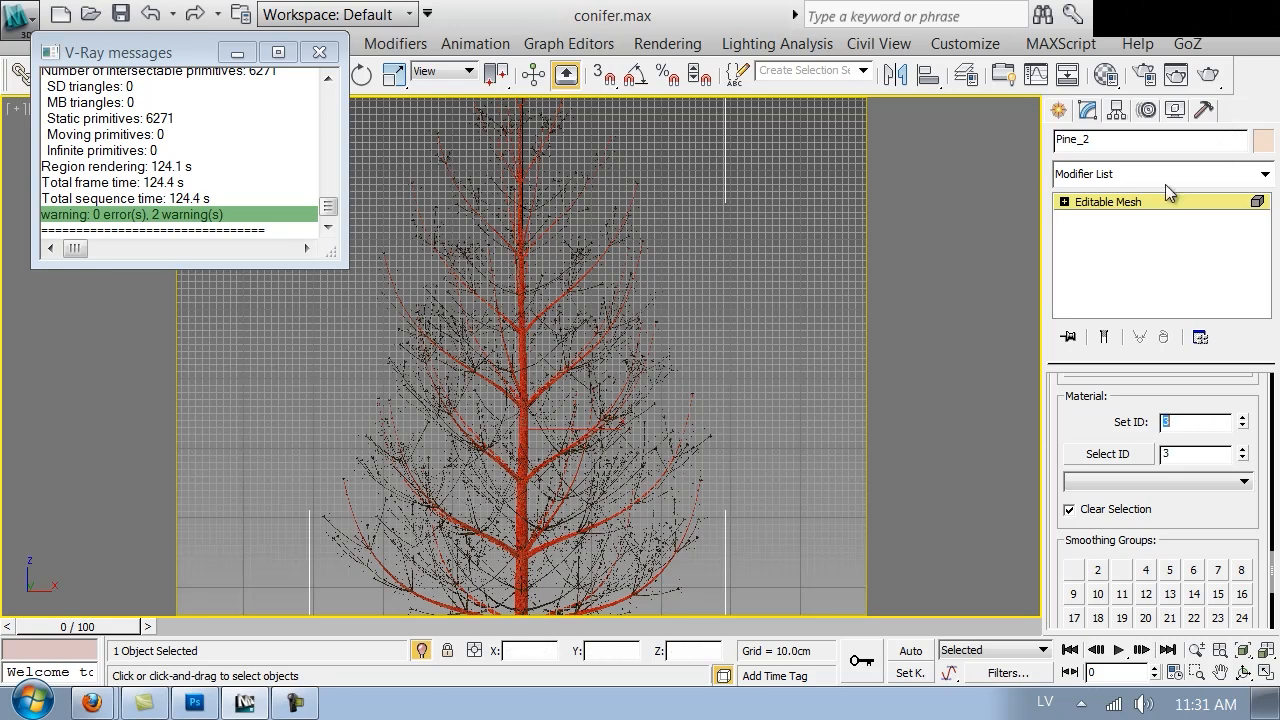
pyautogui.click(1131, 201)
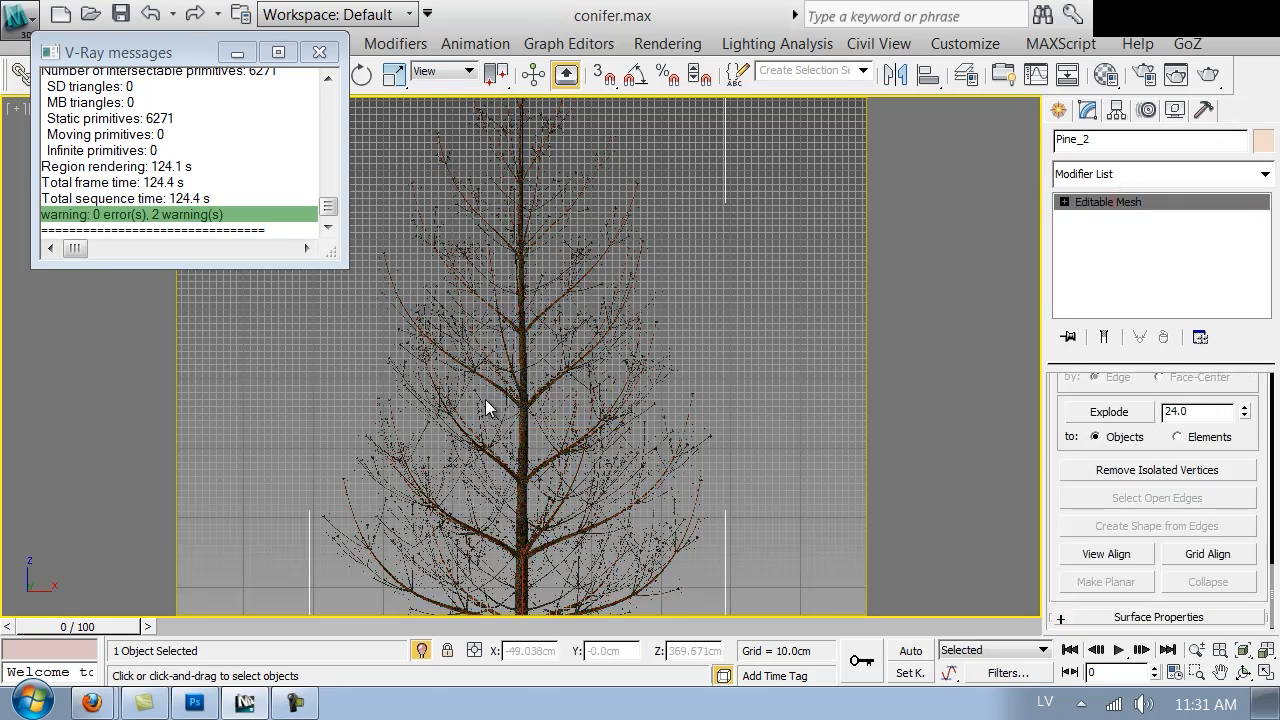
# - Clear the selection and switch the viewport to the VRayPhysicalCamera001 view
pyautogui.click(824, 266)
pyautogui.click(694, 274)
pyautogui.press('c')
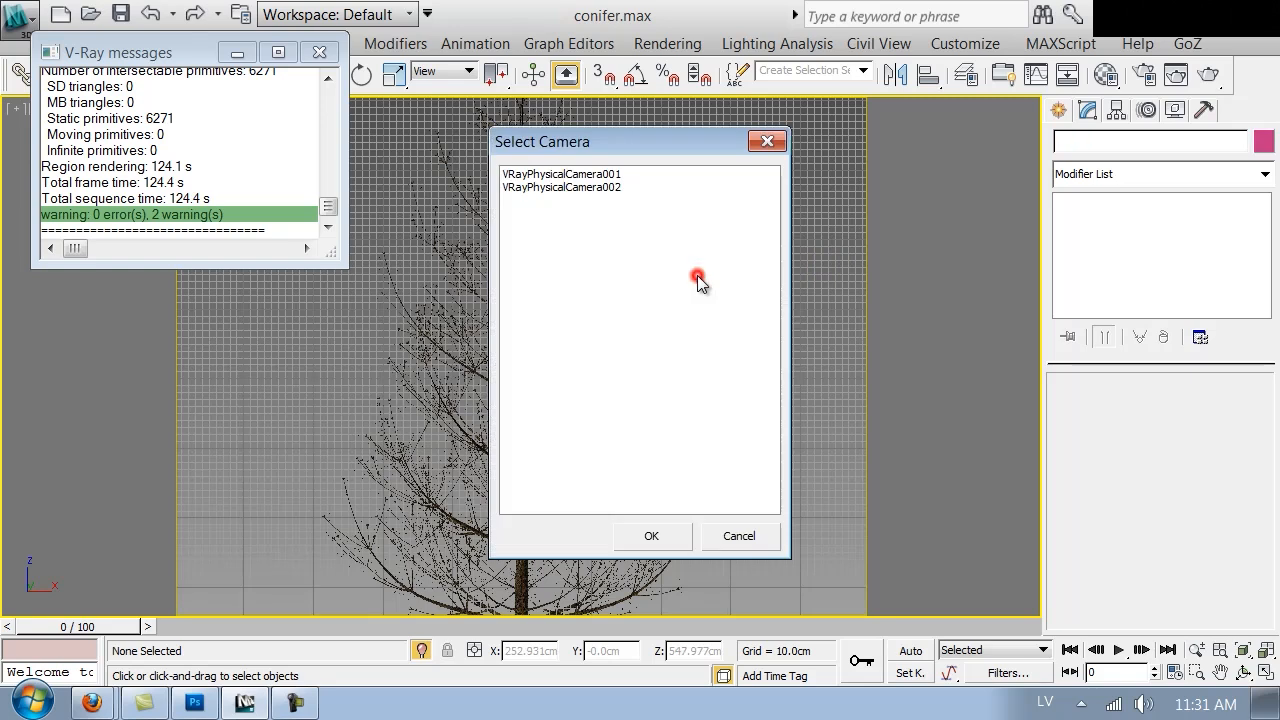
pyautogui.doubleClick(629, 177)
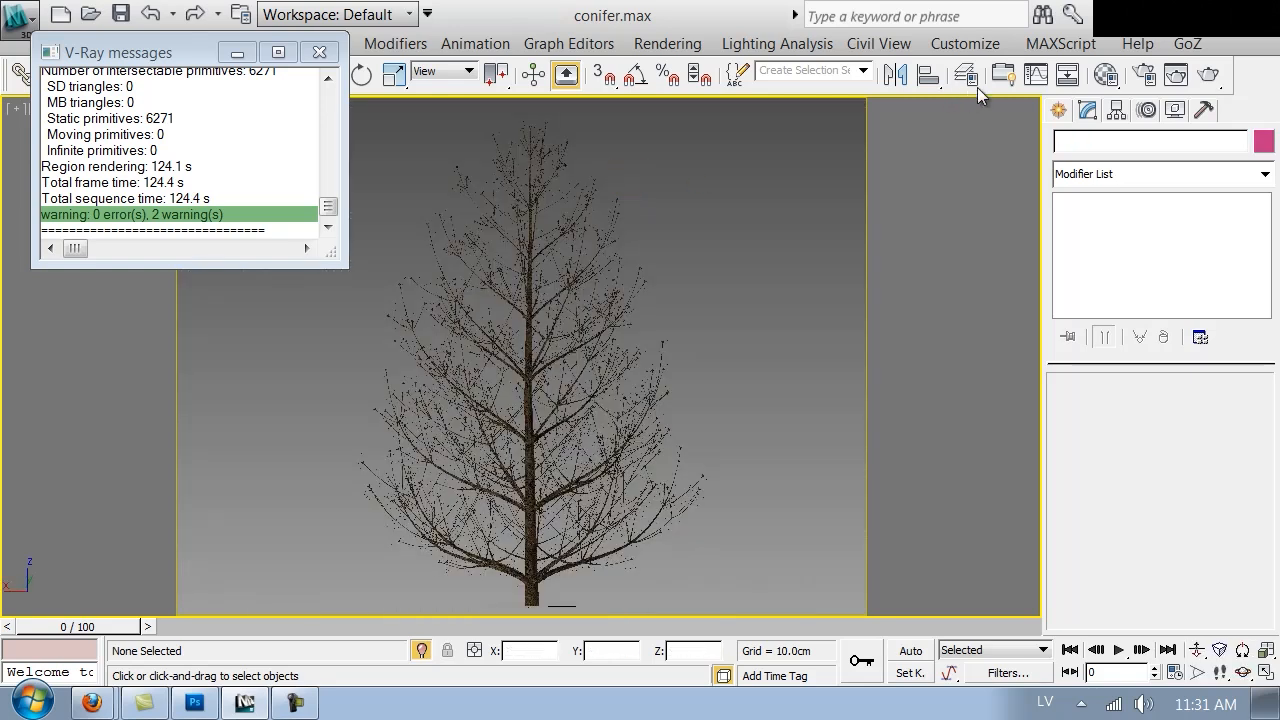
# - Reopen the Pine_2 Multi/Sub-Object material and extend it to three sub-materials so that ID 3 has its own slot
pyautogui.click(1104, 76)
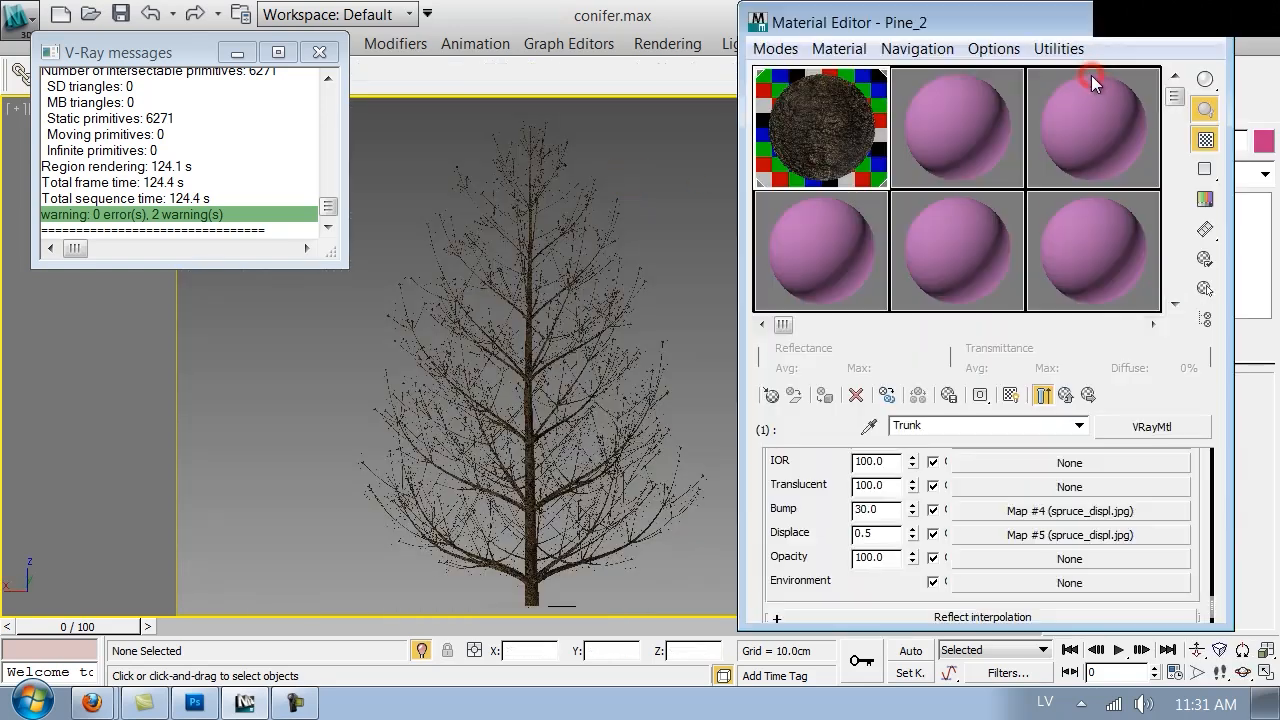
pyautogui.click(1066, 395)
pyautogui.moveTo(1128, 520); pyautogui.dragTo(1115, 490)
pyautogui.click(927, 473)
pyautogui.click(1030, 322)
pyautogui.click(1100, 312)
pyautogui.moveTo(1165, 484); pyautogui.dragTo(1168, 440)
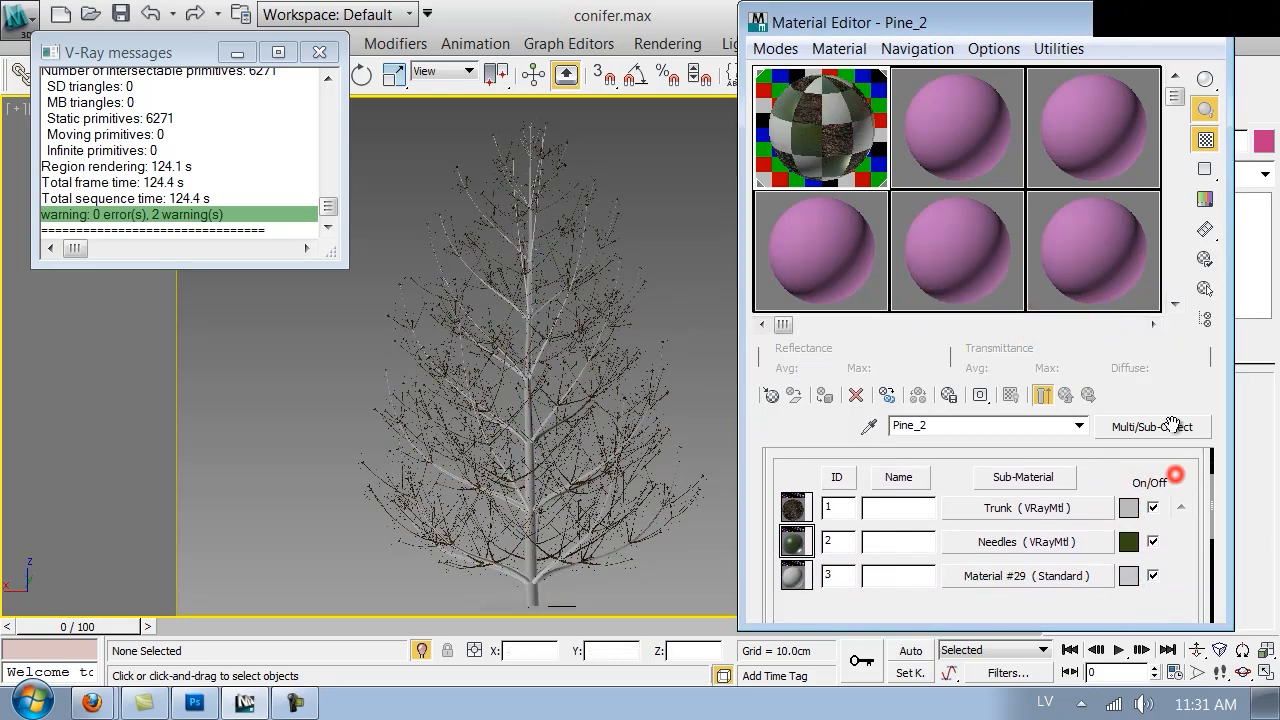
# - Disable the displacement map in the Trunk sub-material and return to the parent Pine_2 material
pyautogui.click(1046, 509)
pyautogui.moveTo(803, 575)
pyautogui.mouseDown()
pyautogui.moveTo(820, 536)
pyautogui.moveTo(821, 577)
pyautogui.mouseUp()
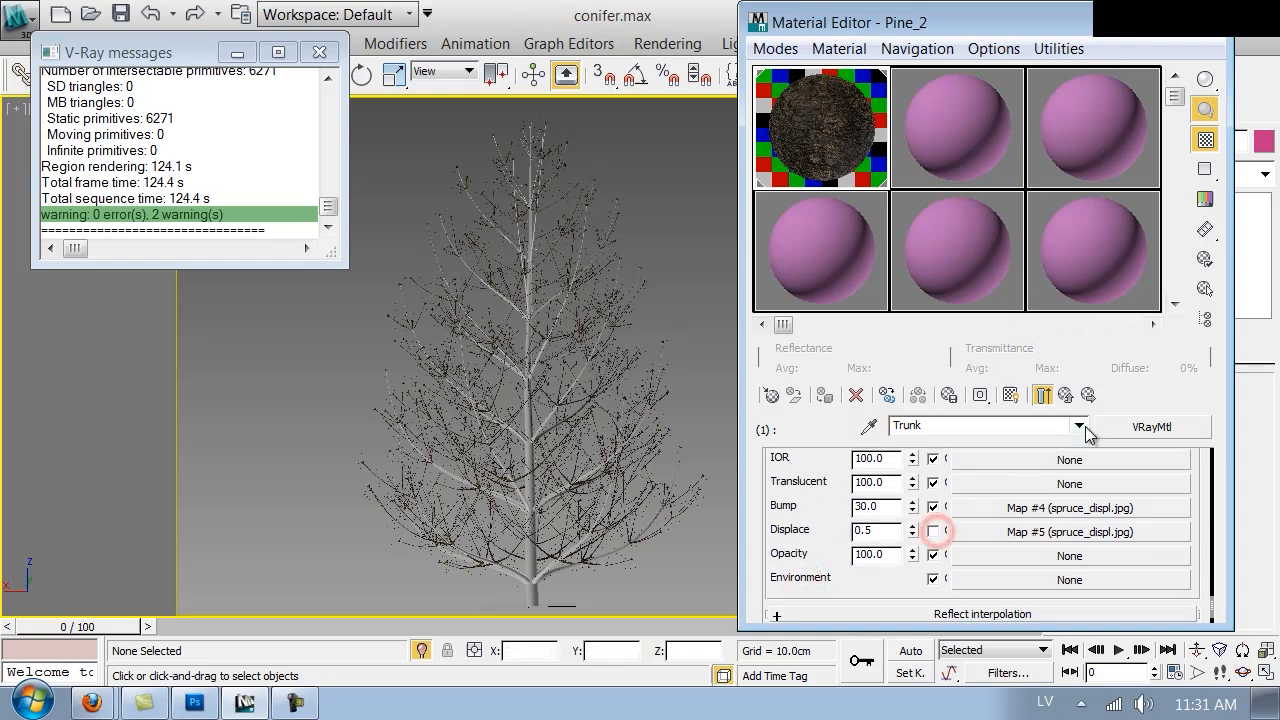
pyautogui.click(1065, 395)
# - Copy the Trunk sub-material into the ID 3 slot of Pine_2
pyautogui.rightClick(1012, 580)
pyautogui.press('Escape')
pyautogui.scroll(-3, 1000, 560)
pyautogui.rightClick(985, 542)
pyautogui.click(1030, 603)
# - Enable the displacement map in the ID 3 sub-material of Pine_2
pyautogui.click(1035, 545)
pyautogui.moveTo(812, 580)
pyautogui.mouseDown()
pyautogui.moveTo(812, 563)
pyautogui.moveTo(812, 583)
pyautogui.mouseUp()
pyautogui.click(933, 534)
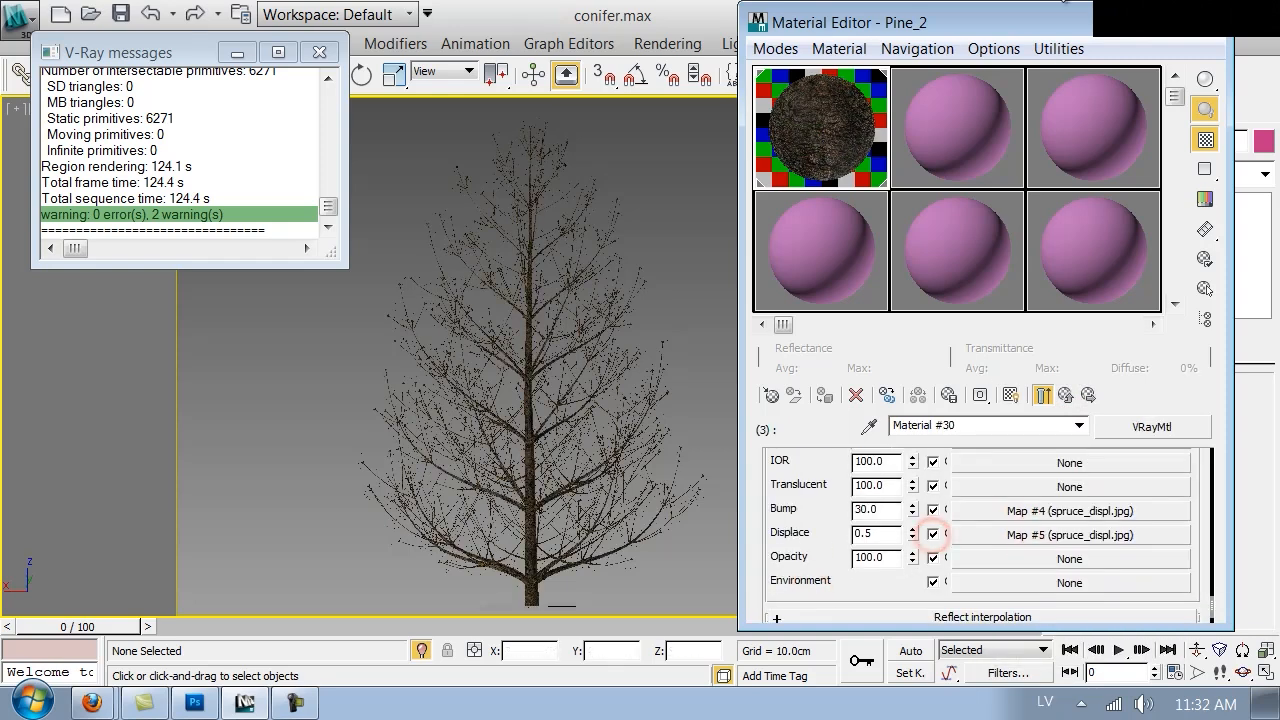
# - Test-render the camera view, examine the trunk and lower branches up close, then cancel the render and close the frame buffer
pyautogui.moveTo(978, 18); pyautogui.dragTo(243, 37)
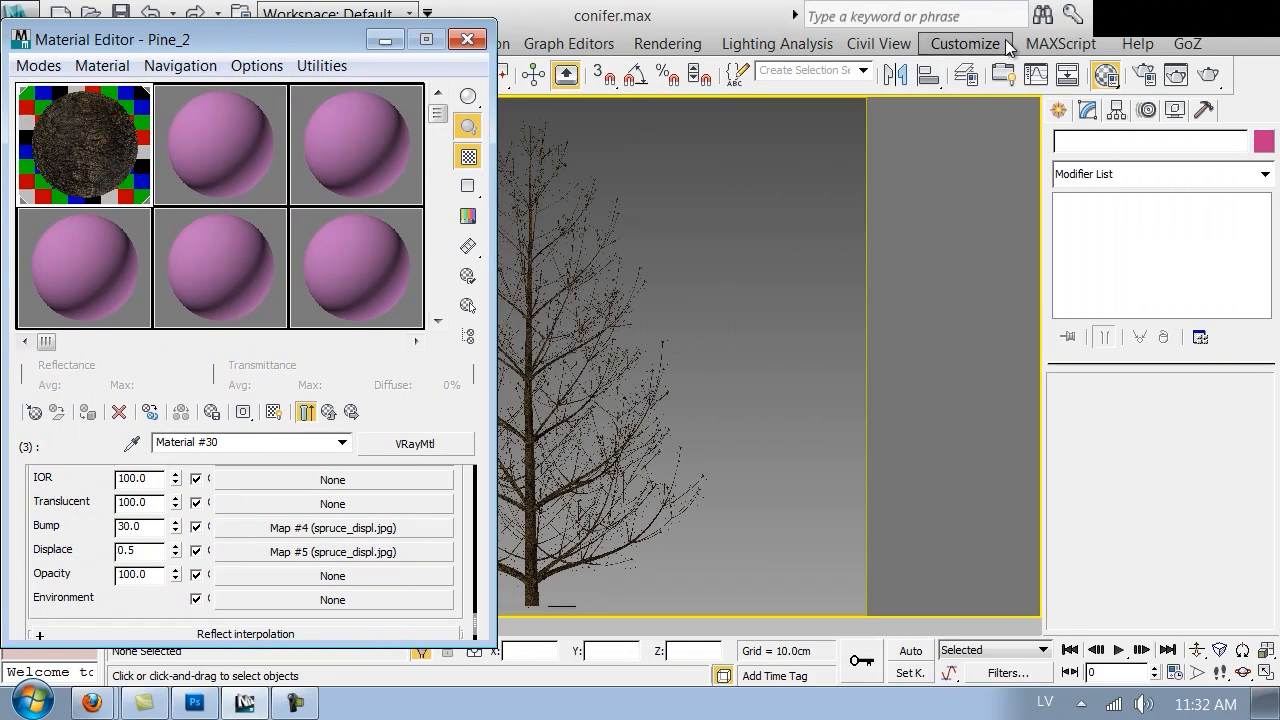
pyautogui.click(1213, 77)
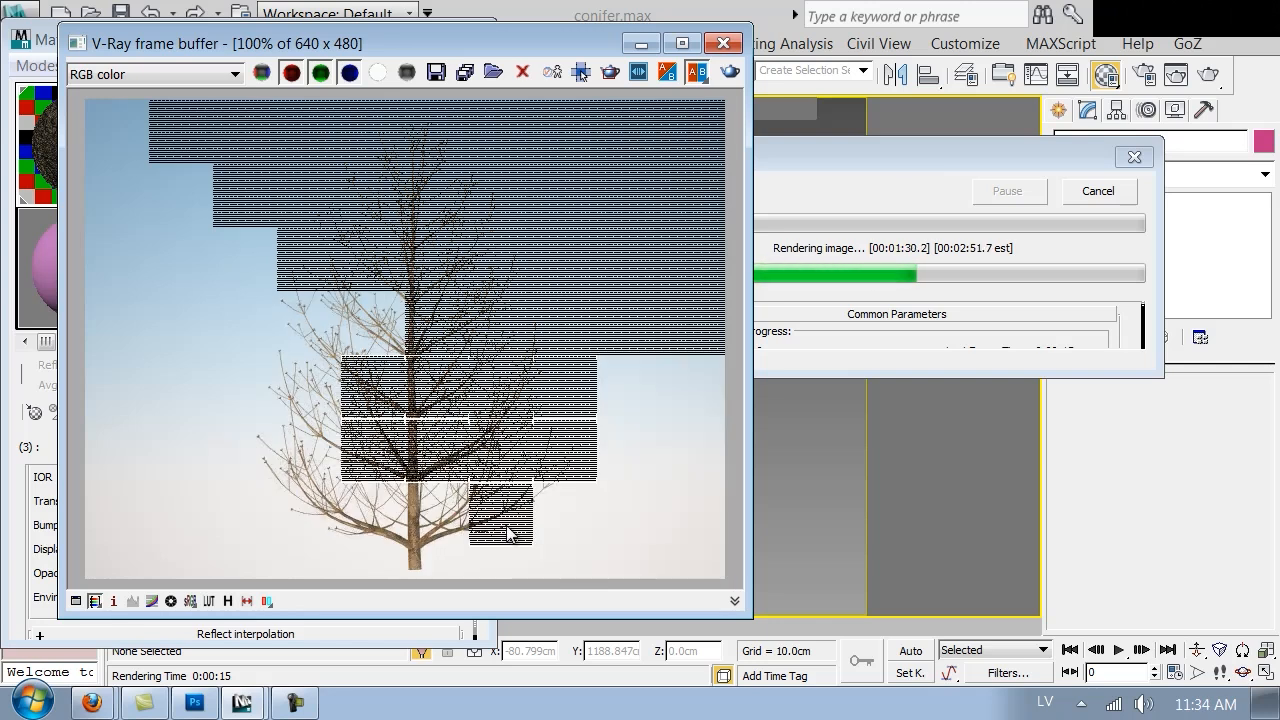
pyautogui.scroll(1, 406, 529)
pyautogui.moveTo(406, 529); pyautogui.dragTo(400, 471, button='middle')
pyautogui.scroll(-1, 469, 429)
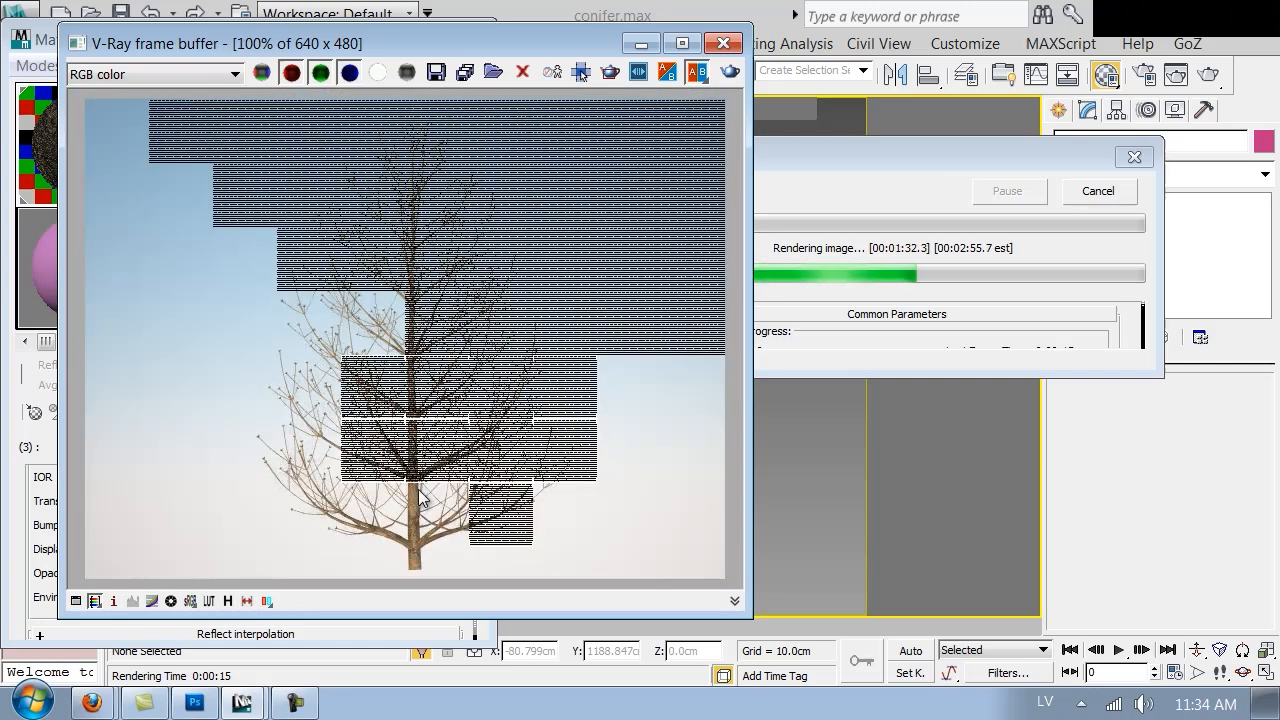
pyautogui.scroll(1, 446, 424)
pyautogui.moveTo(446, 424); pyautogui.dragTo(440, 340, button='middle')
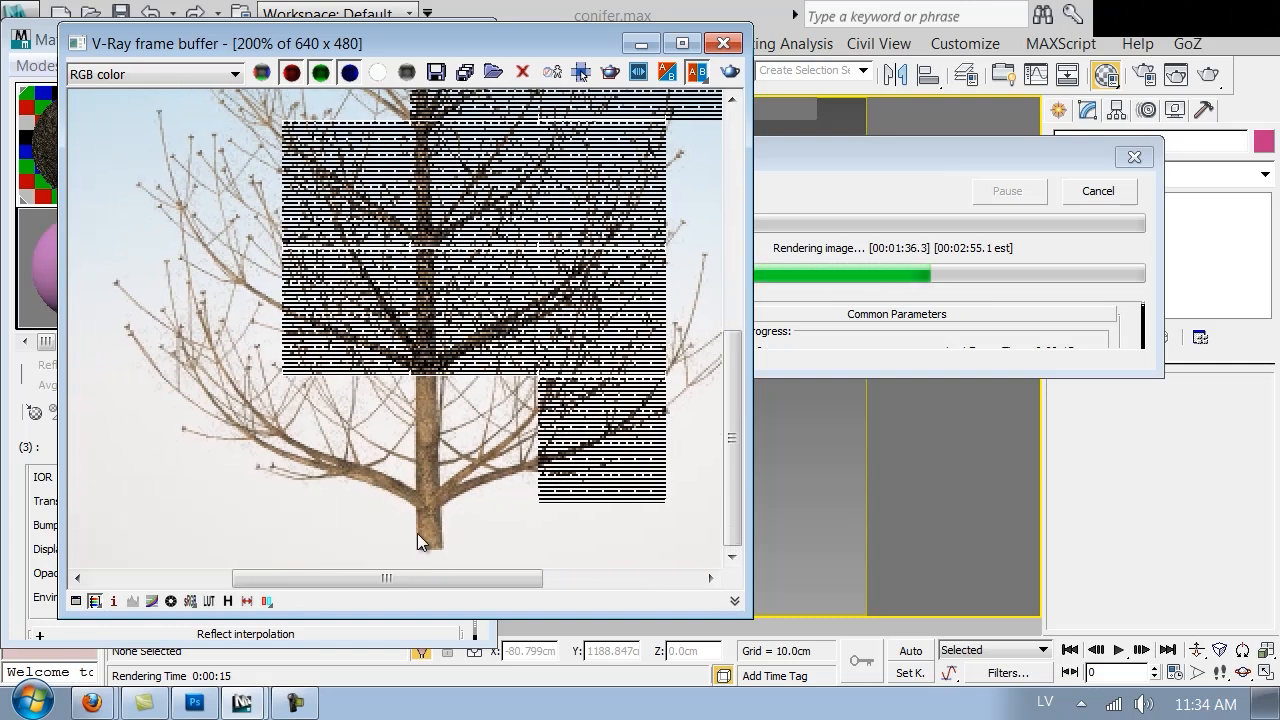
pyautogui.moveTo(407, 194); pyautogui.dragTo(455, 443, button='middle')
pyautogui.scroll(-1, 446, 447)
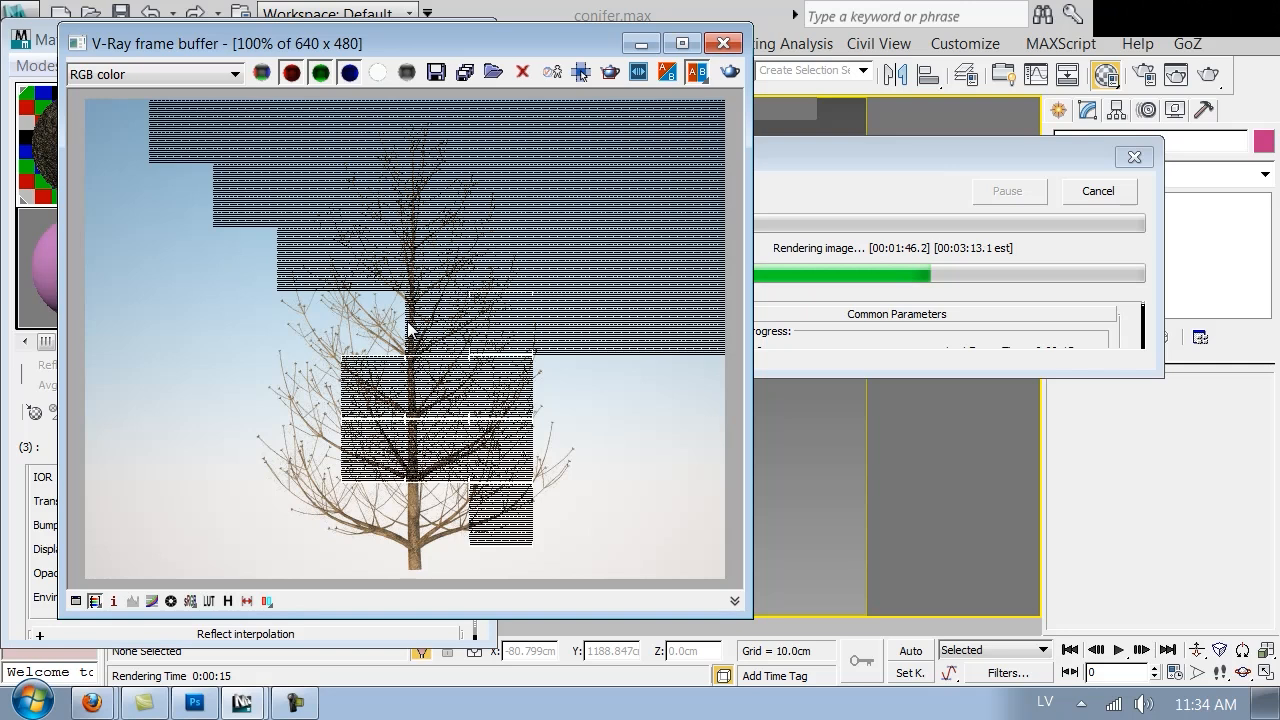
pyautogui.click(1094, 191)
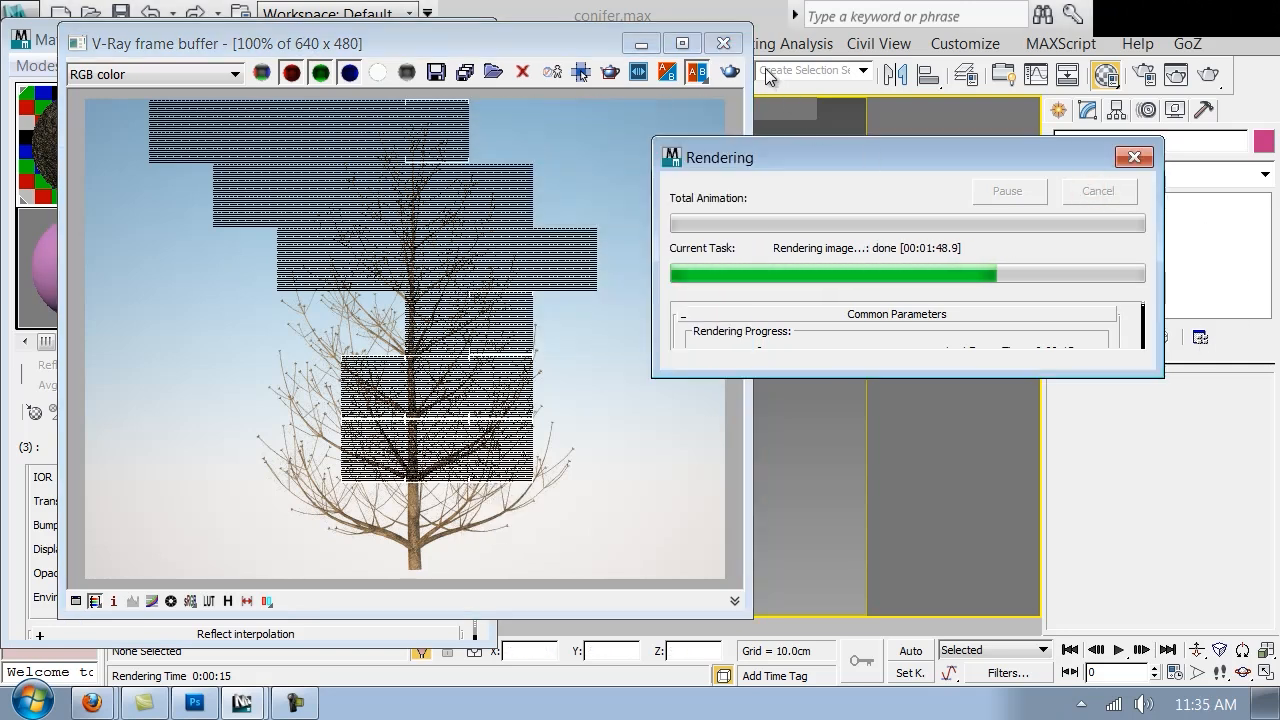
pyautogui.click(724, 43)
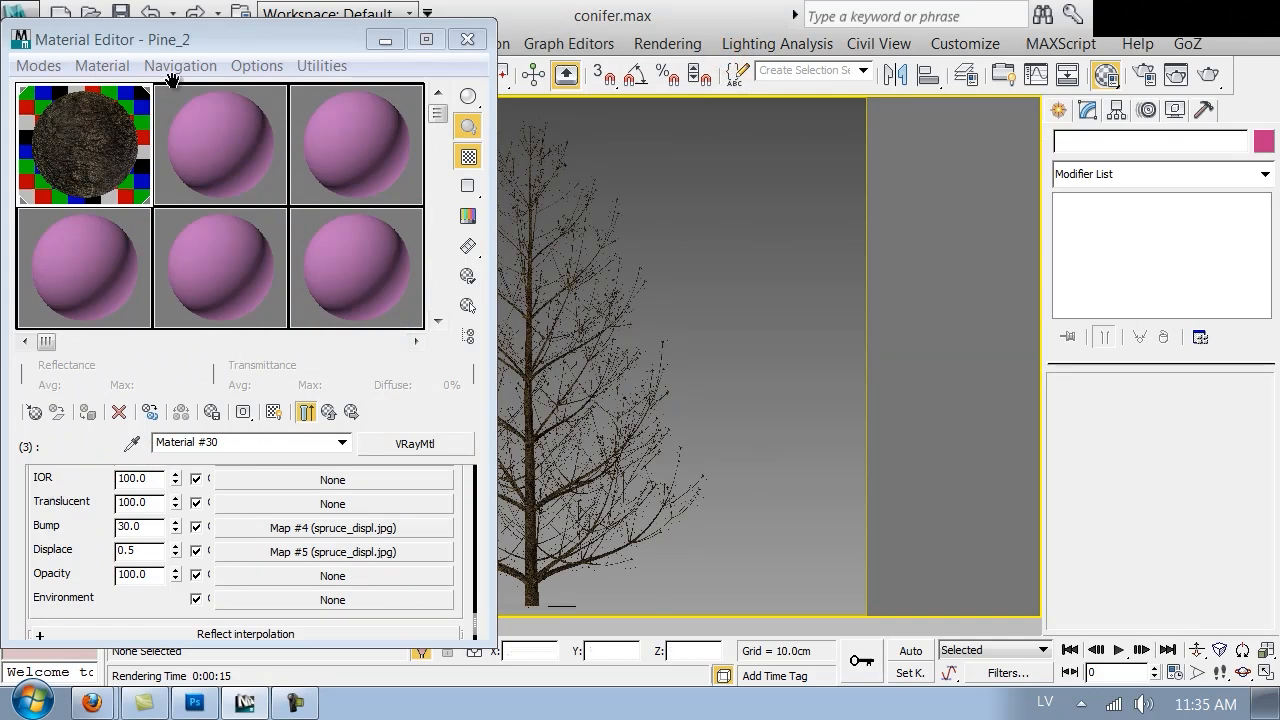
# - Disable the displacement map in the ID 3 sub-material of Pine_2
pyautogui.click(329, 412)
pyautogui.moveTo(484, 580); pyautogui.dragTo(449, 523)
pyautogui.click(286, 606)
pyautogui.click(195, 550)
# - Unhide all objects in the scene and render the full conifer from the camera view
pyautogui.rightClick(638, 404)
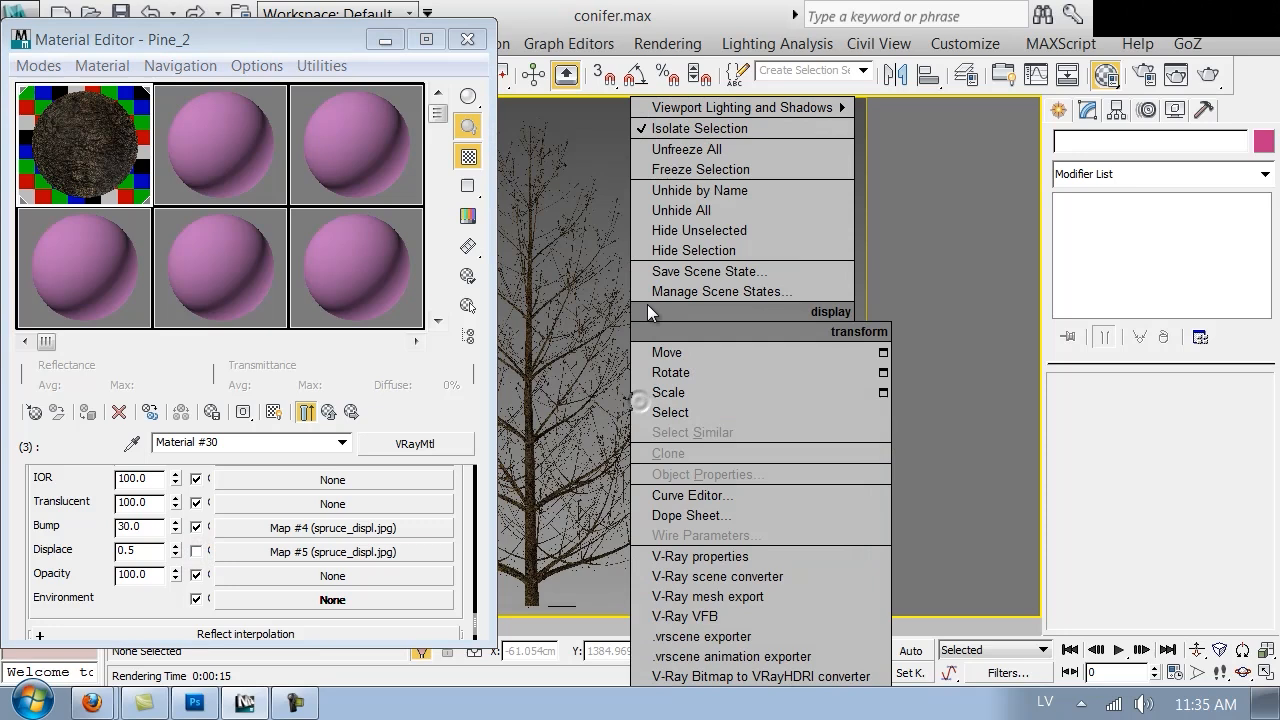
pyautogui.click(686, 210)
pyautogui.click(1209, 75)
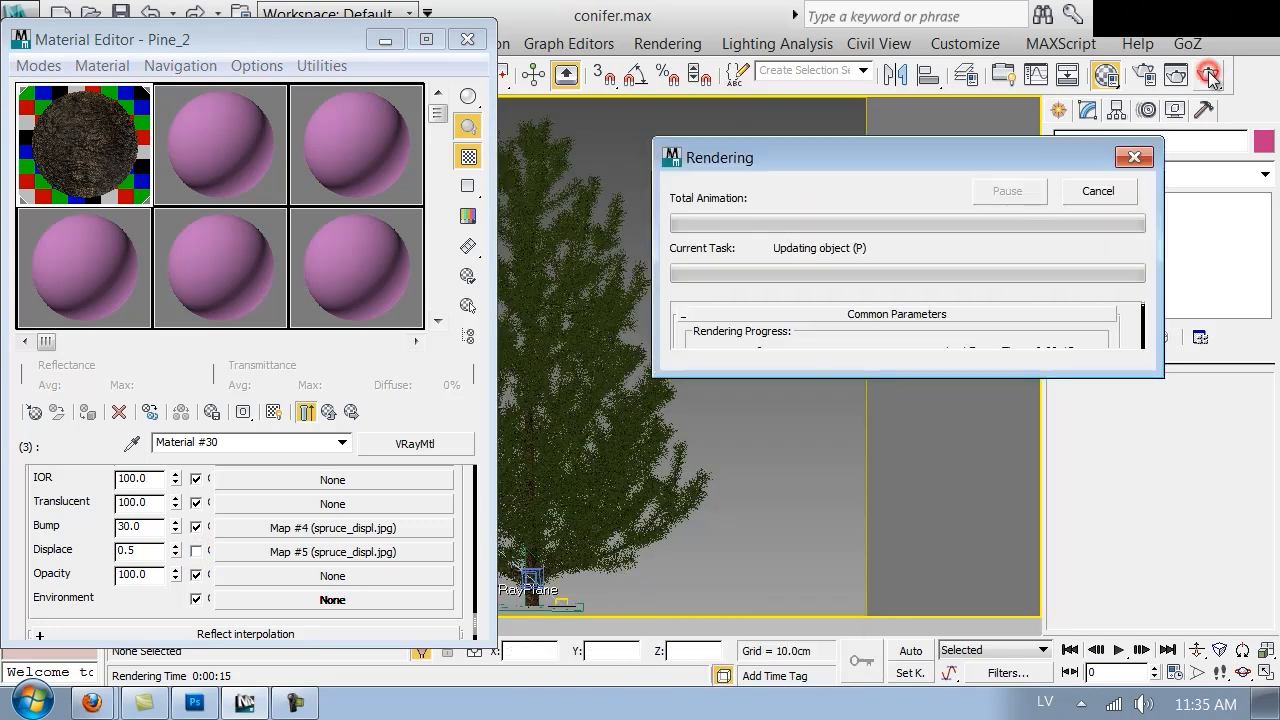